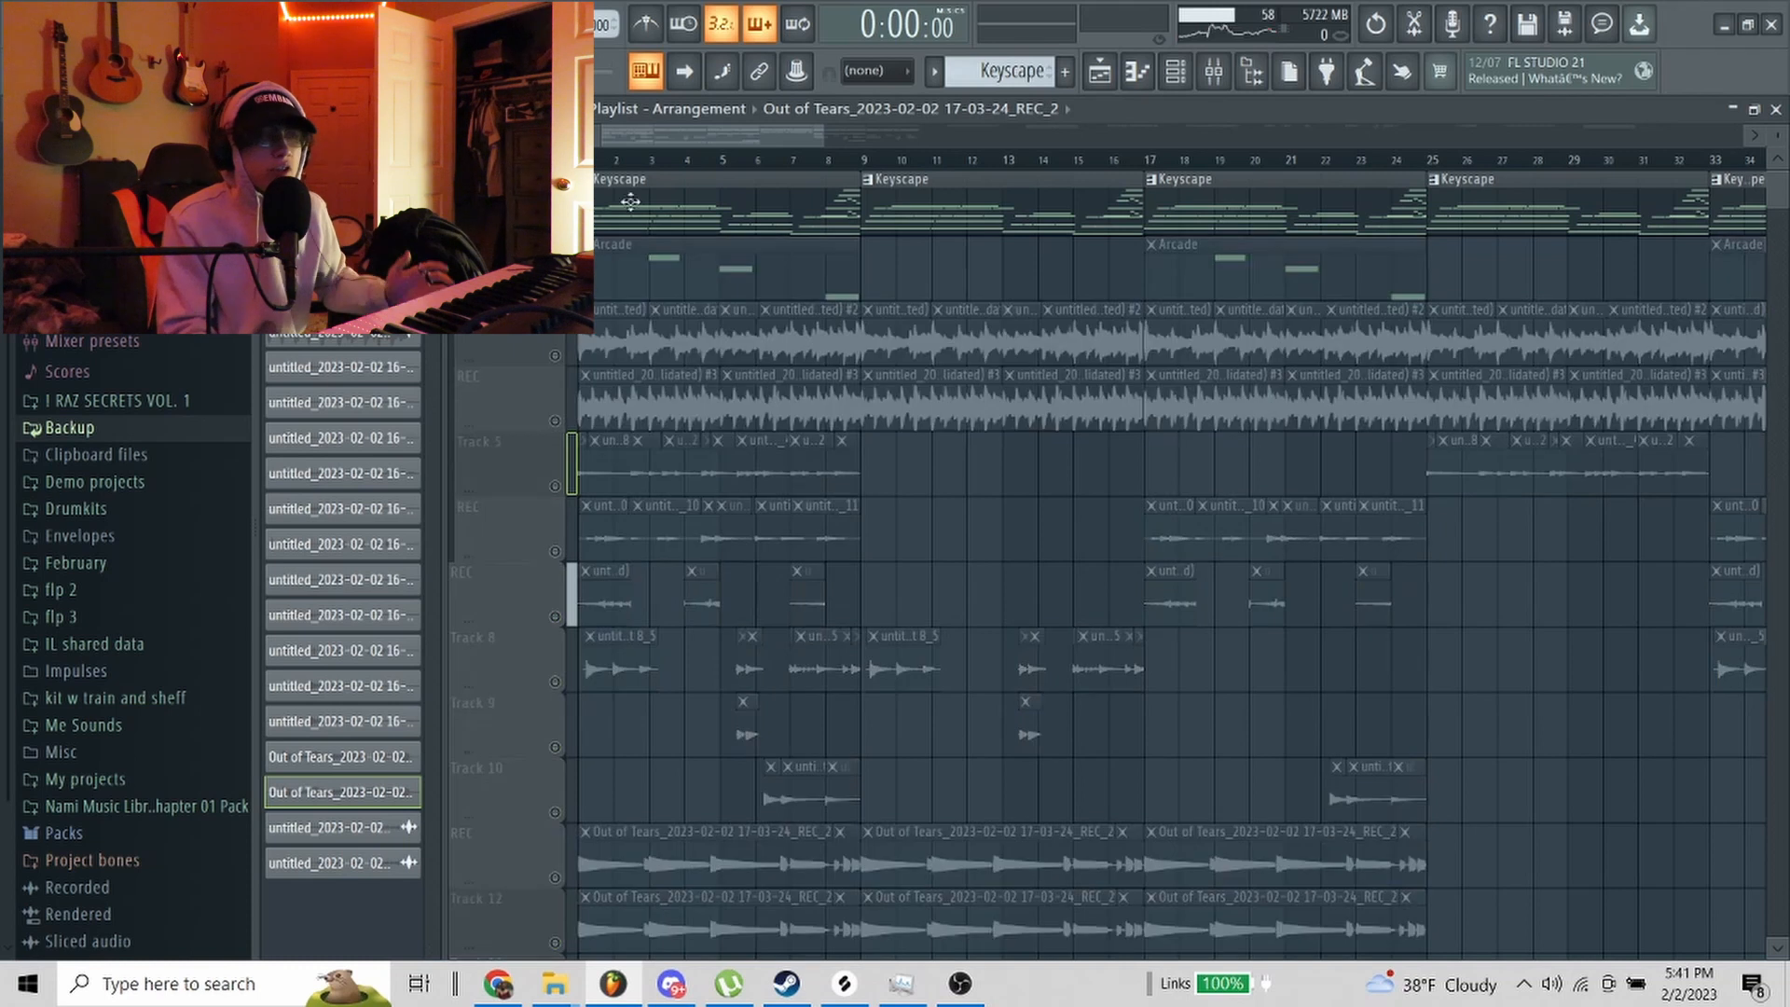
Step: Open the first Keyscape clip in the piano roll and examine its chord notes
double_click(667, 190)
scroll(691, 359, down, 2)
scroll(692, 359, down, 3)
scroll(696, 361, down, 6)
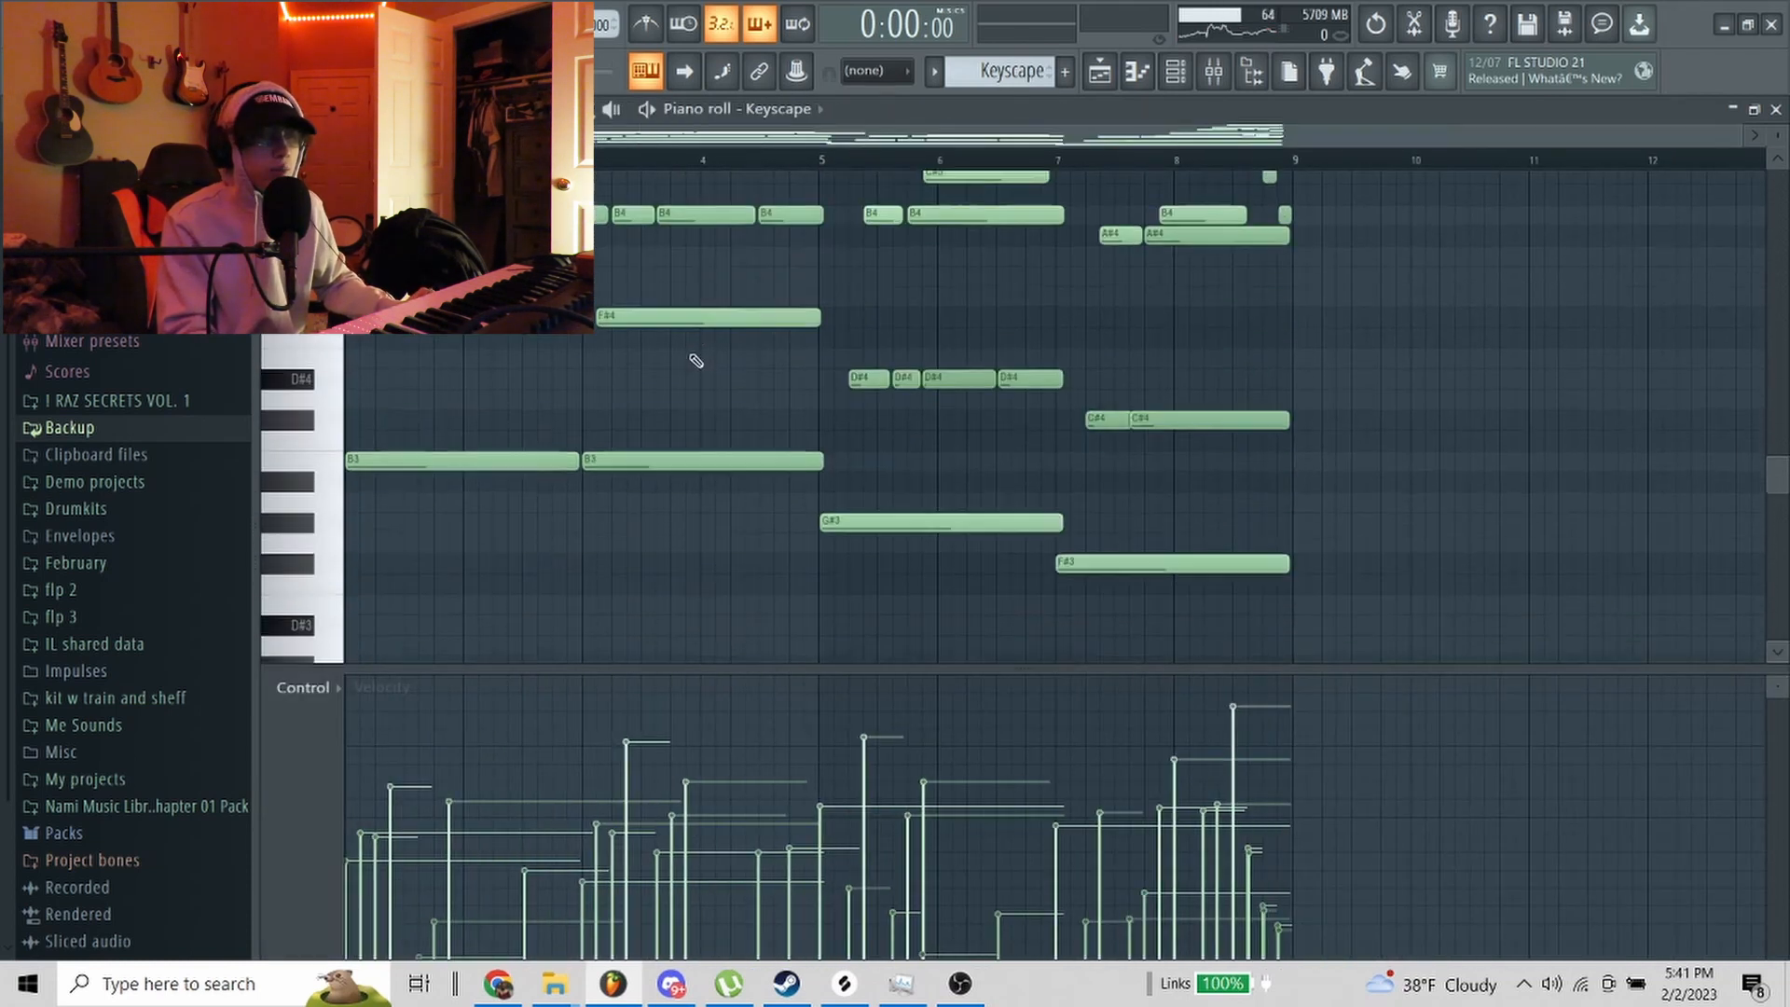
scroll(691, 350, up, 5)
scroll(693, 346, down, 3)
scroll(699, 349, up, 1)
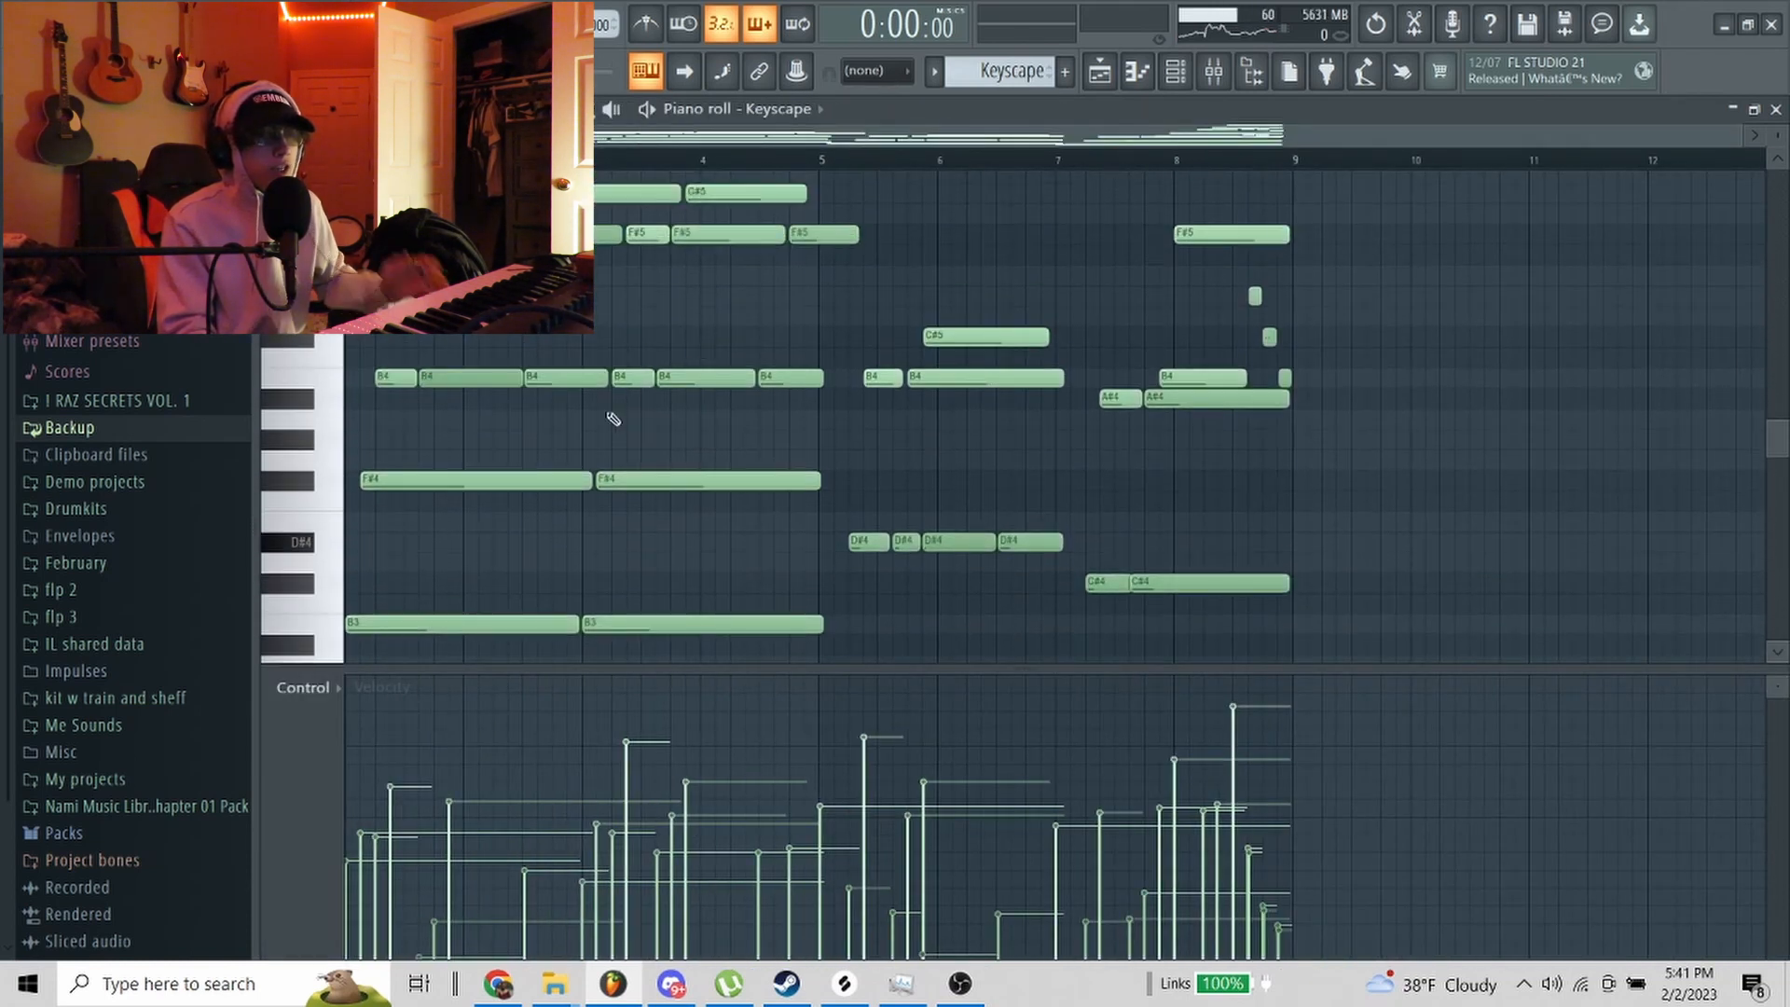
scroll(612, 419, down, 5)
Step: Audition the progression's bass notes B3, G#3 and F#3 on the piano roll keyboard
click(314, 447)
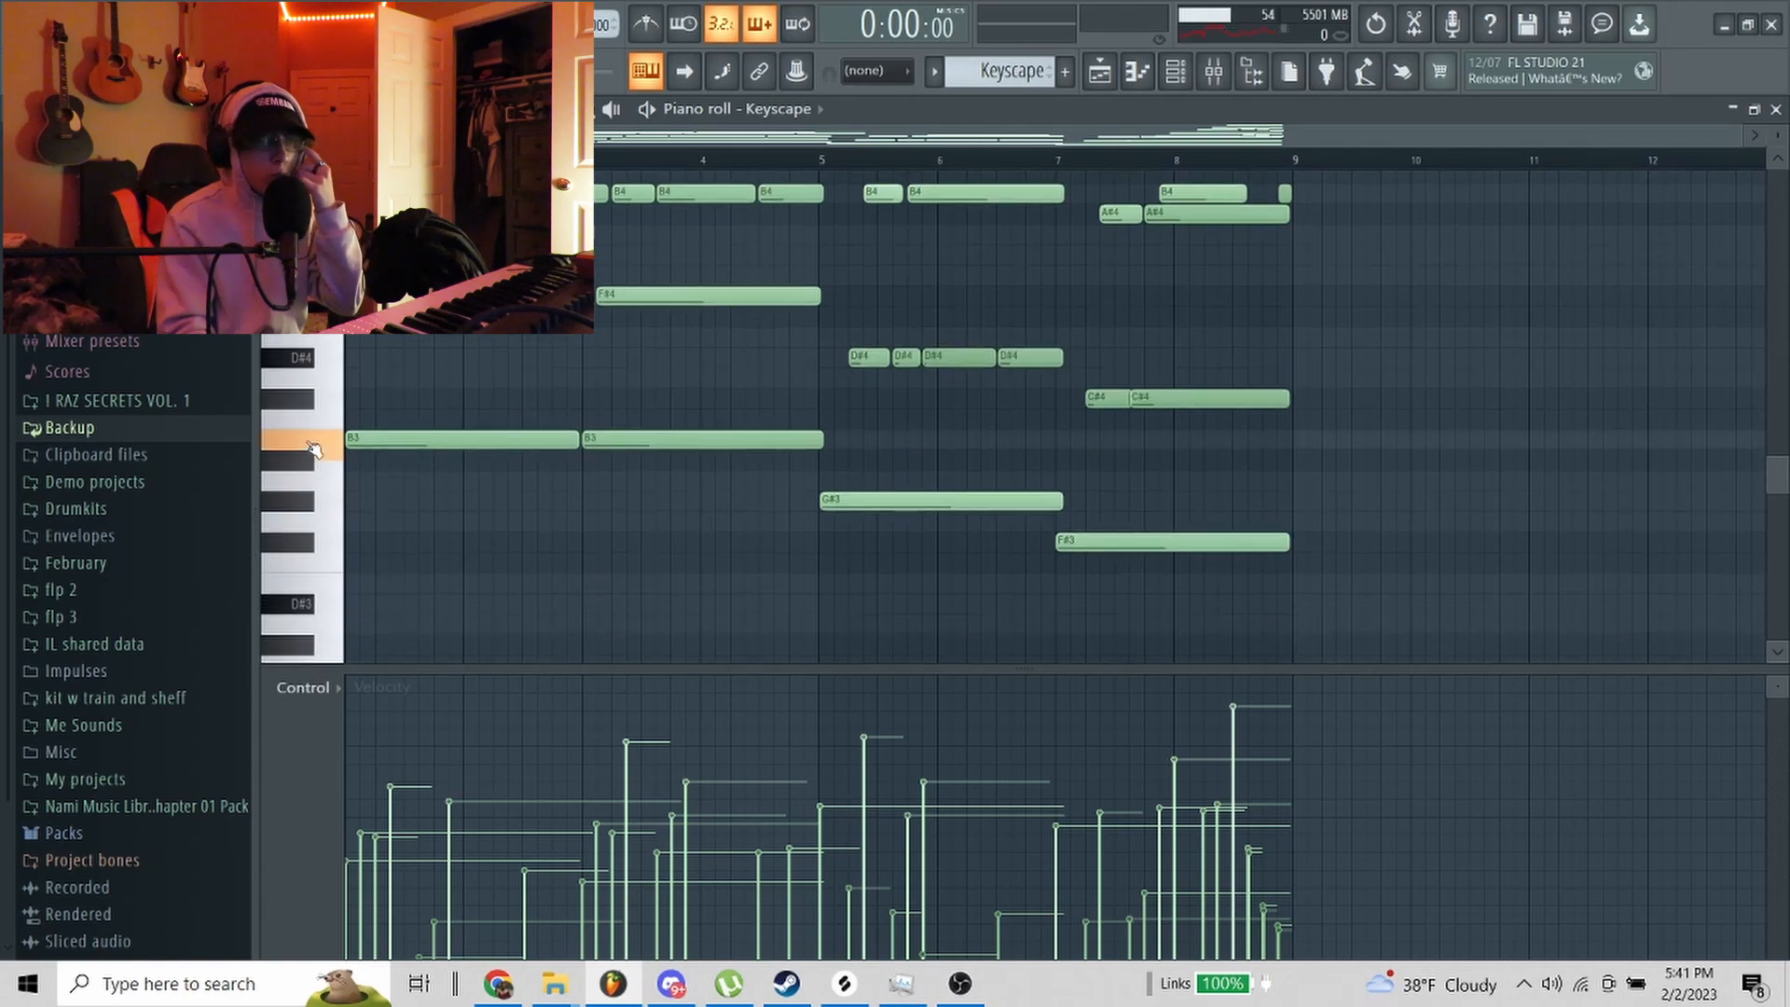
click(300, 503)
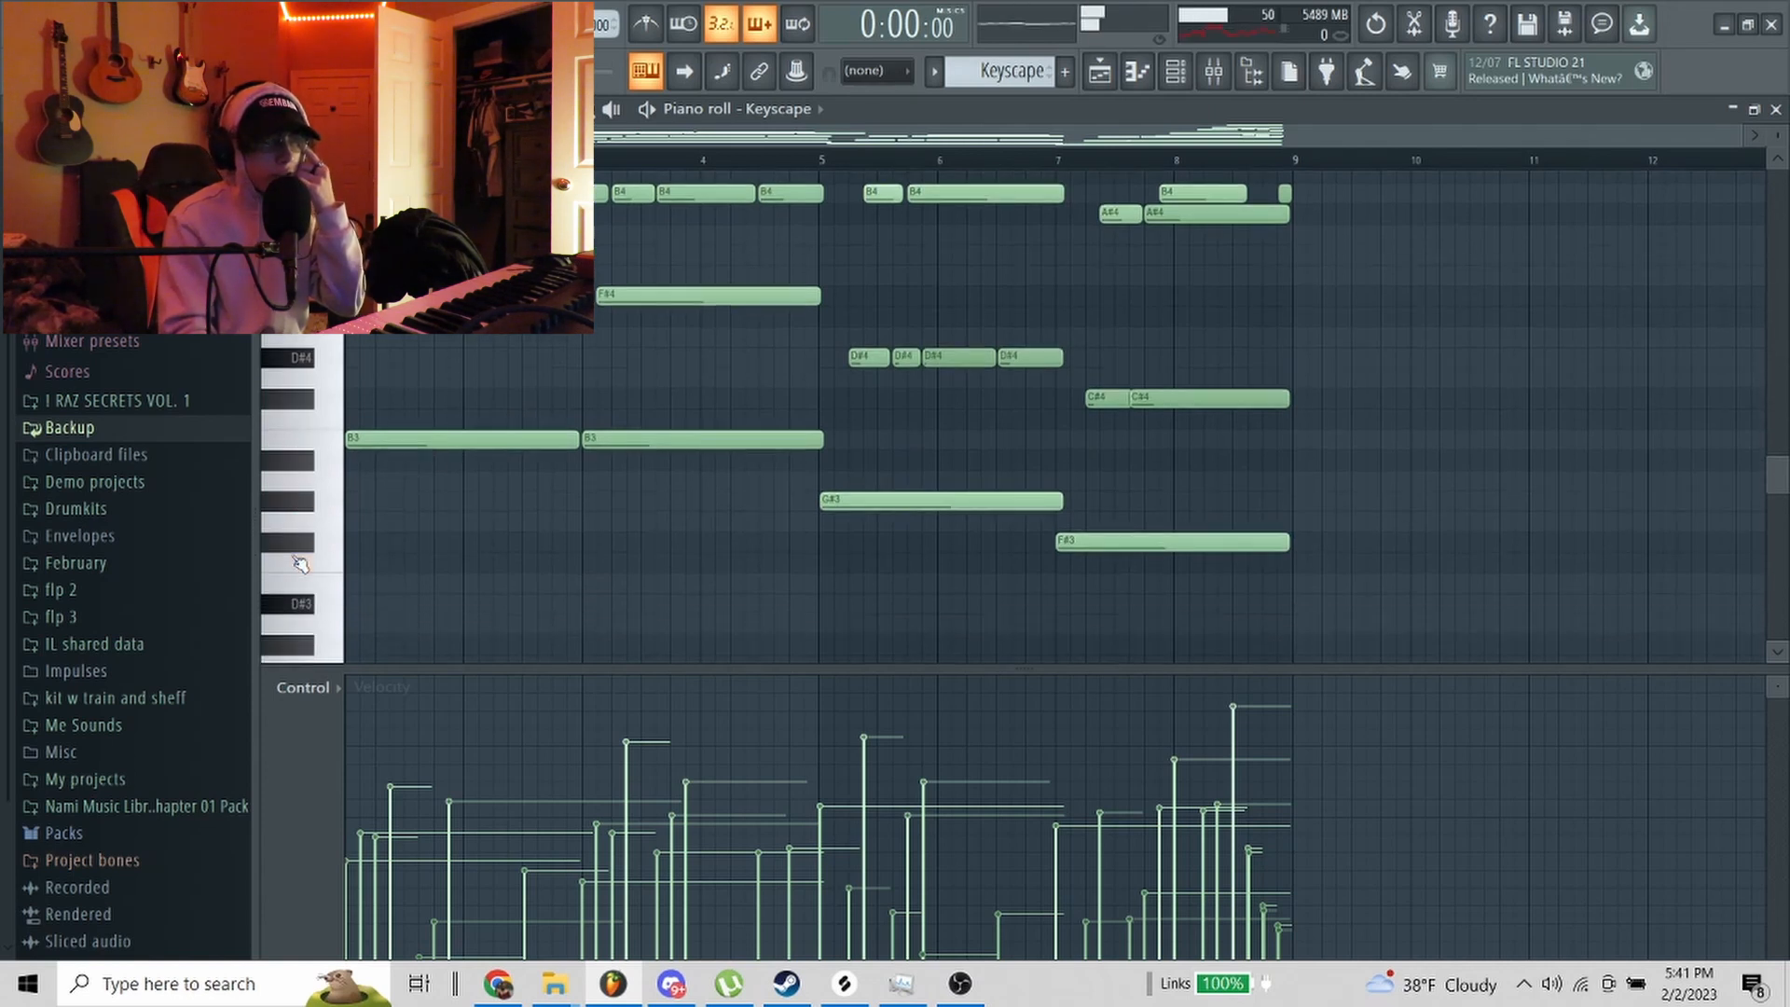
click(300, 563)
Step: Examine the upper chord voicings and the short melodic run near the end of the Keyscape pattern
scroll(833, 489, up, 2)
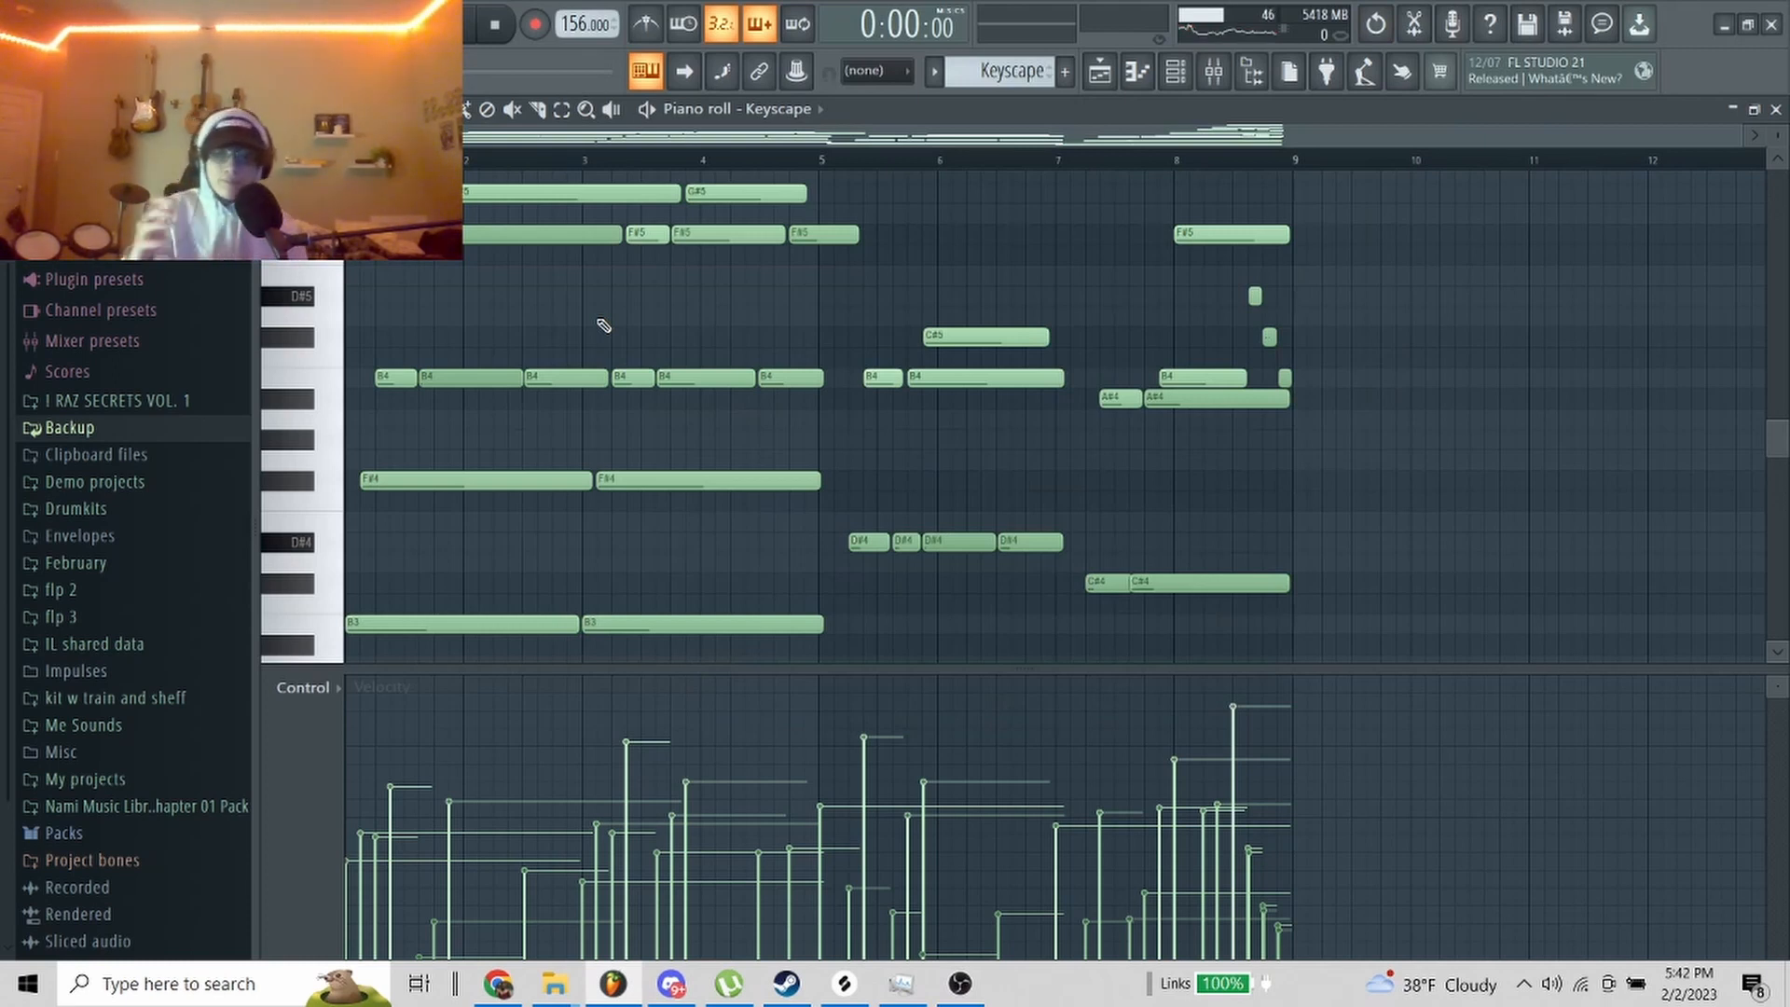
scroll(611, 356, up, 5)
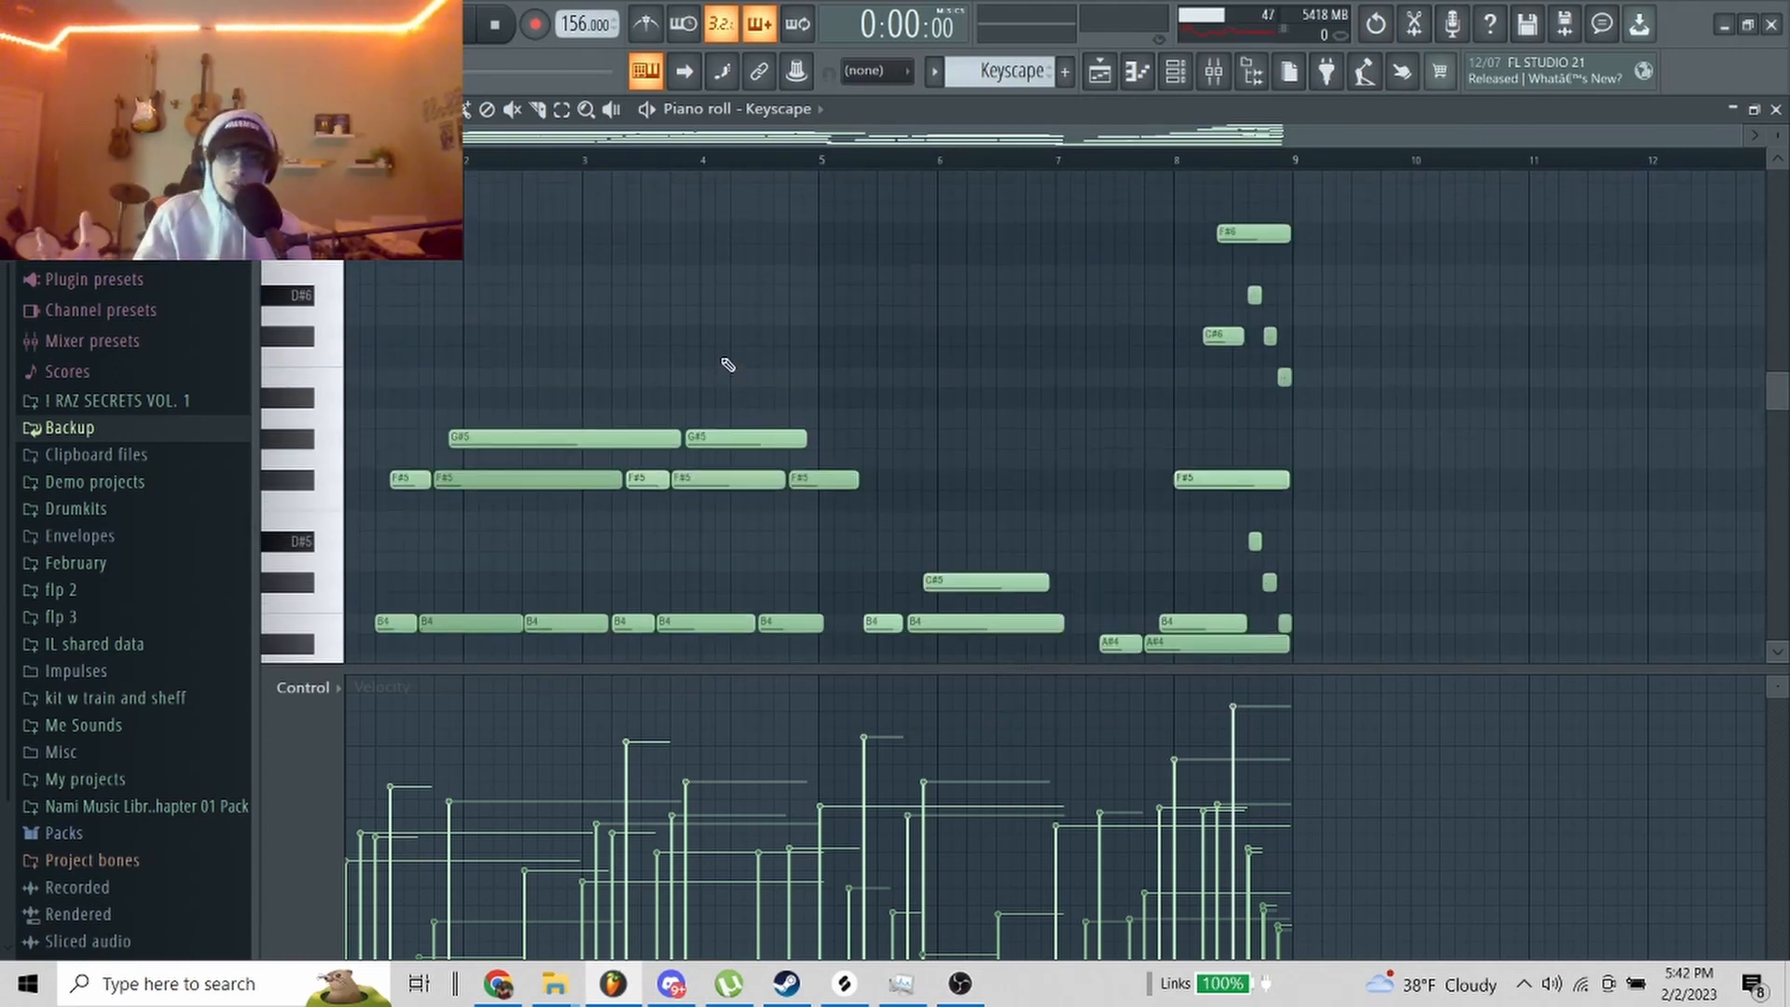
scroll(681, 472, down, 5)
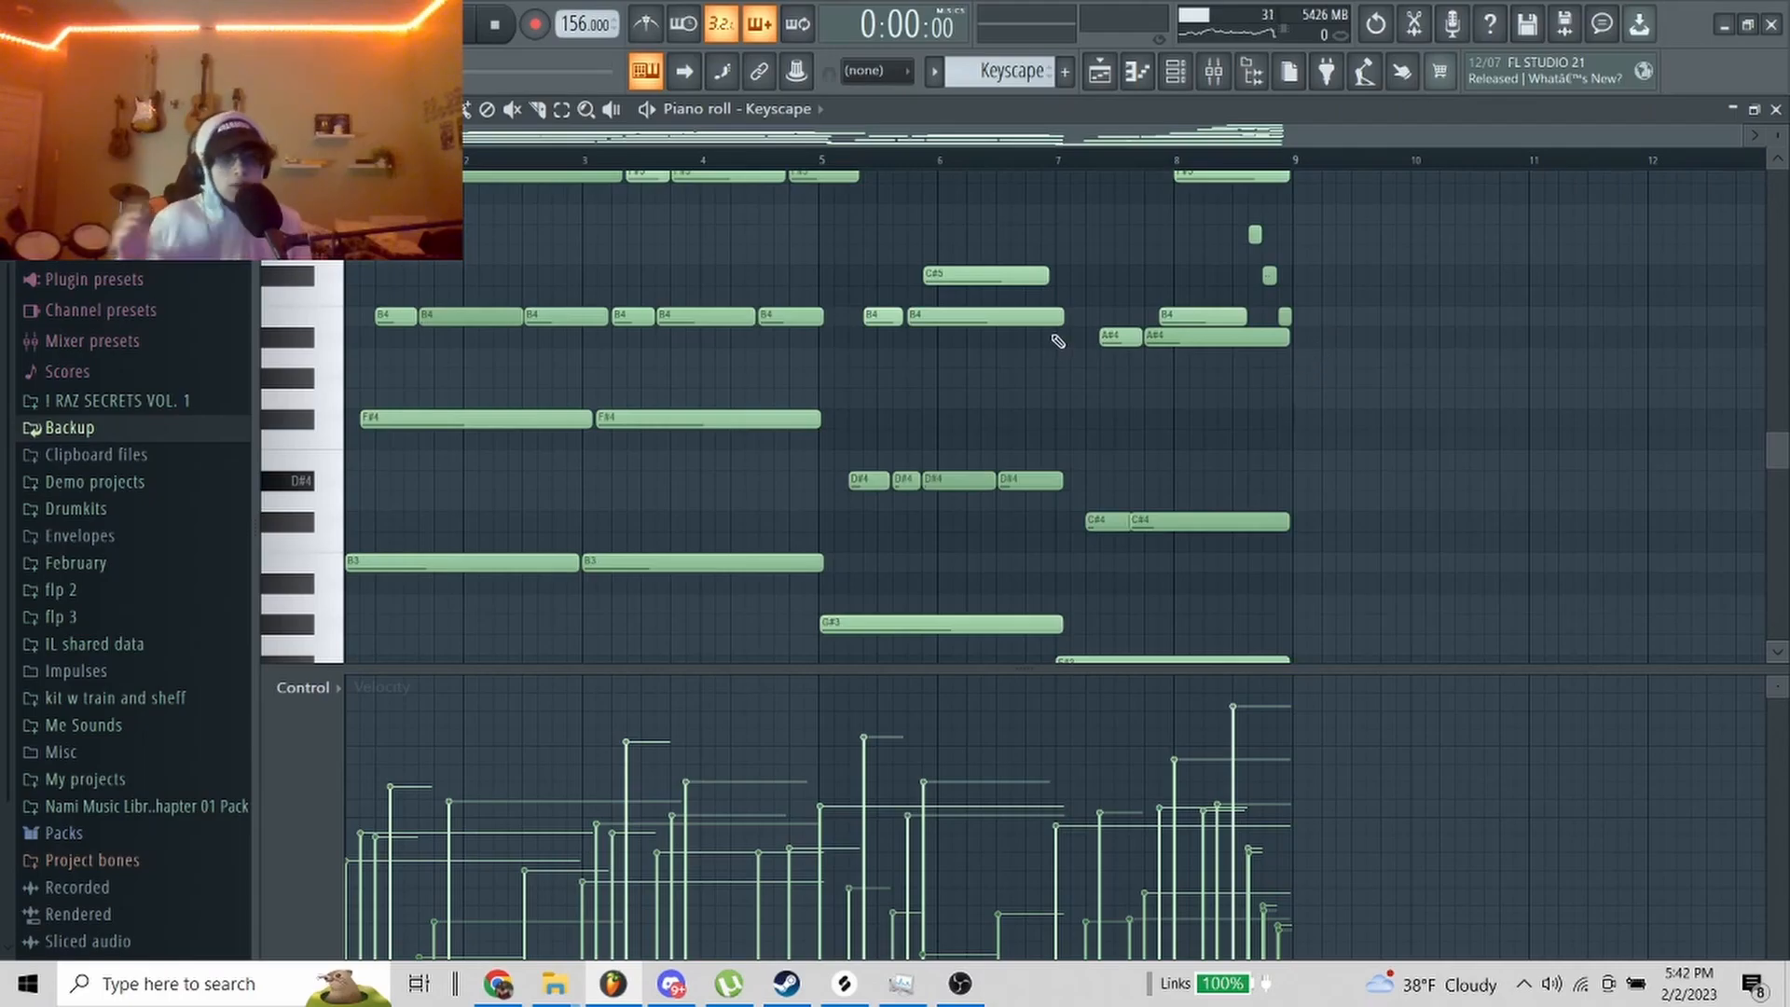
scroll(1098, 343, up, 2)
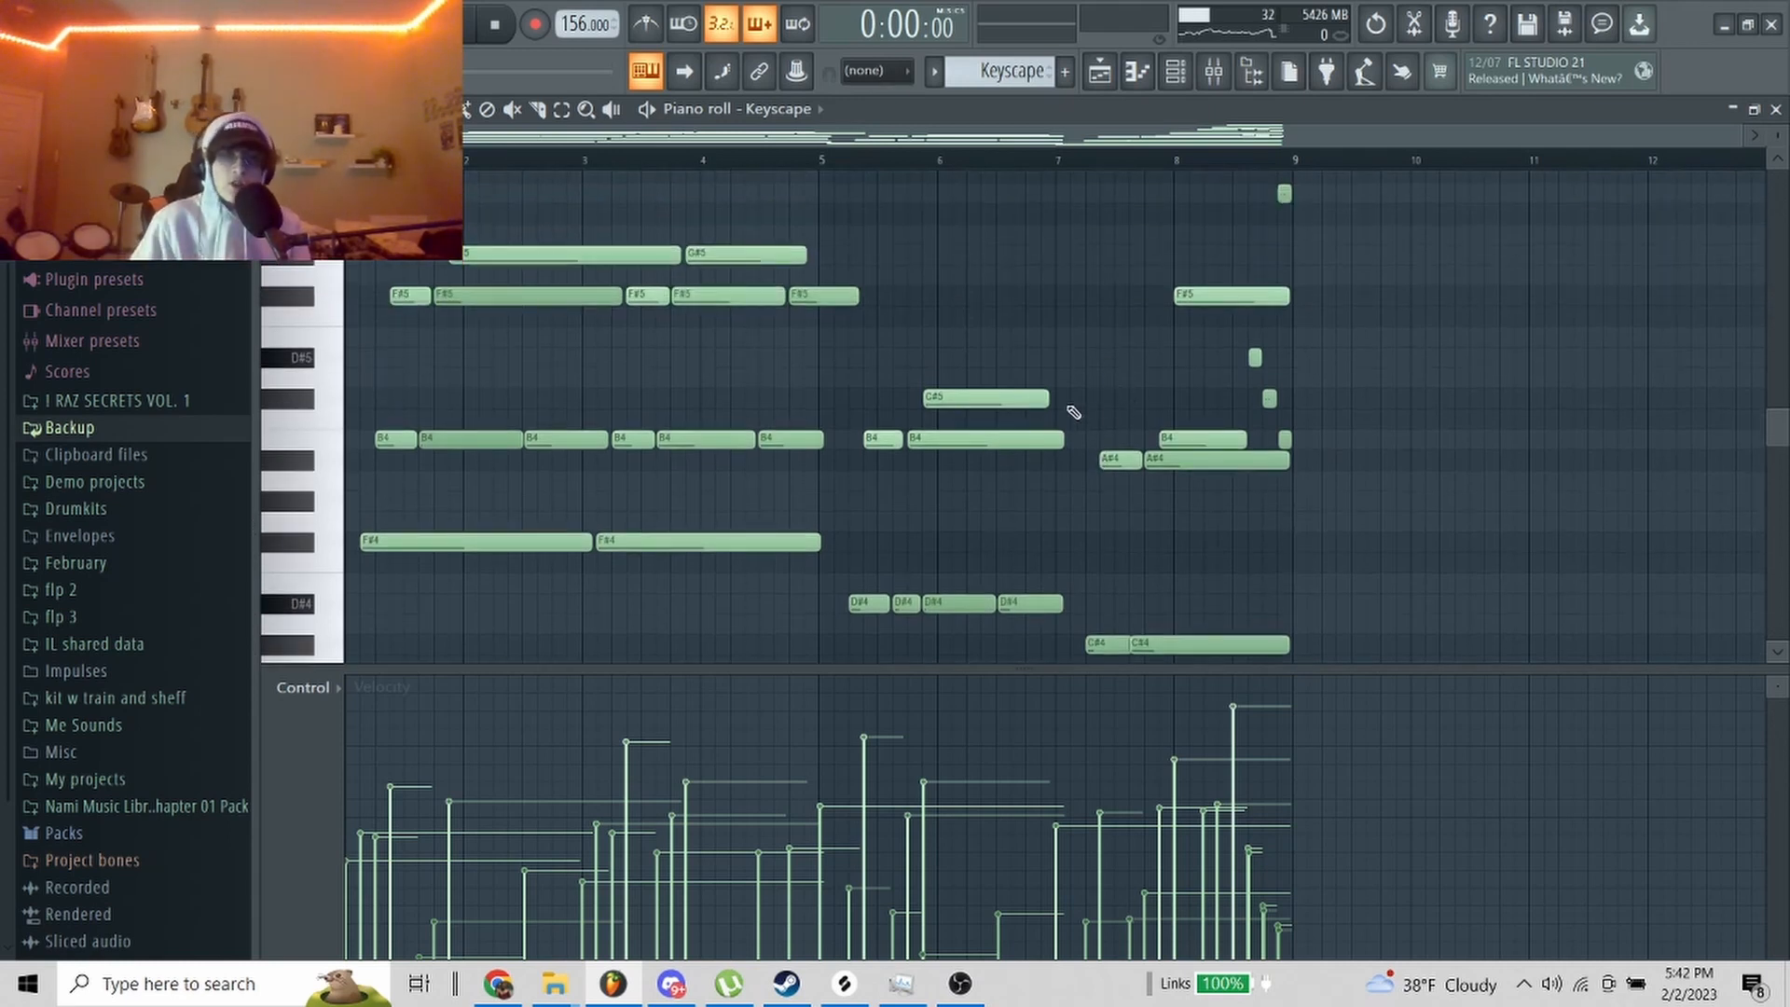
scroll(1322, 503, down, 1)
scroll(1316, 498, up, 4)
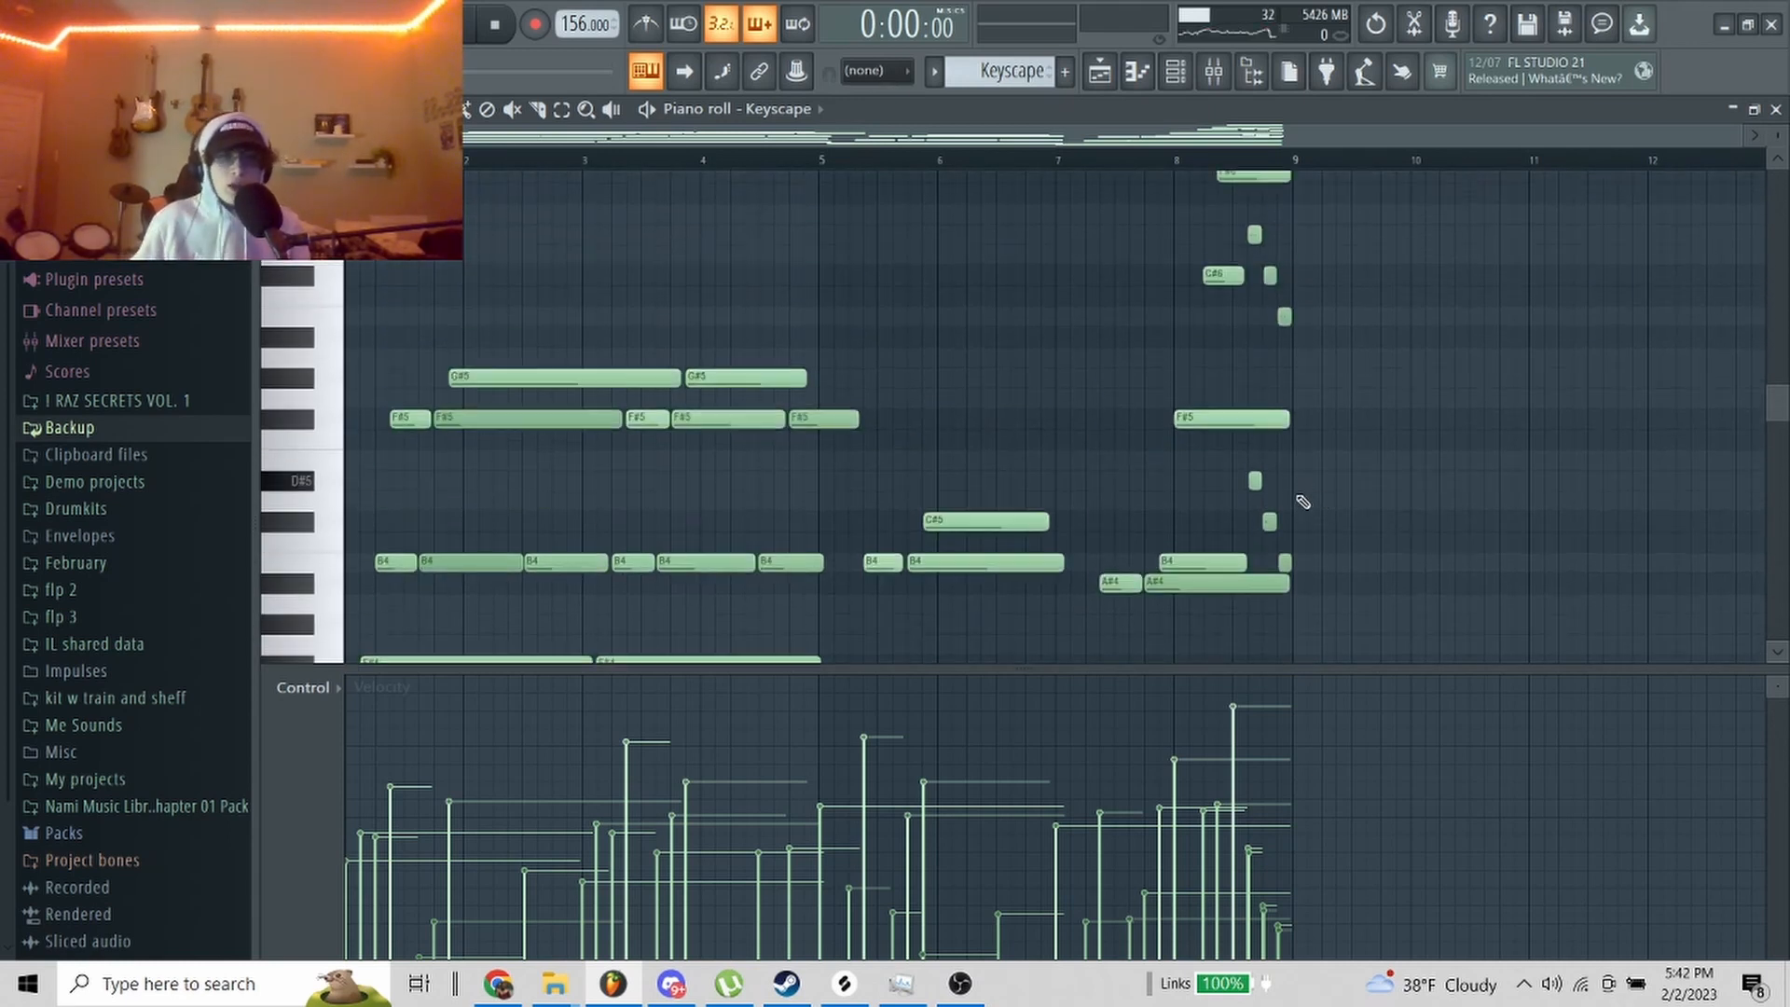
scroll(1259, 540, up, 3)
Step: Place the playhead at bar 7 and audition the closing run's D#6, C#6 and B5 notes
click(775, 160)
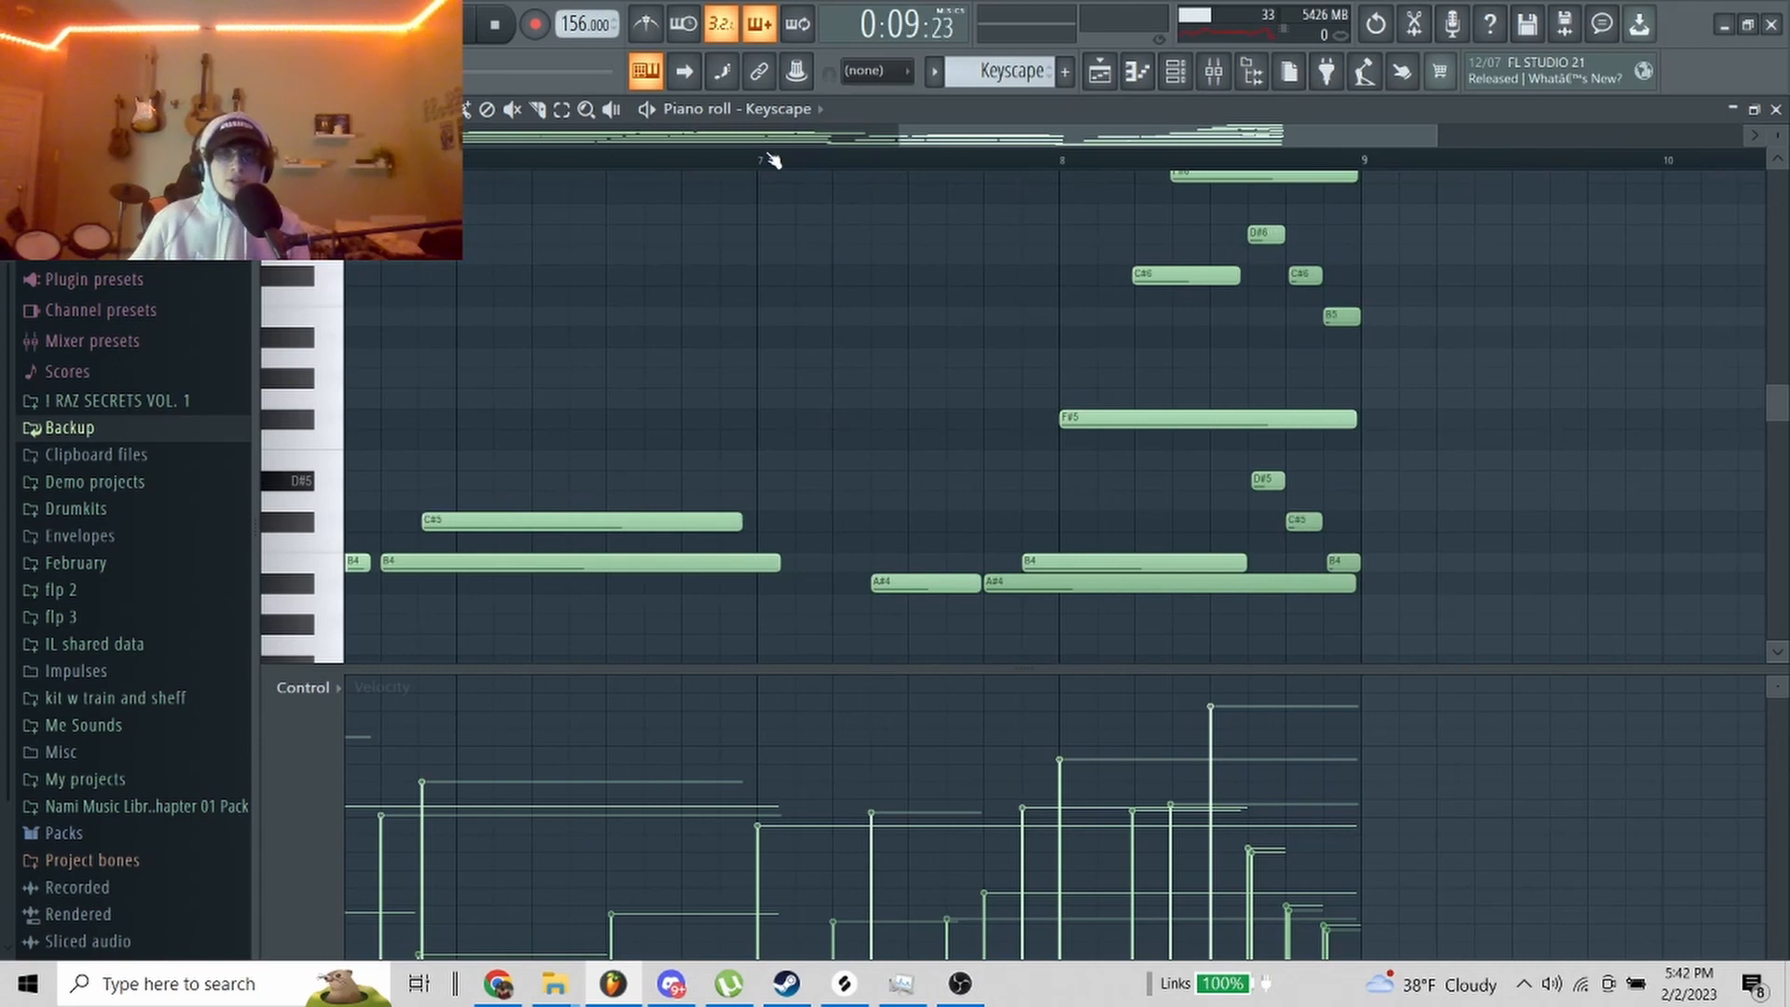
scroll(1253, 410, down, 3)
scroll(1258, 411, up, 6)
scroll(1284, 383, down, 1)
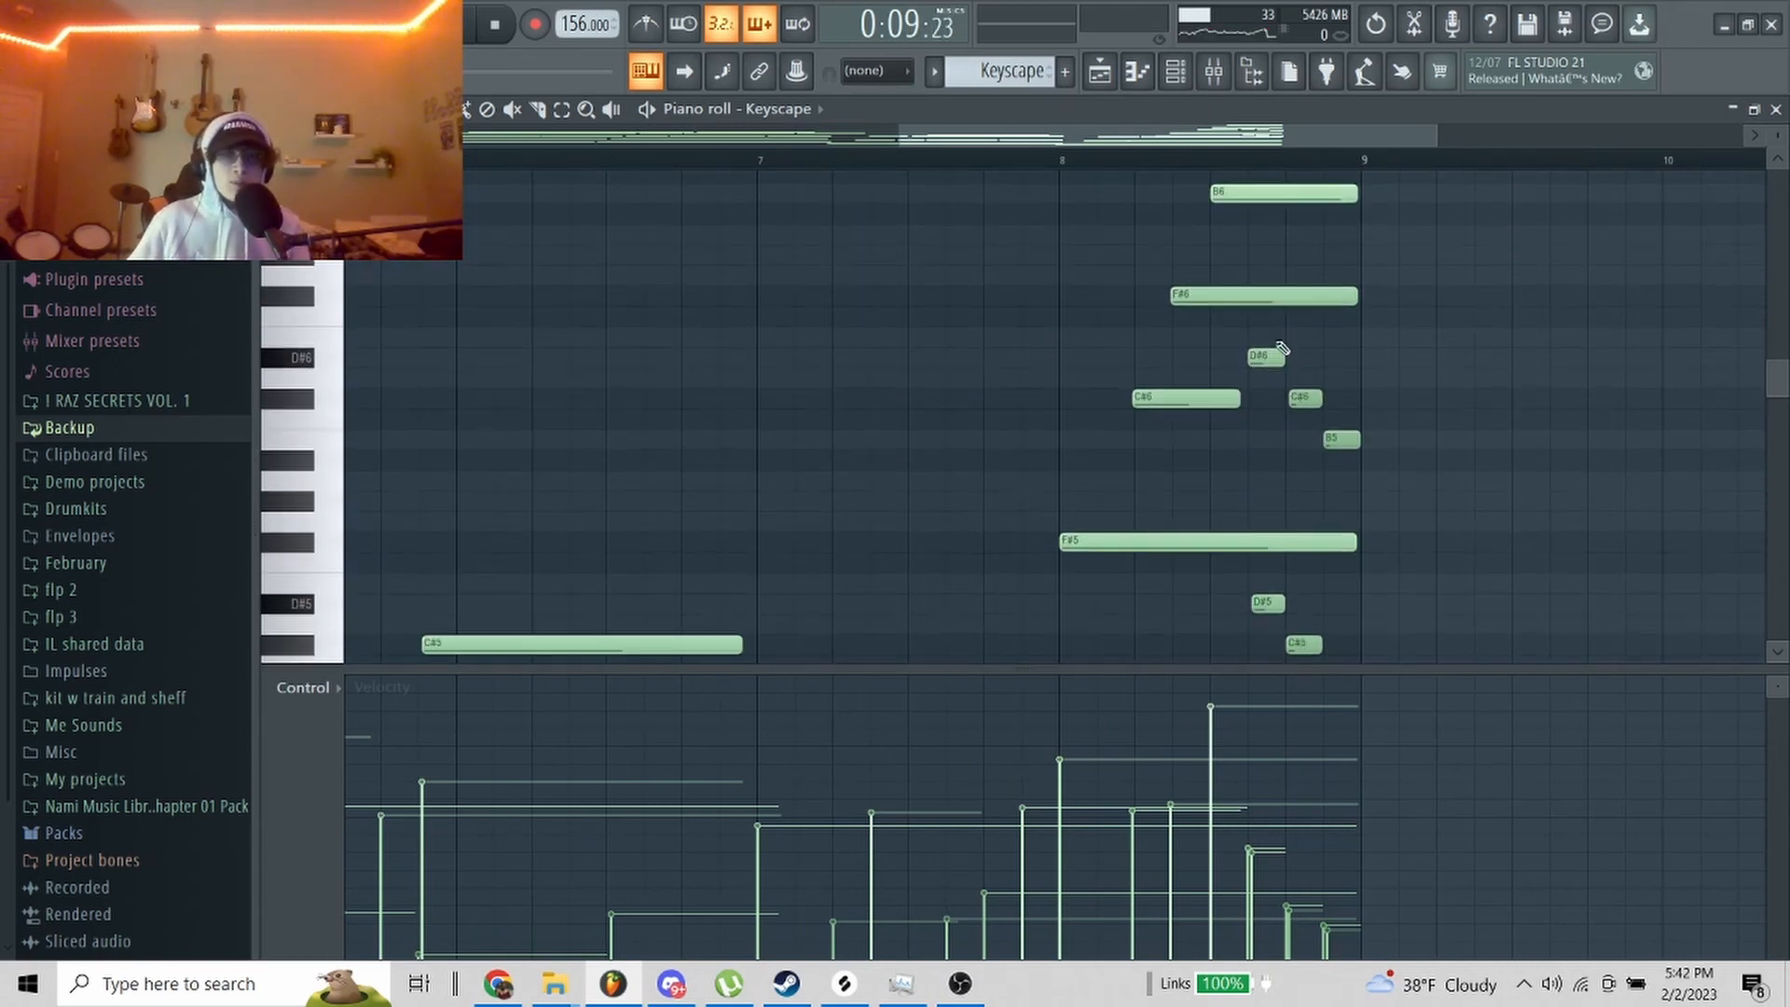
click(1265, 353)
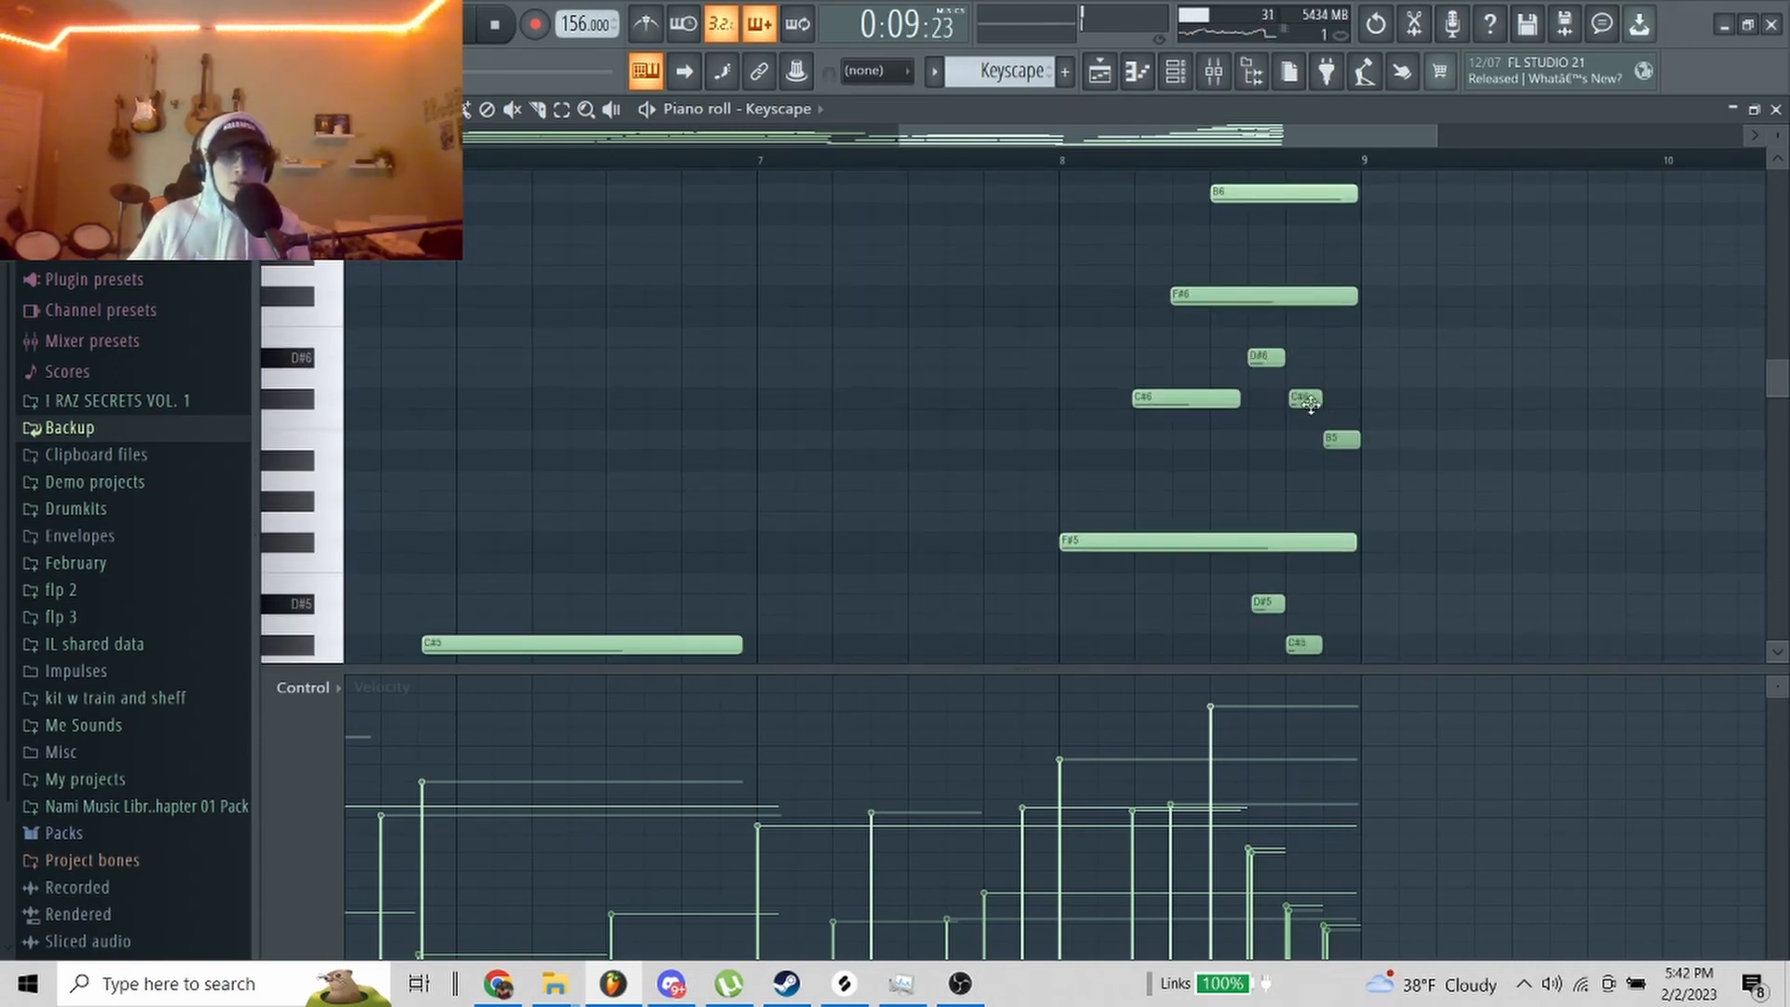
click(1308, 402)
click(1344, 443)
Step: Play the Keyscape pattern's ending from bar 7 and stop playback
scroll(1305, 476, down, 4)
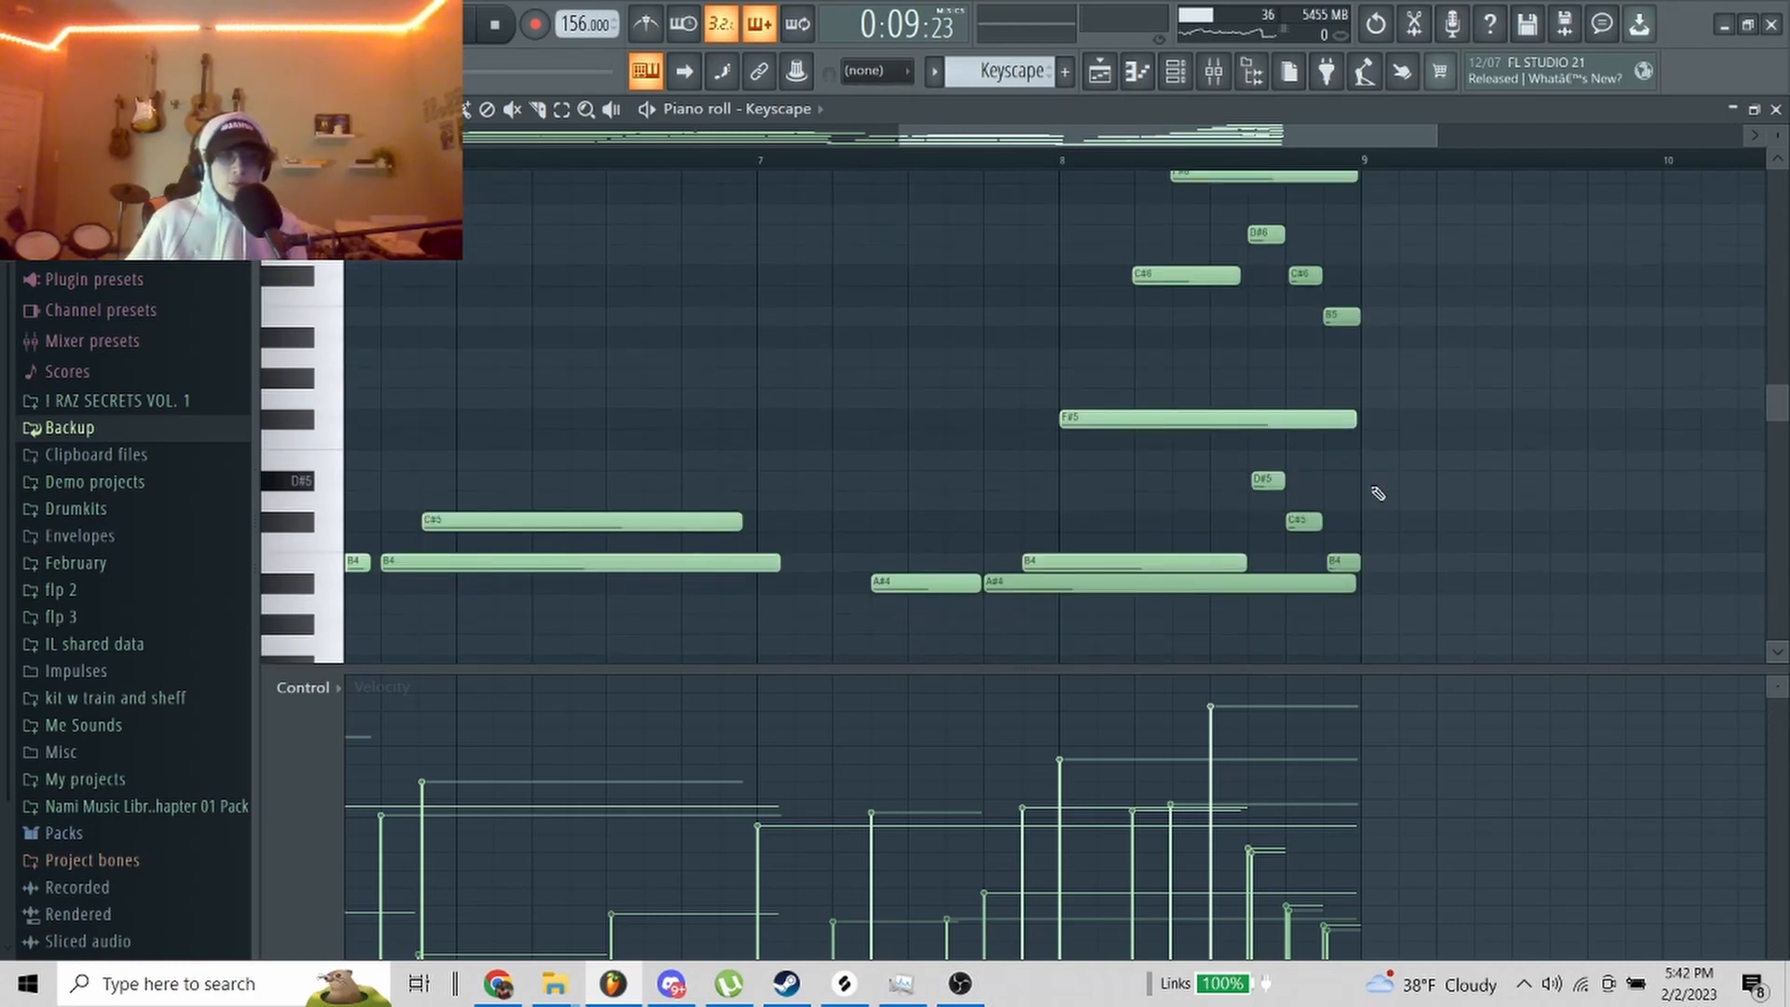
key(space)
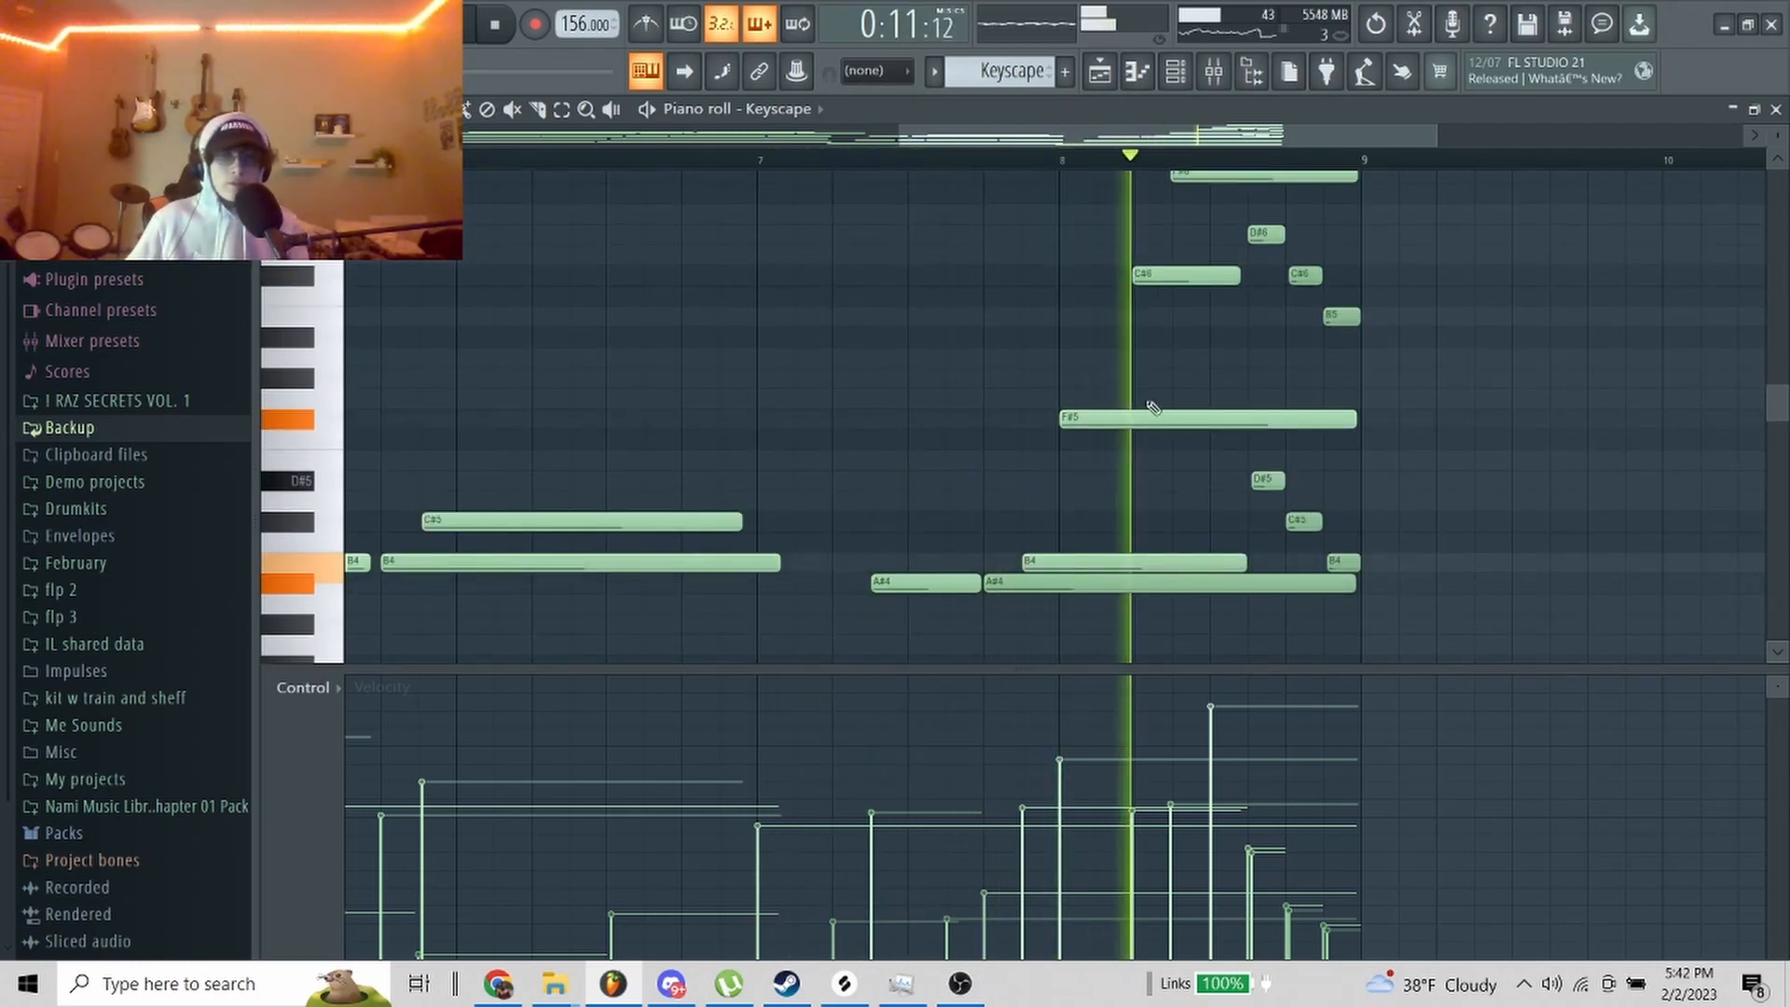
scroll(1376, 494, down, 4)
key(space)
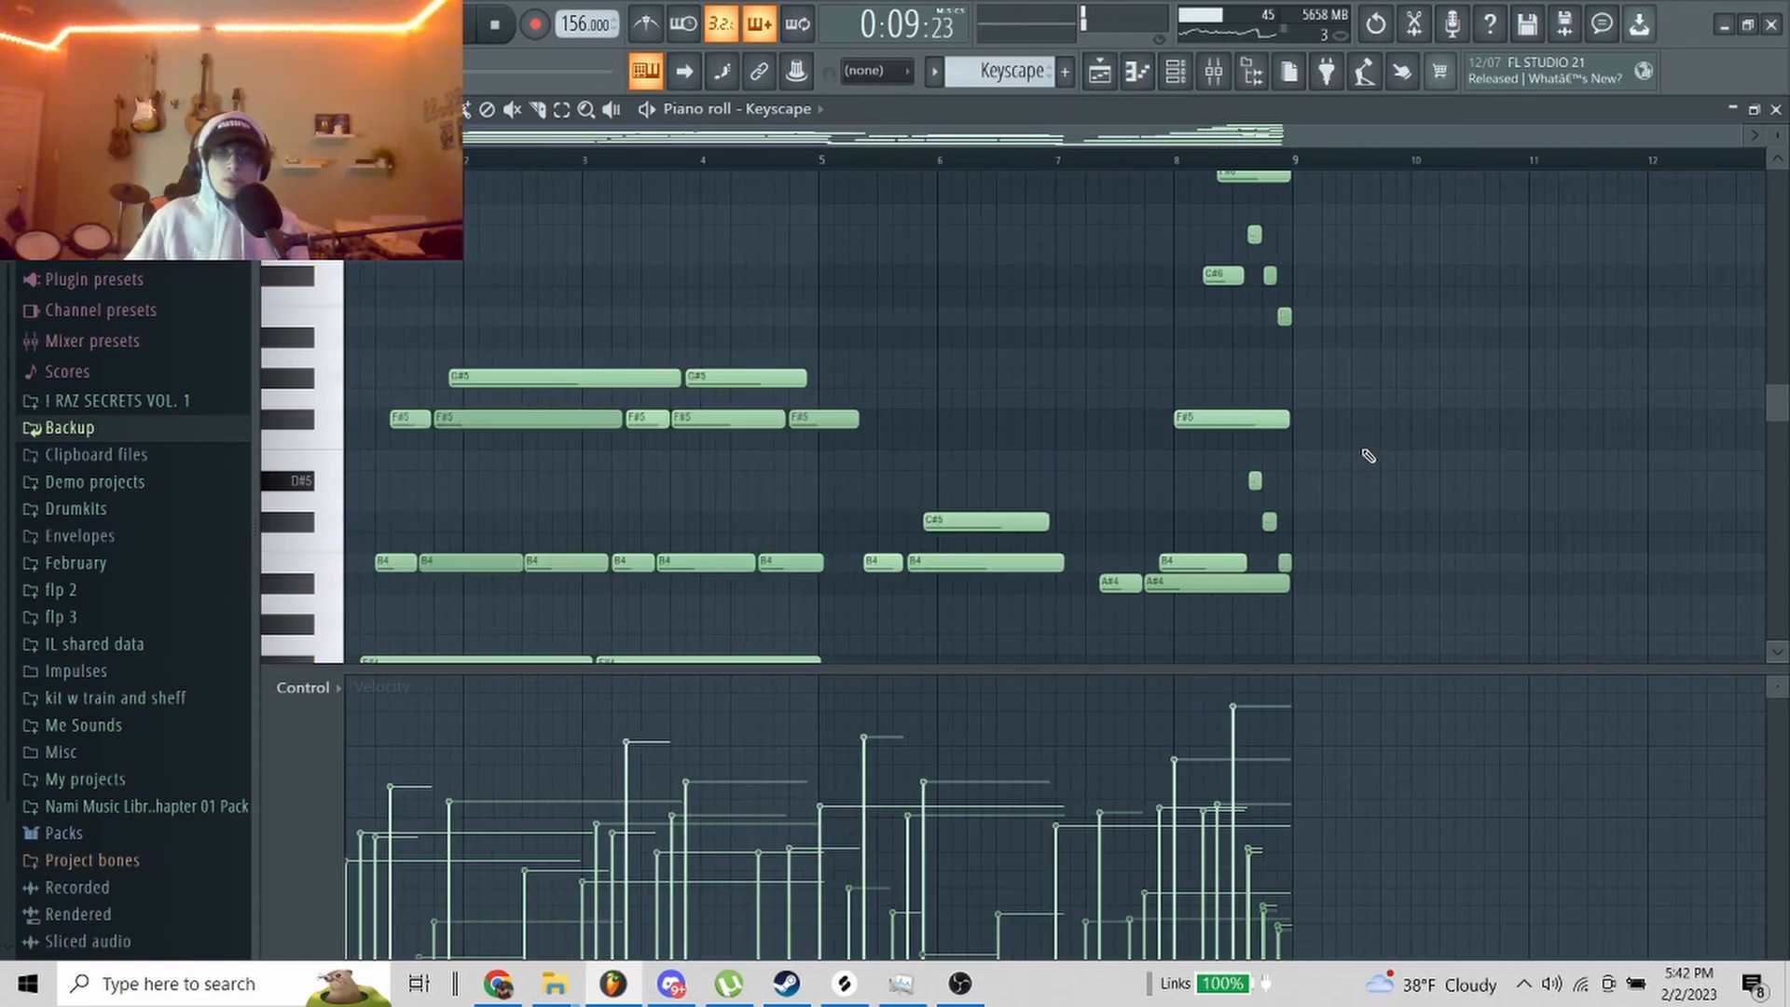
Step: Return to the playlist, unmute Track 2 with the Arcade clip, and place the playhead at bar 3
key(F5)
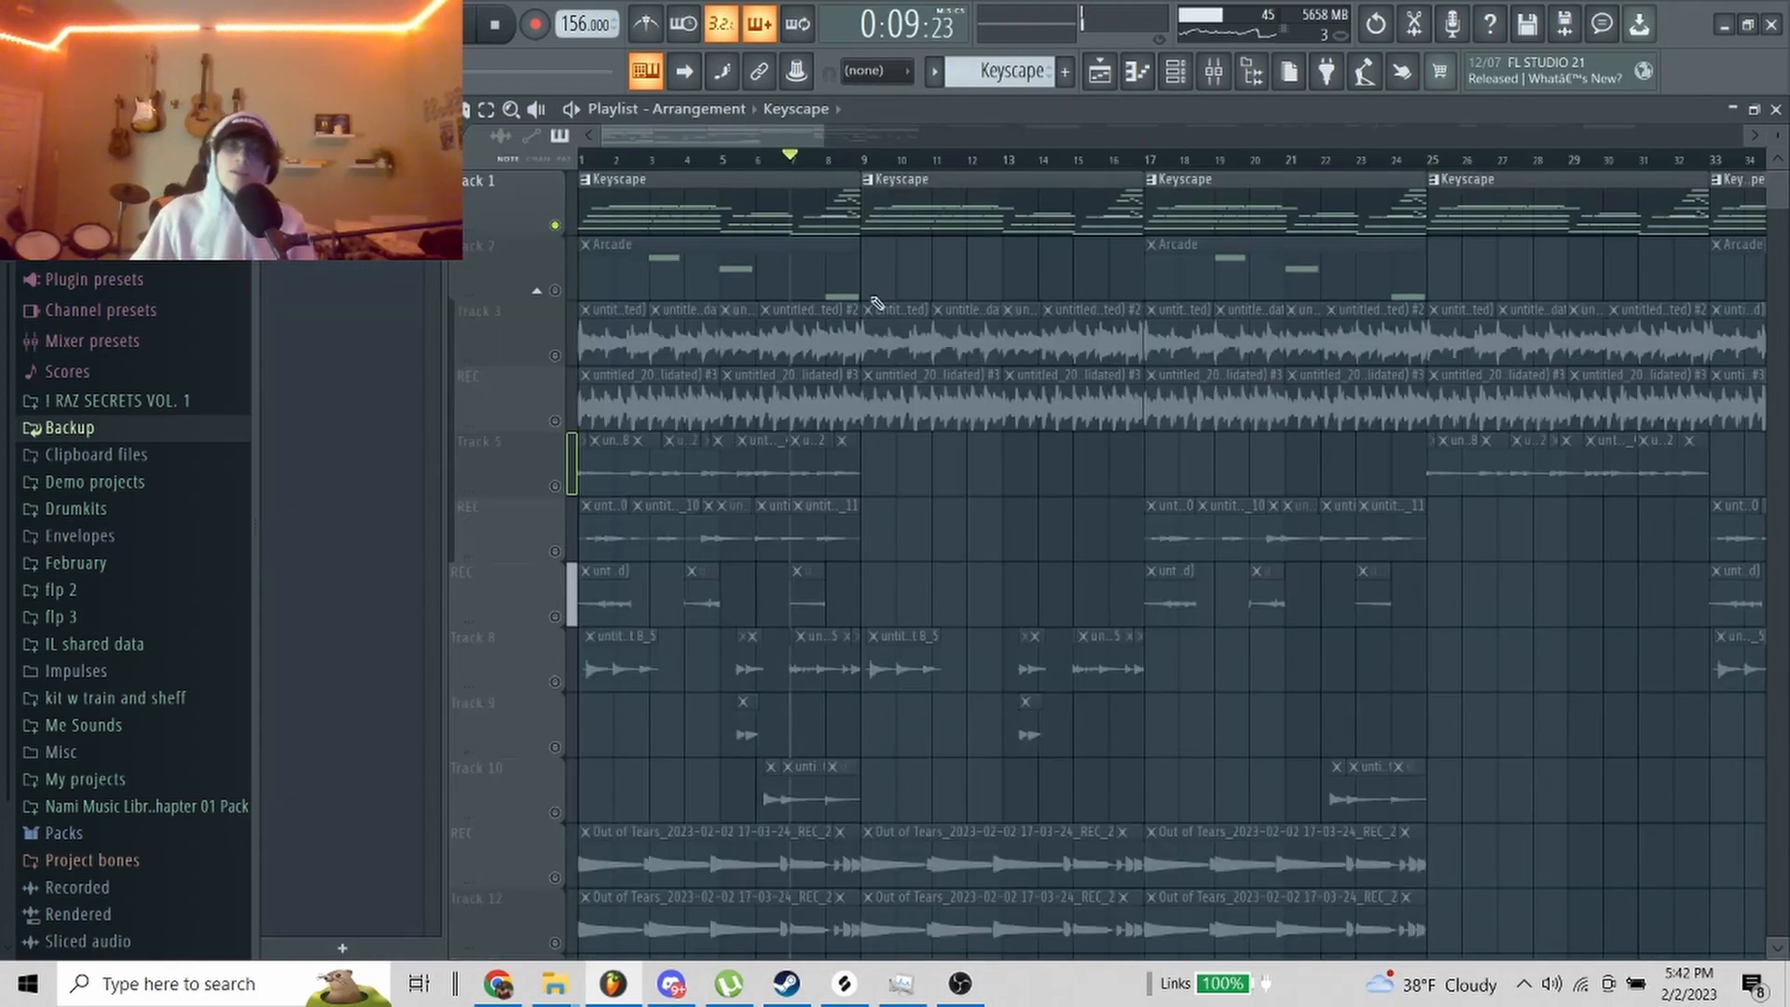
click(557, 290)
scroll(559, 288, up, 4)
click(716, 162)
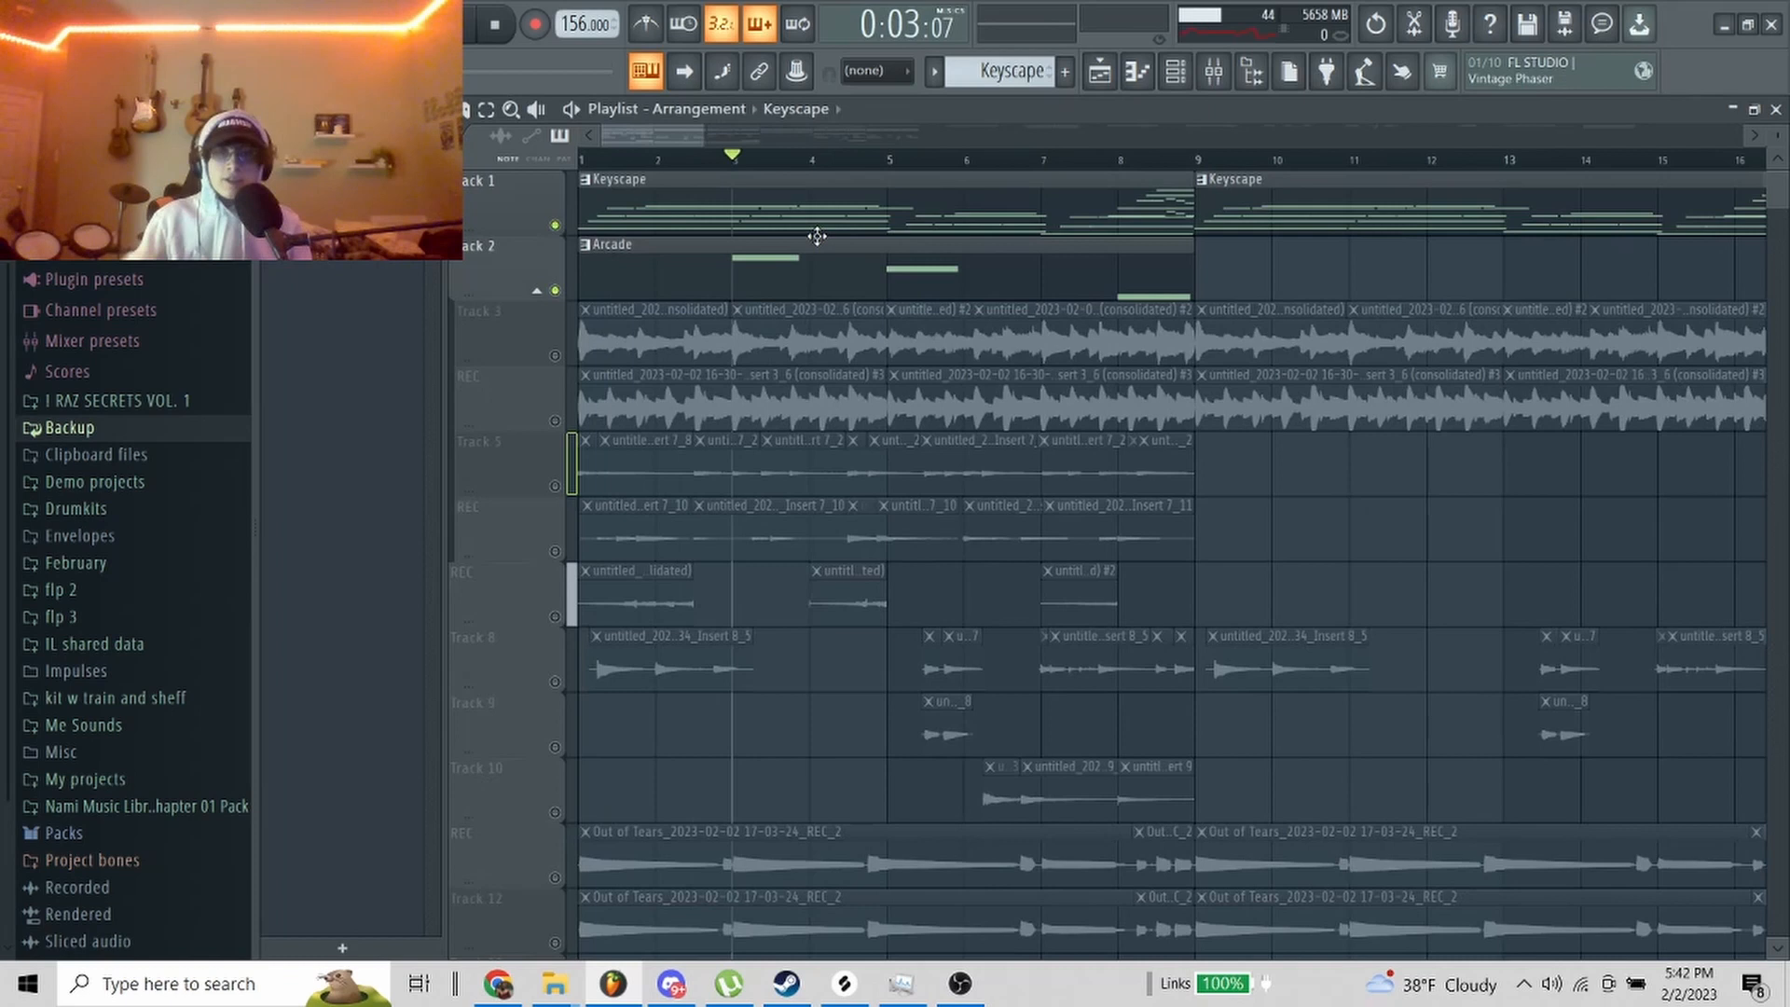
Step: Select the Arcade pattern and inspect Little AlterBoy, Fruity parametric EQ 2, Fruity Reeverb 2 and Fruity delay 2 on mixer Insert 2
click(718, 259)
click(1214, 72)
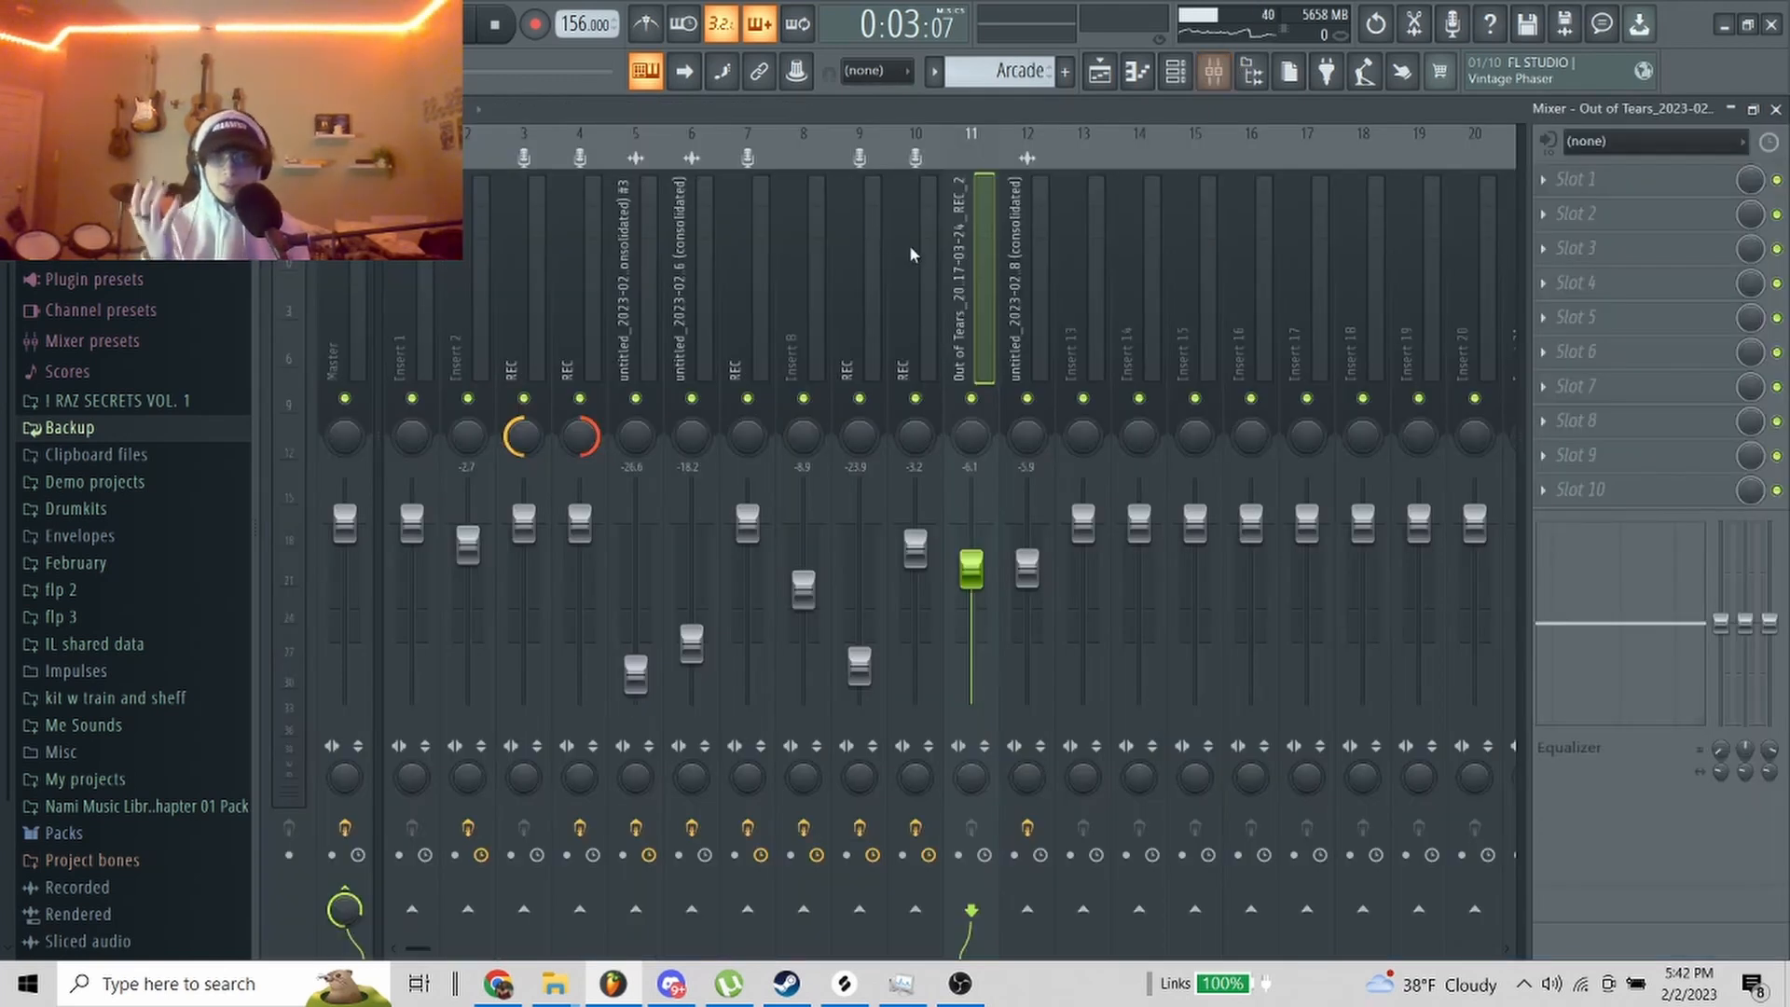
click(580, 263)
click(459, 267)
click(1656, 213)
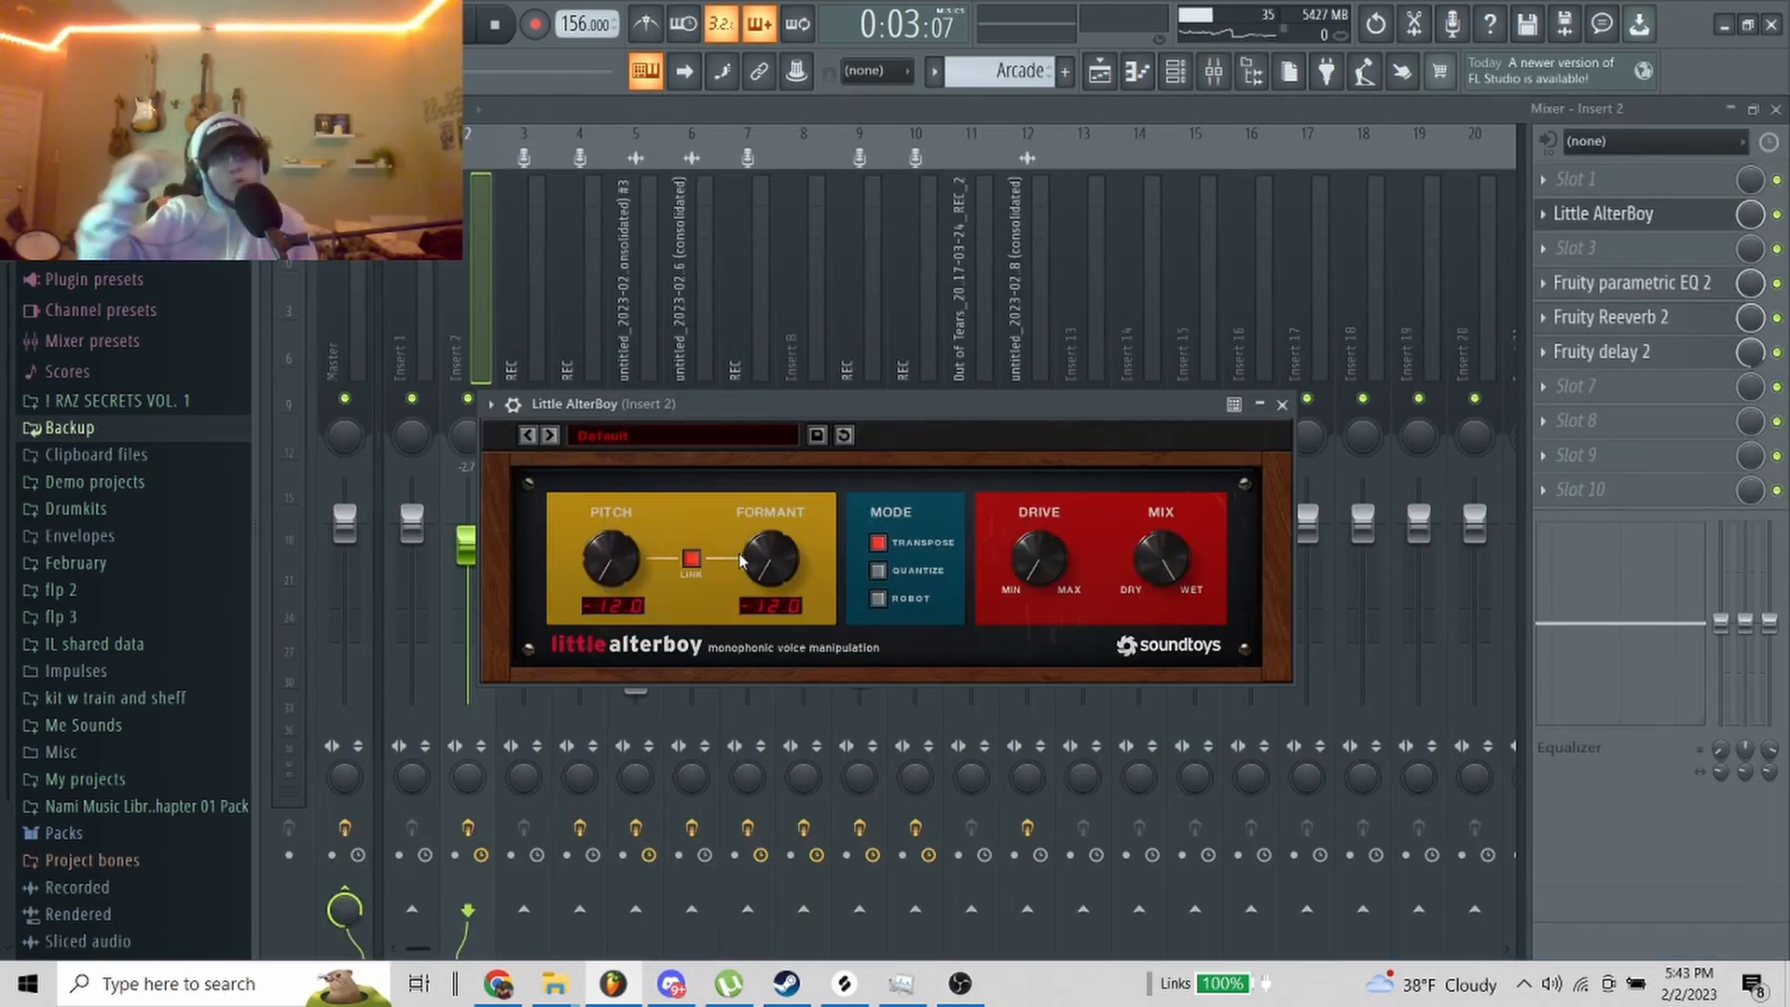
click(1678, 294)
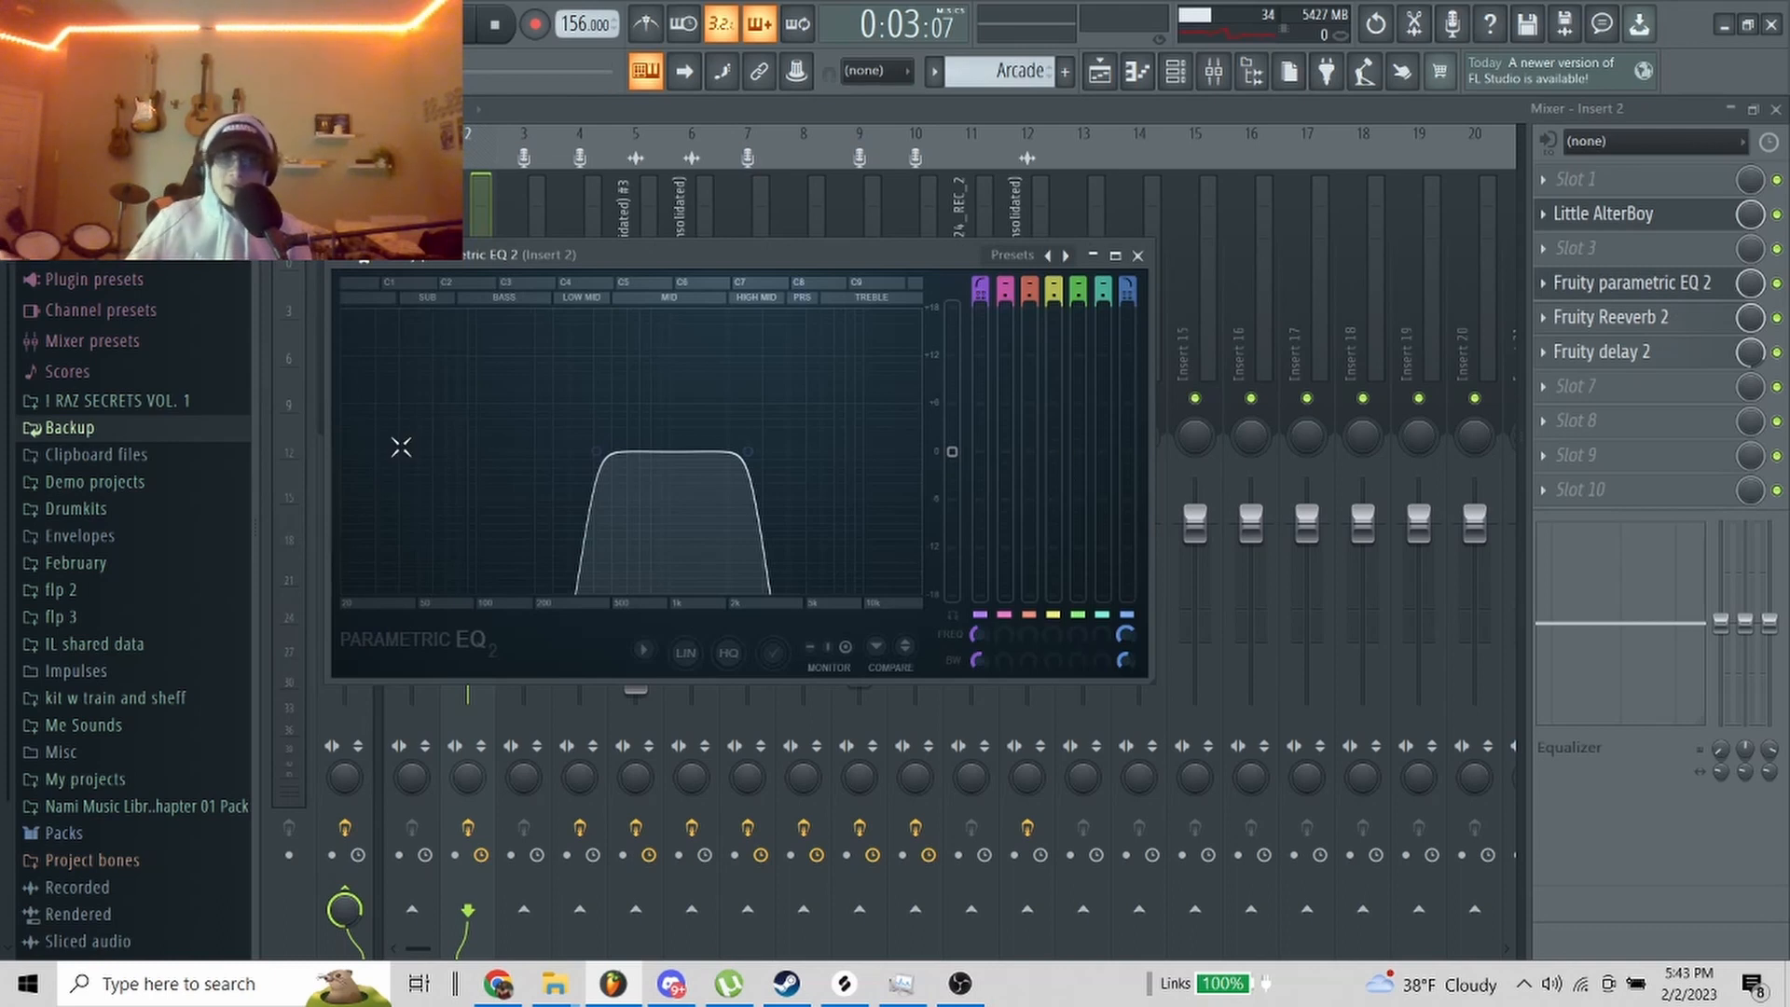
click(1607, 319)
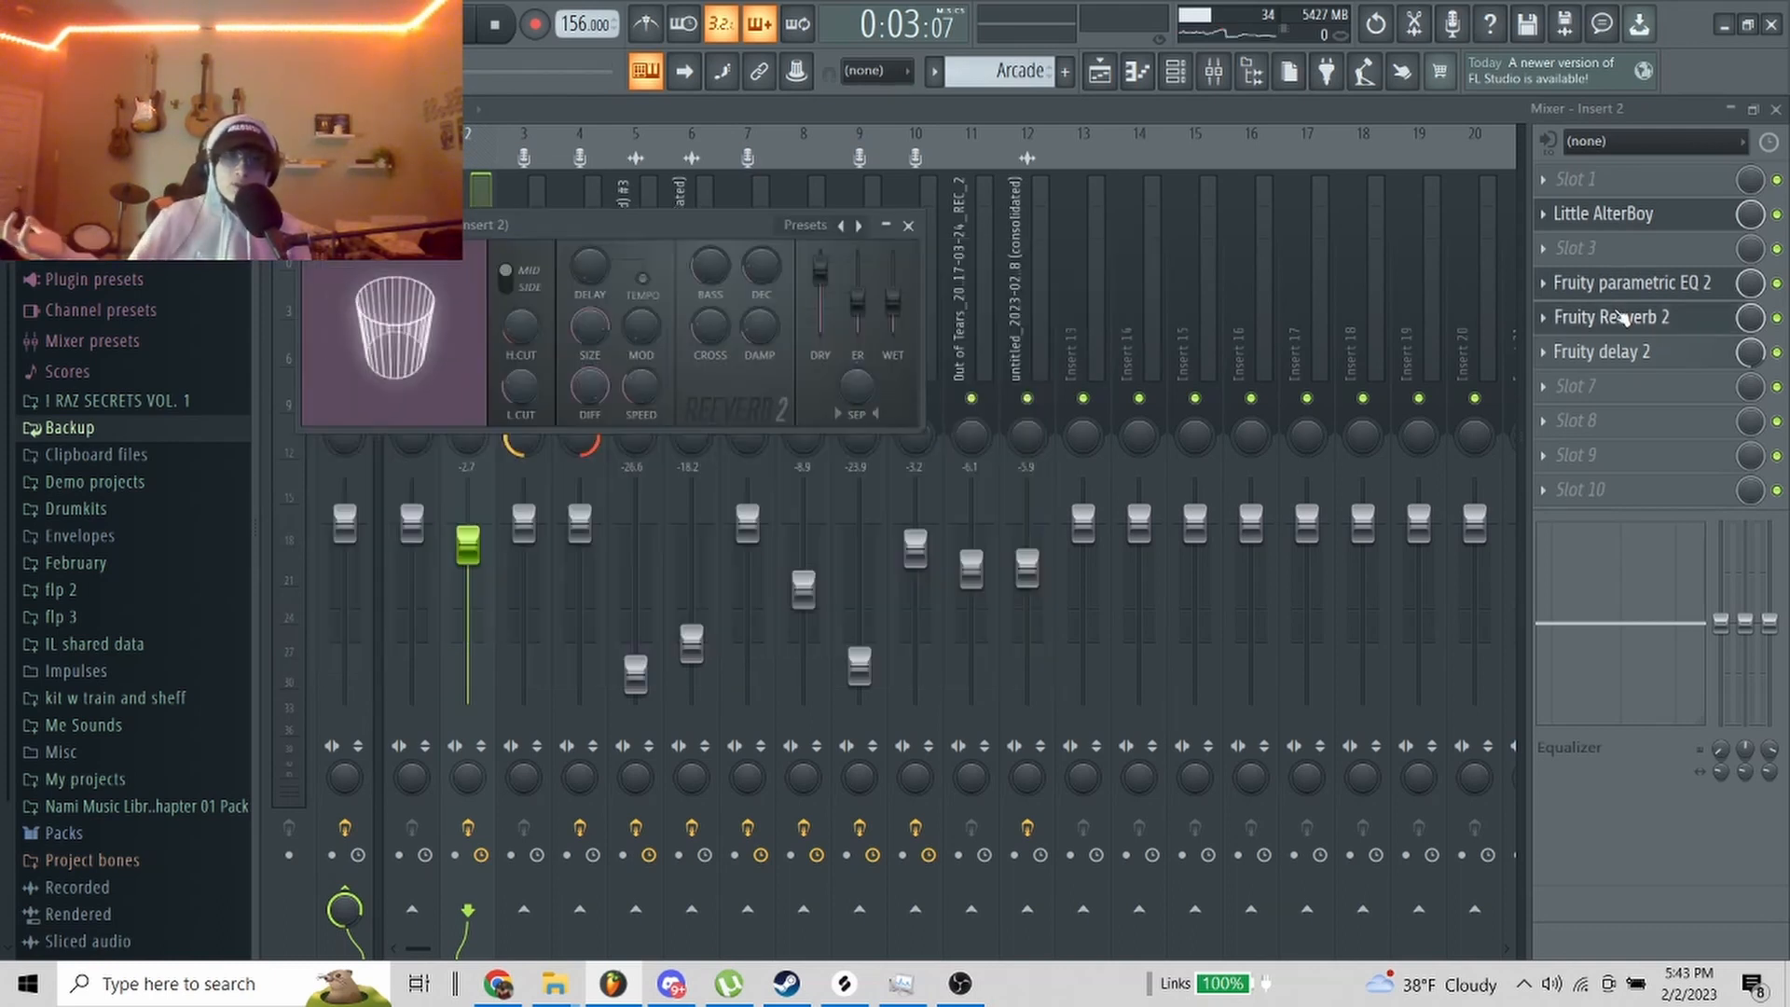
click(1612, 354)
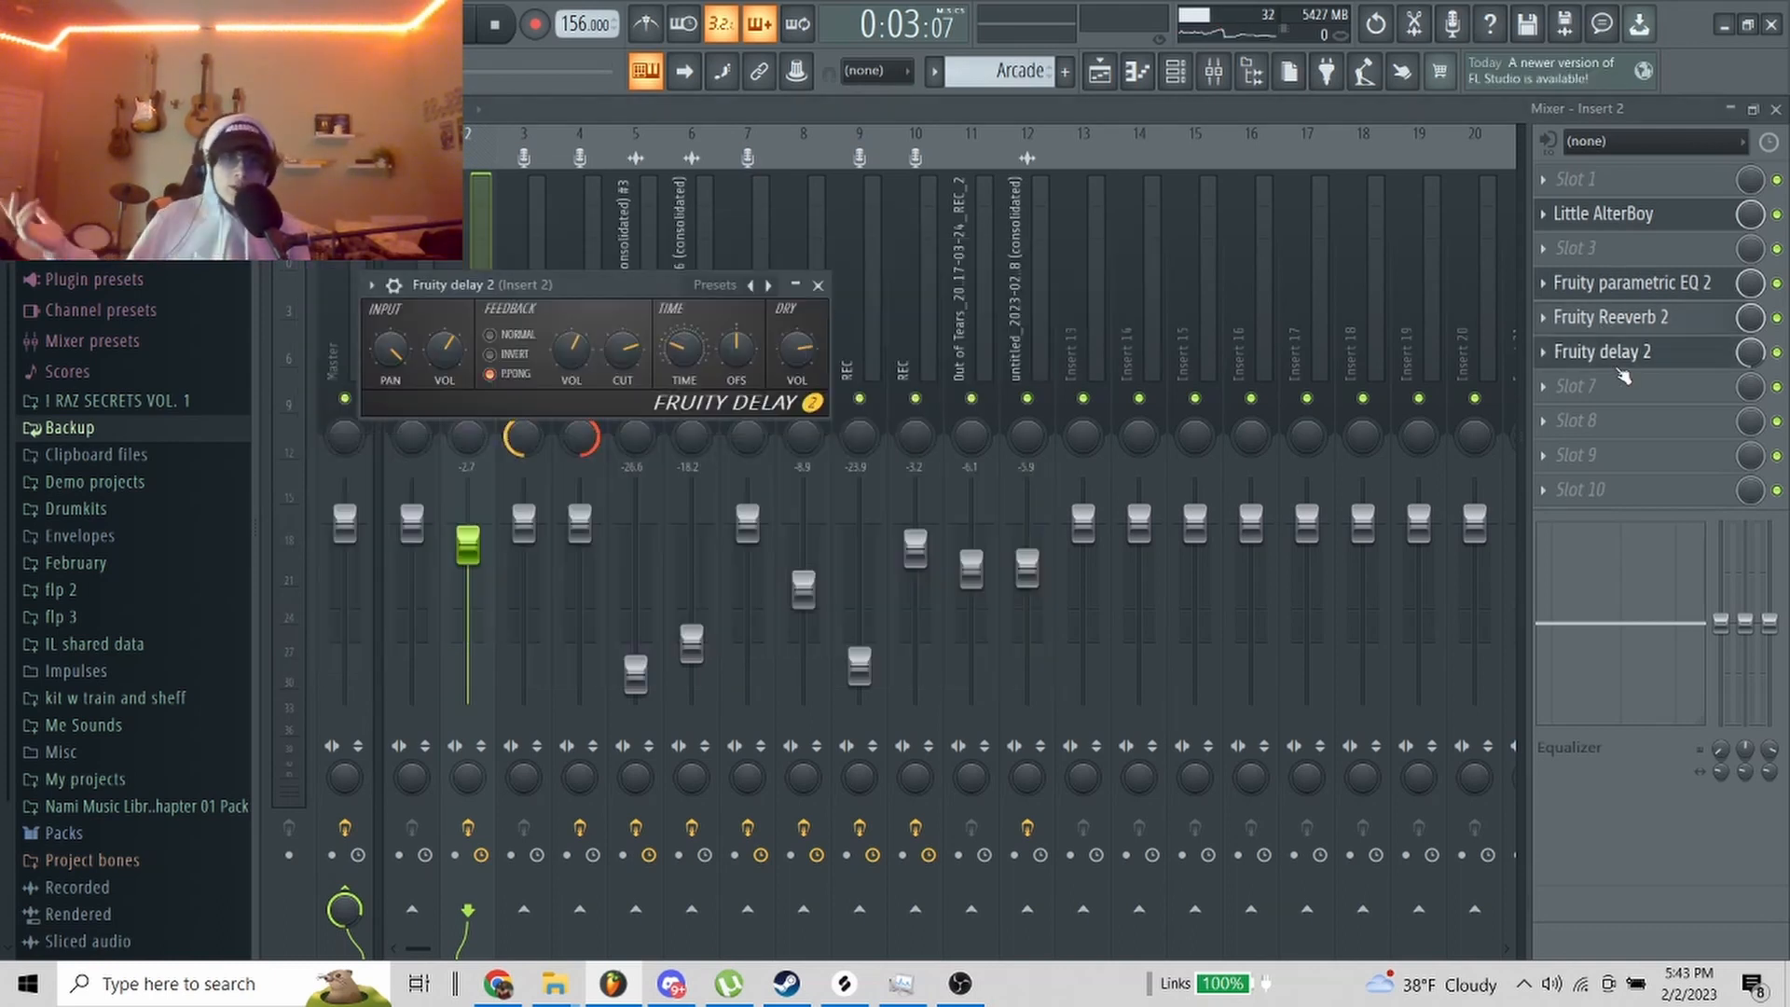
Step: Return to the playlist and play the Keyscape and Arcade tracks together from bar 1
key(F5)
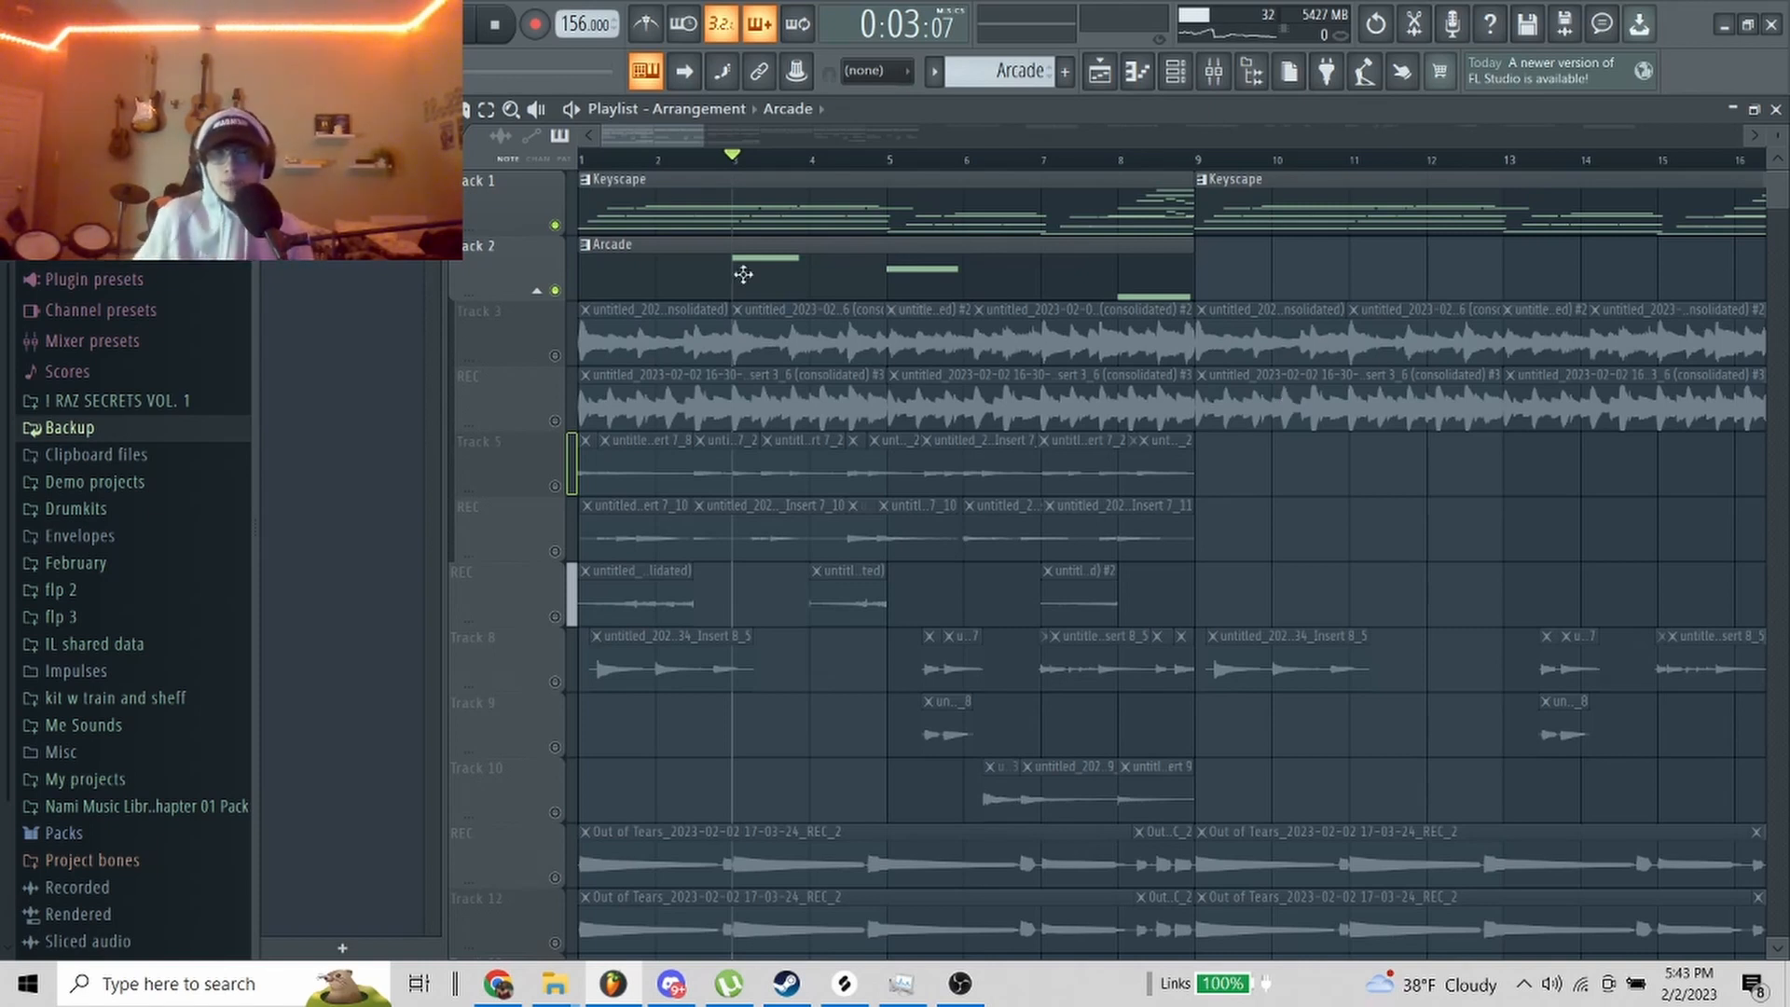
click(602, 160)
key(space)
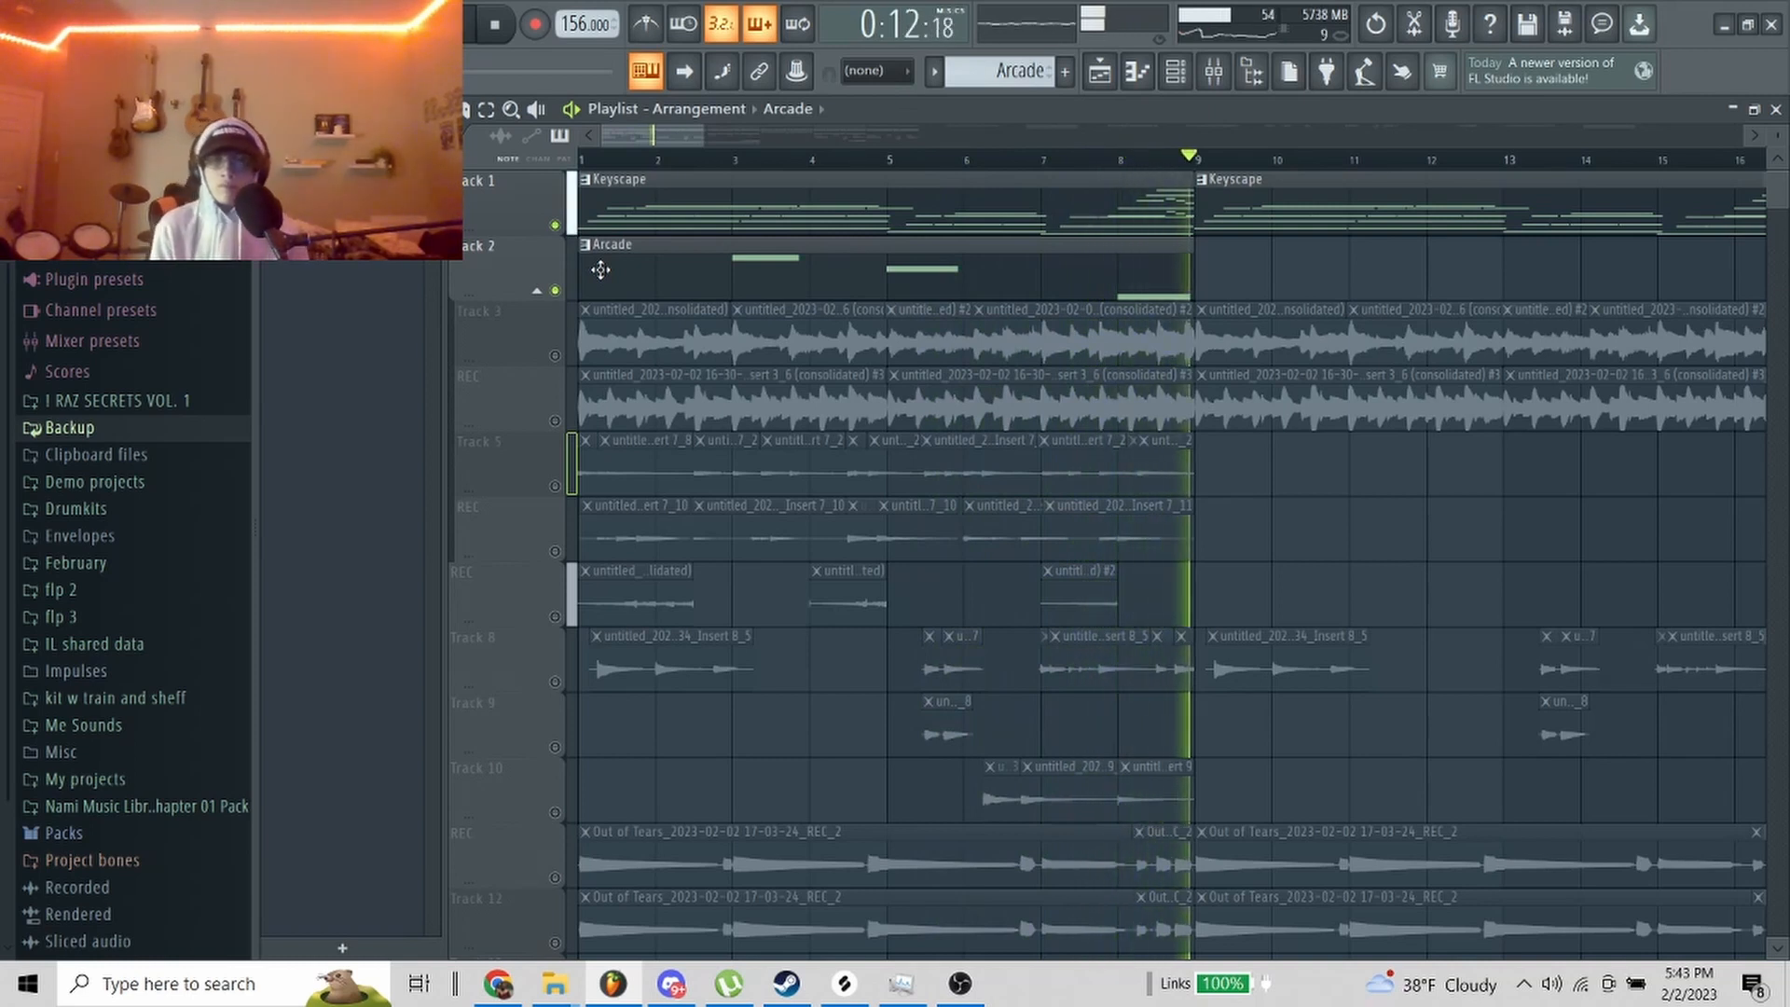
key(space)
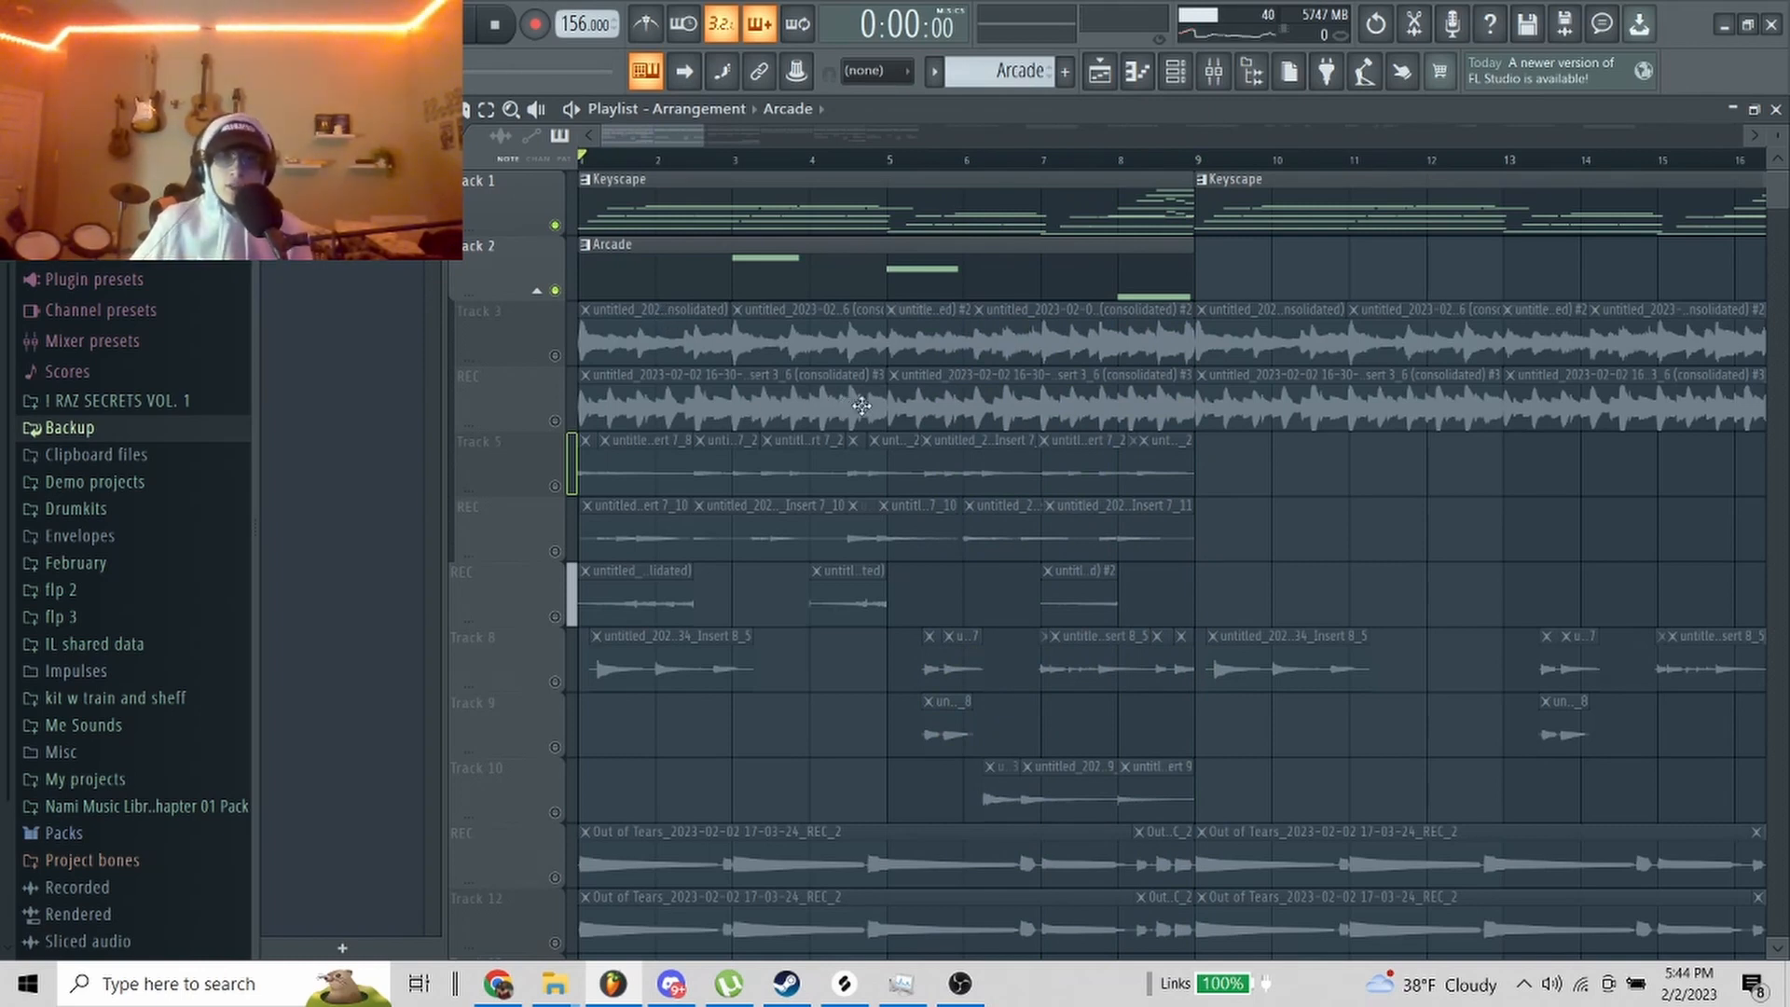
Step: Solo Track 3, briefly enabling the REC track directly below it before muting that track again
scroll(531, 394, up, 3)
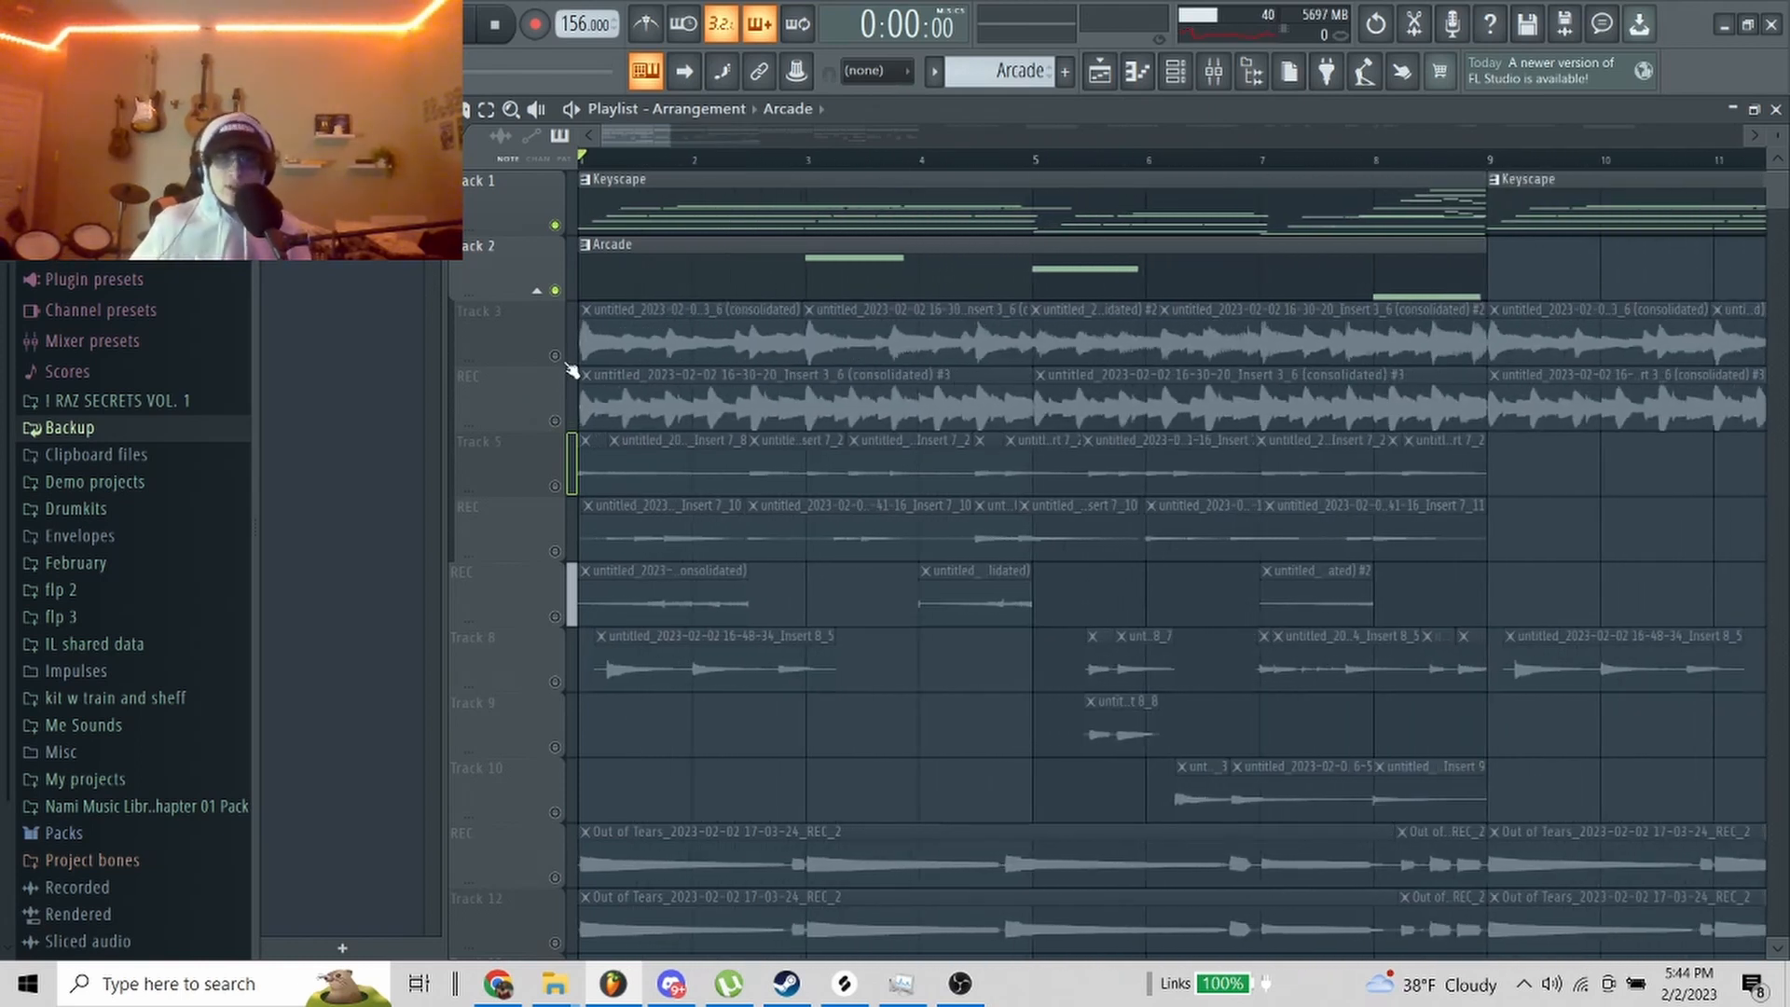
right_click(556, 356)
click(556, 419)
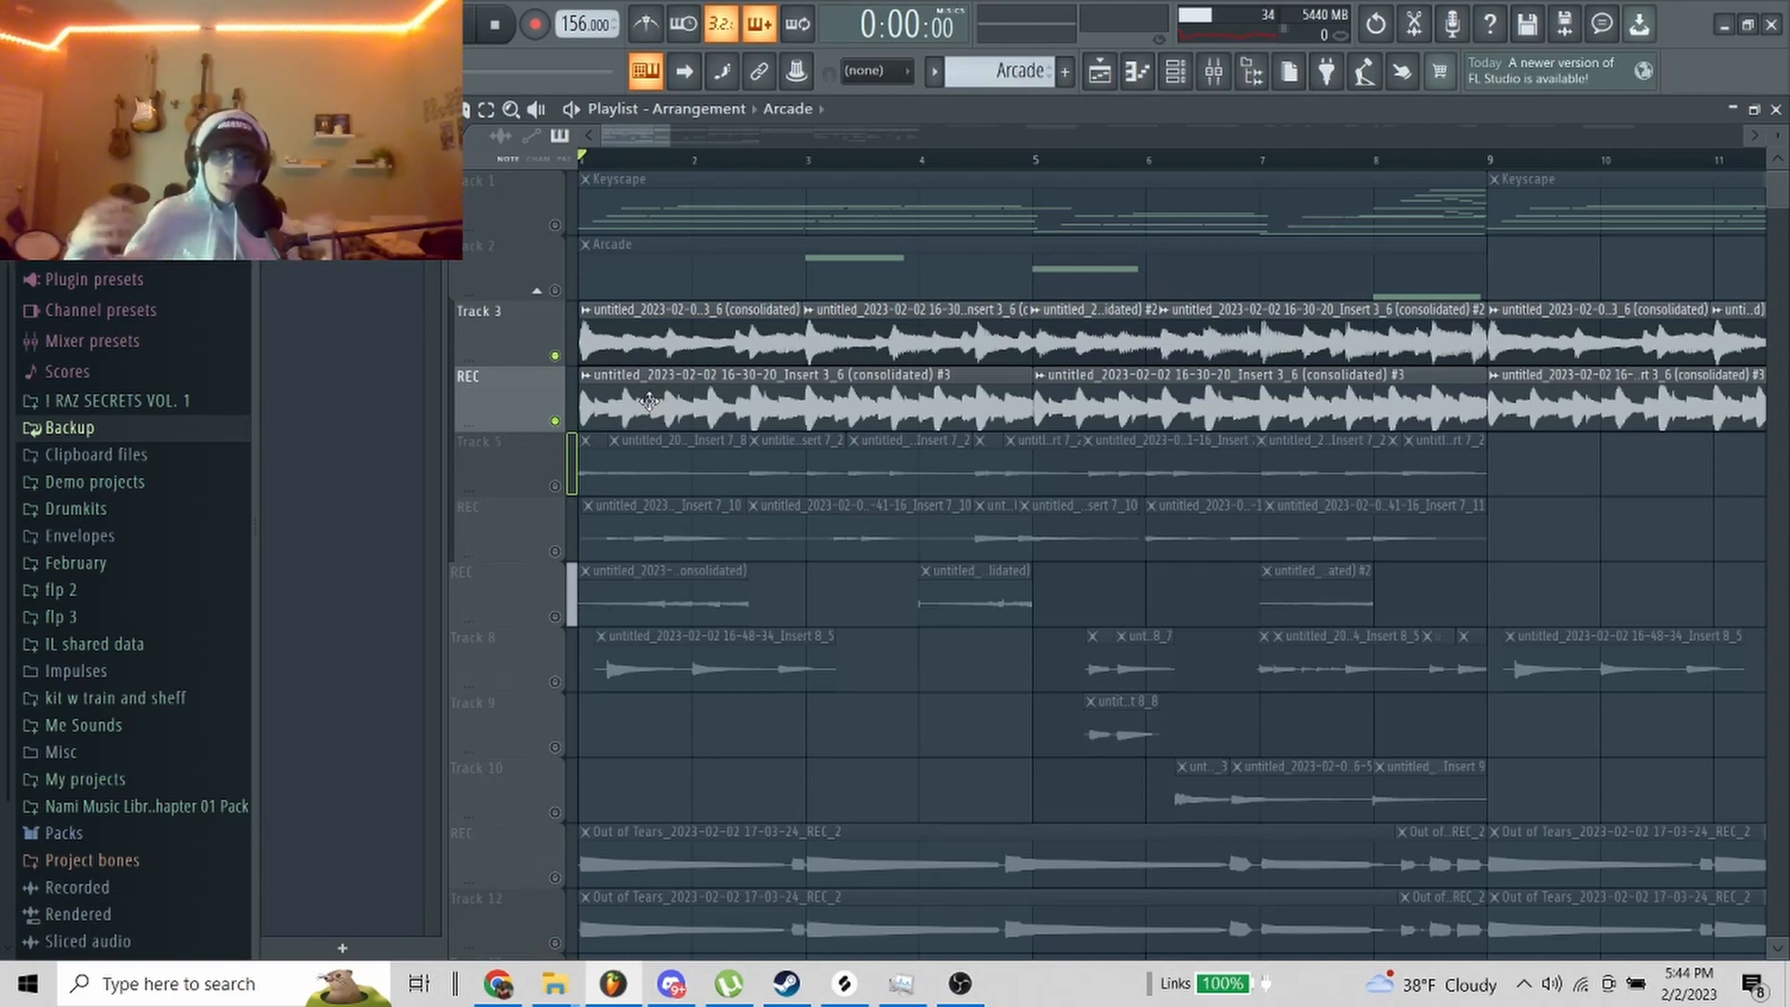
key(shift+m)
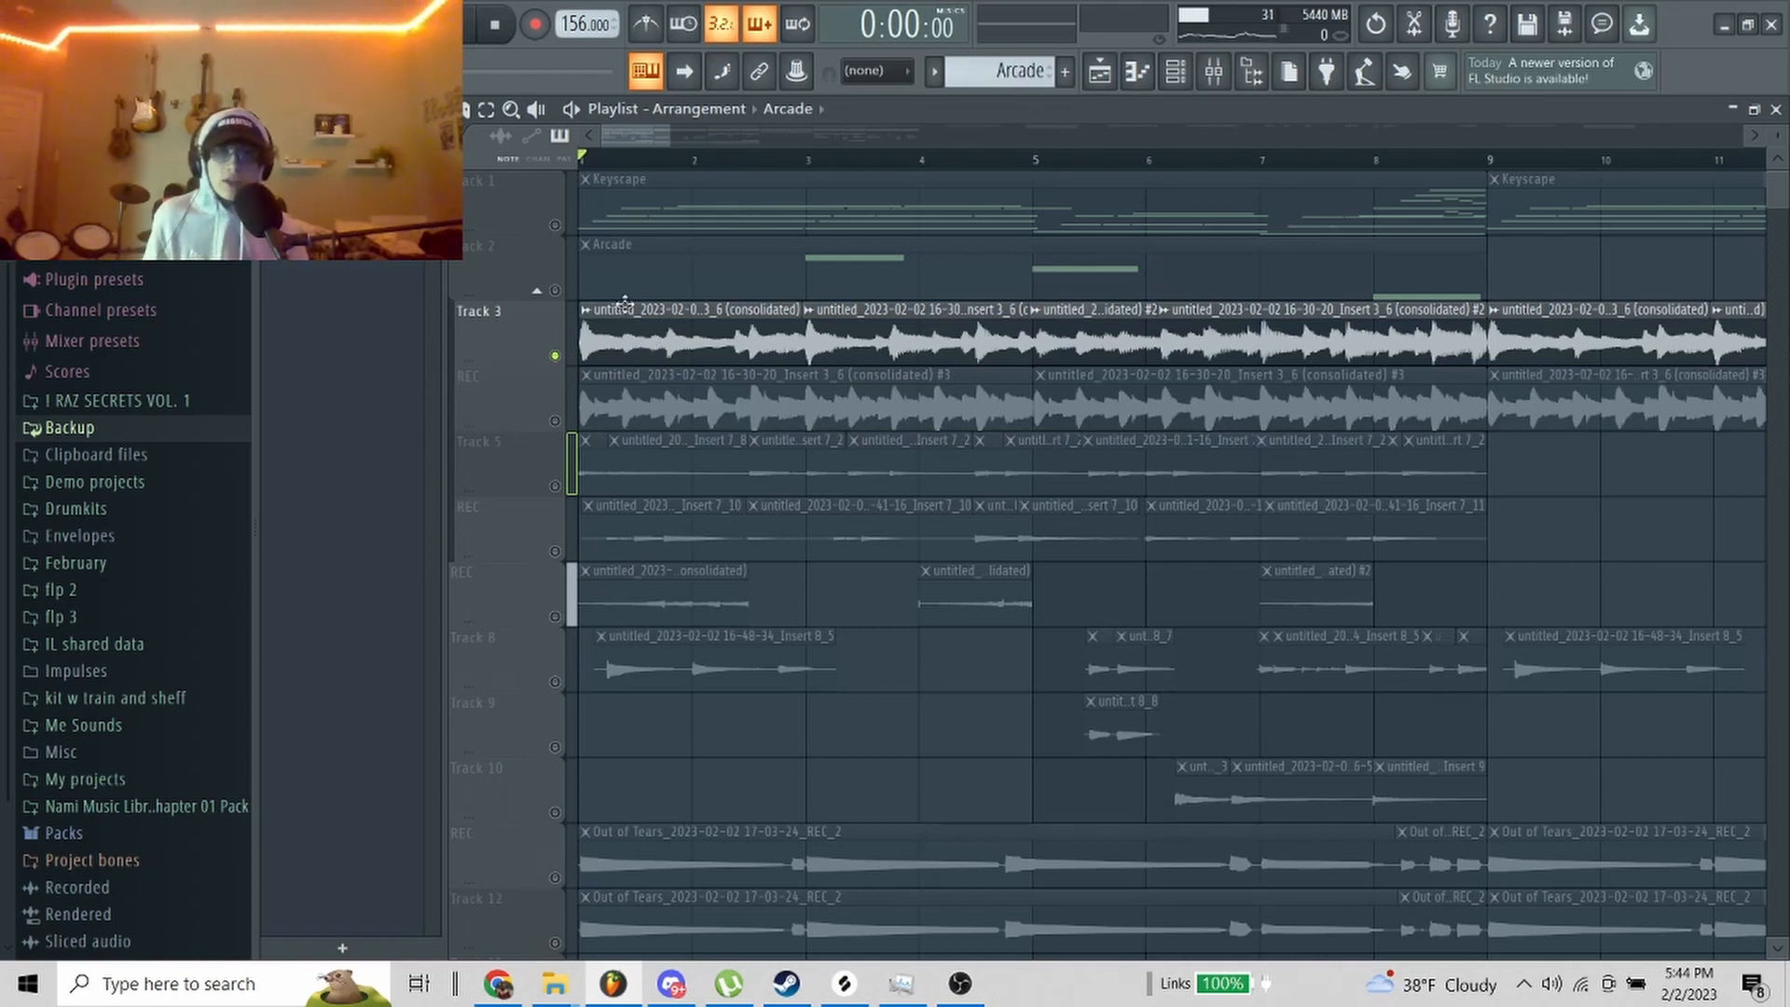
Step: Unmute Track 1 and play Track 3 with it, adding Track 2 during playback
click(554, 225)
key(space)
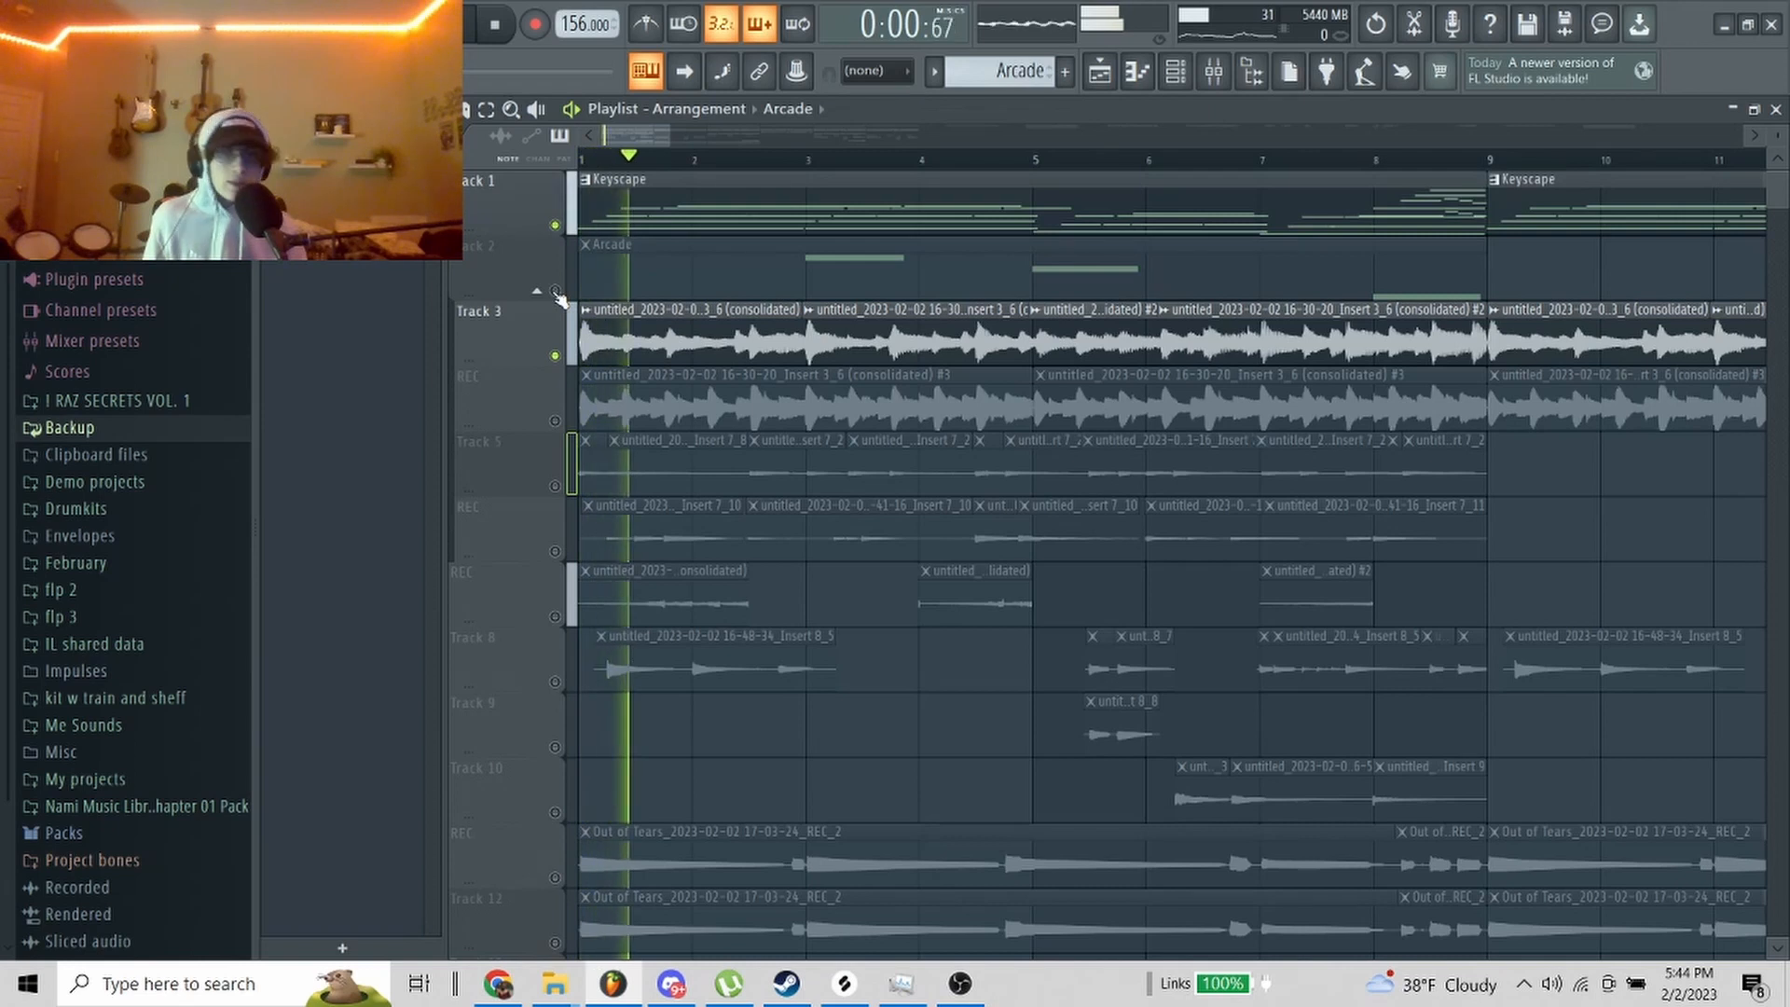
click(555, 289)
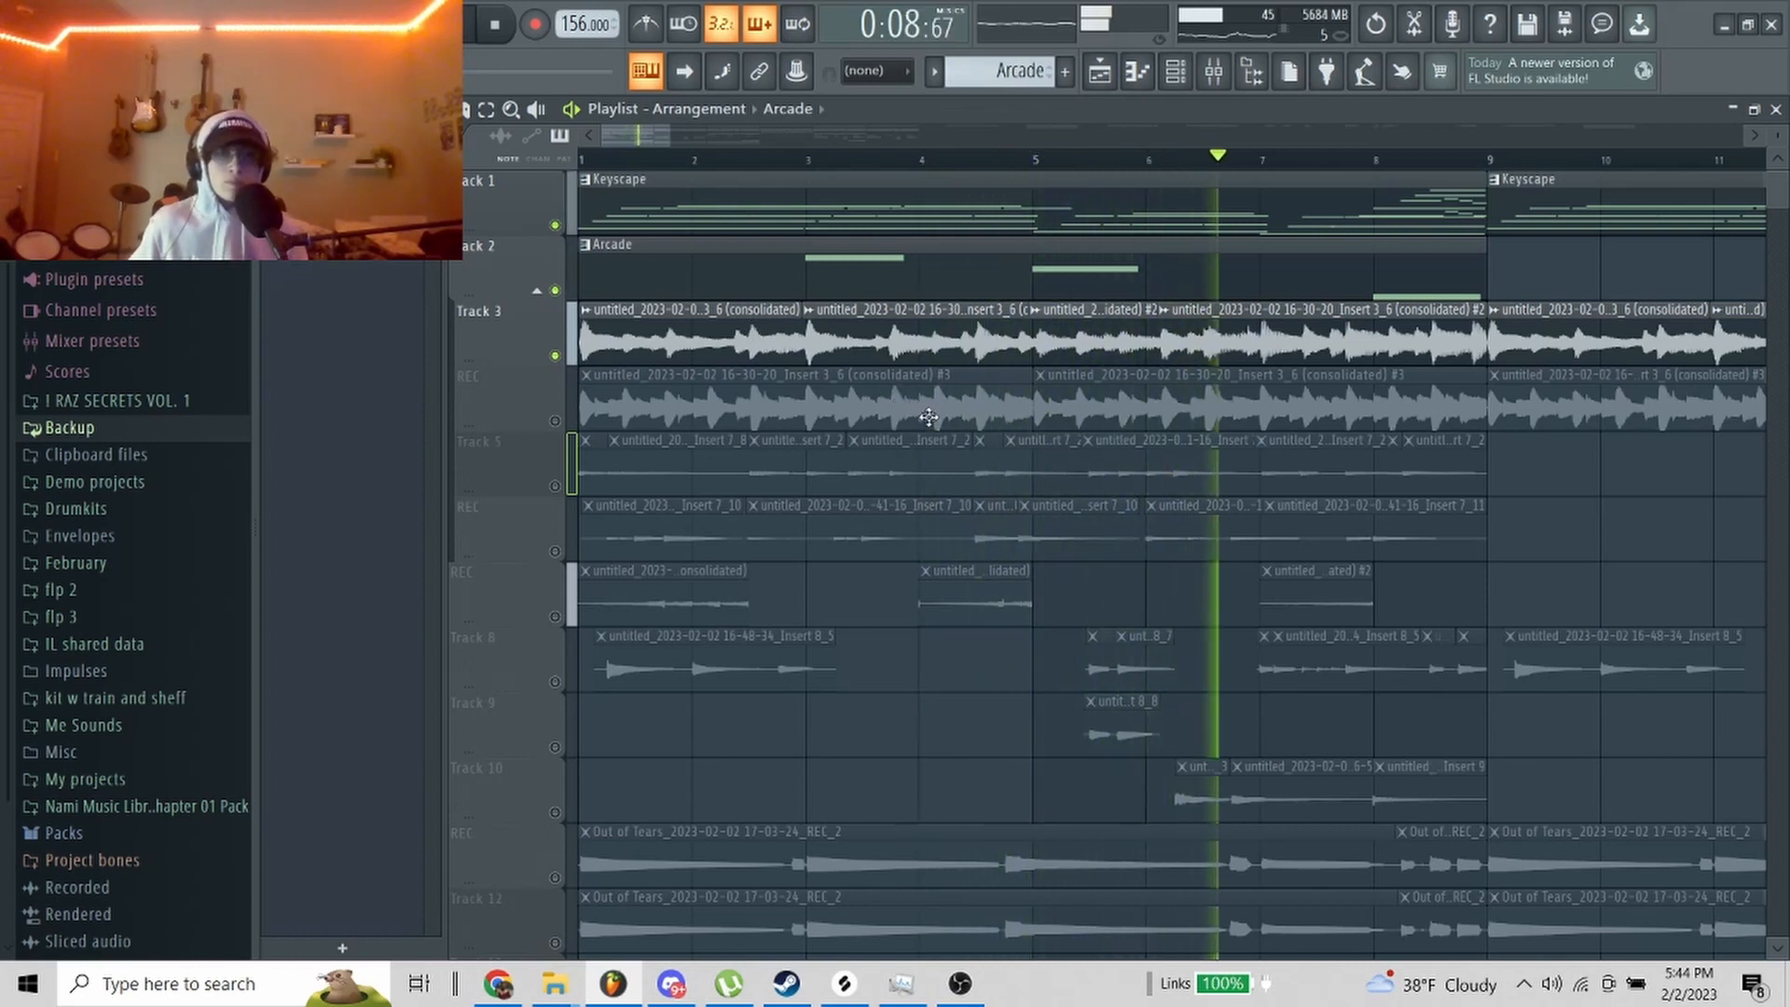
key(space)
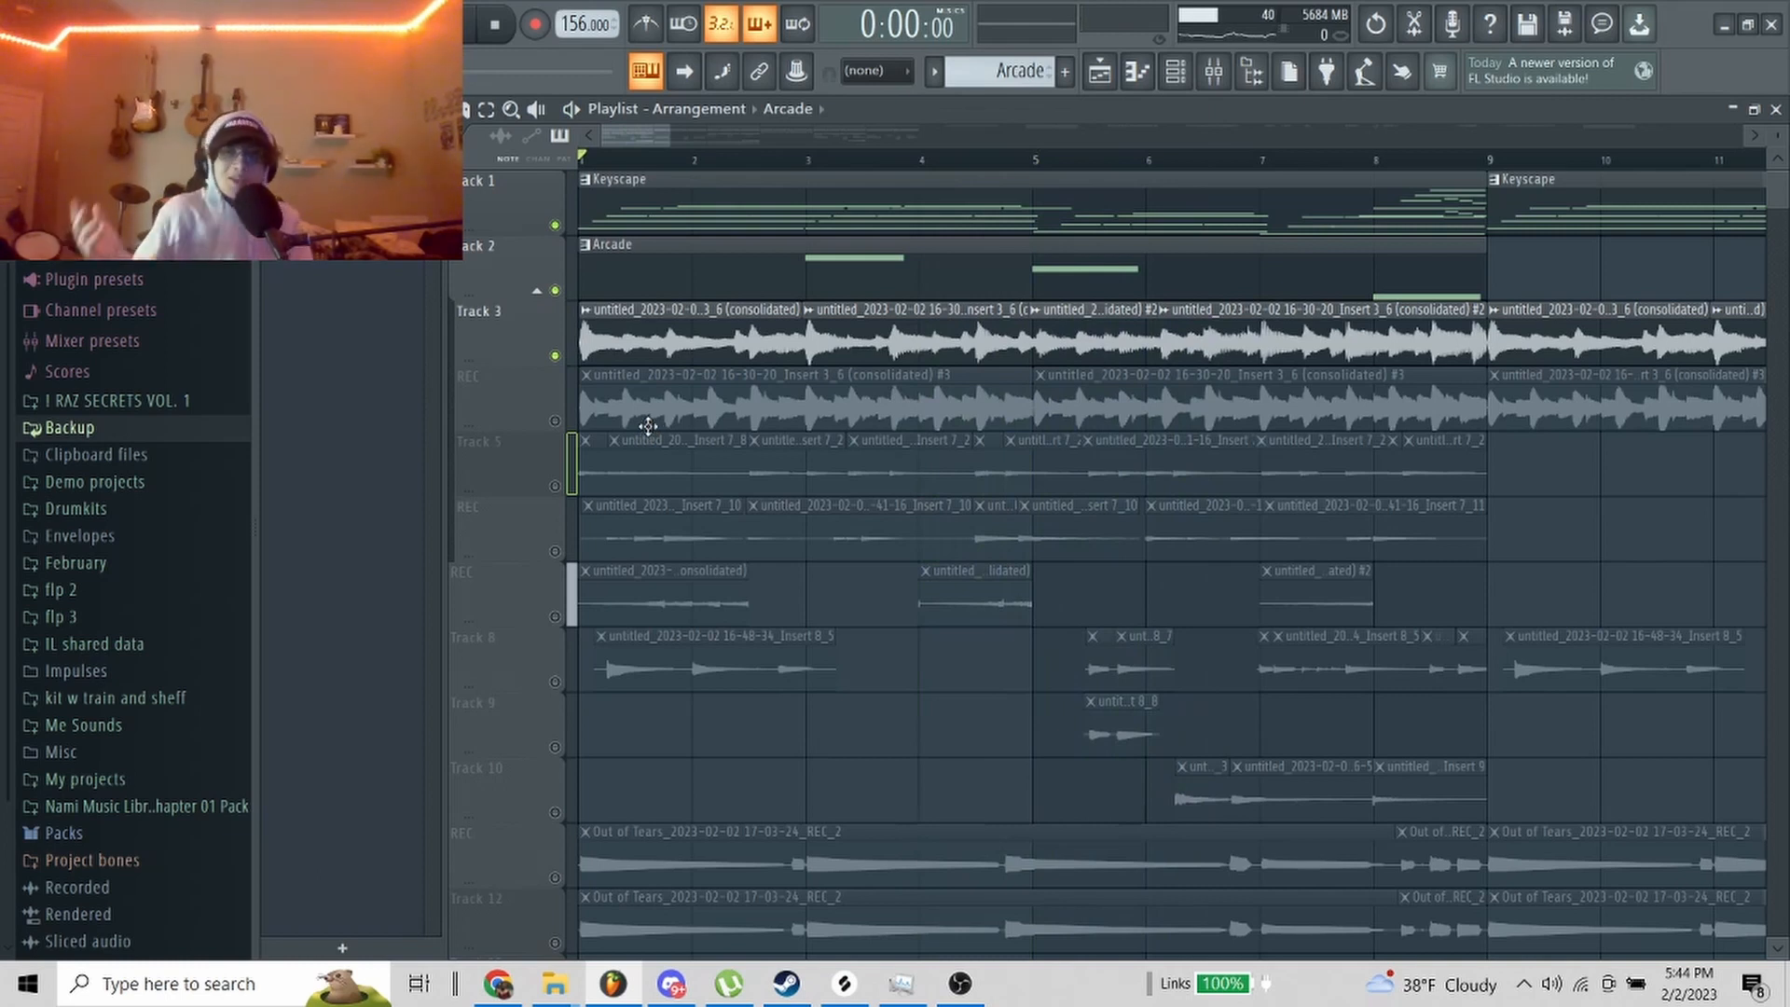
Step: Solo the REC track below Track 3 and play it, unmuting Tracks 3, 2 and 1 during playback
right_click(556, 421)
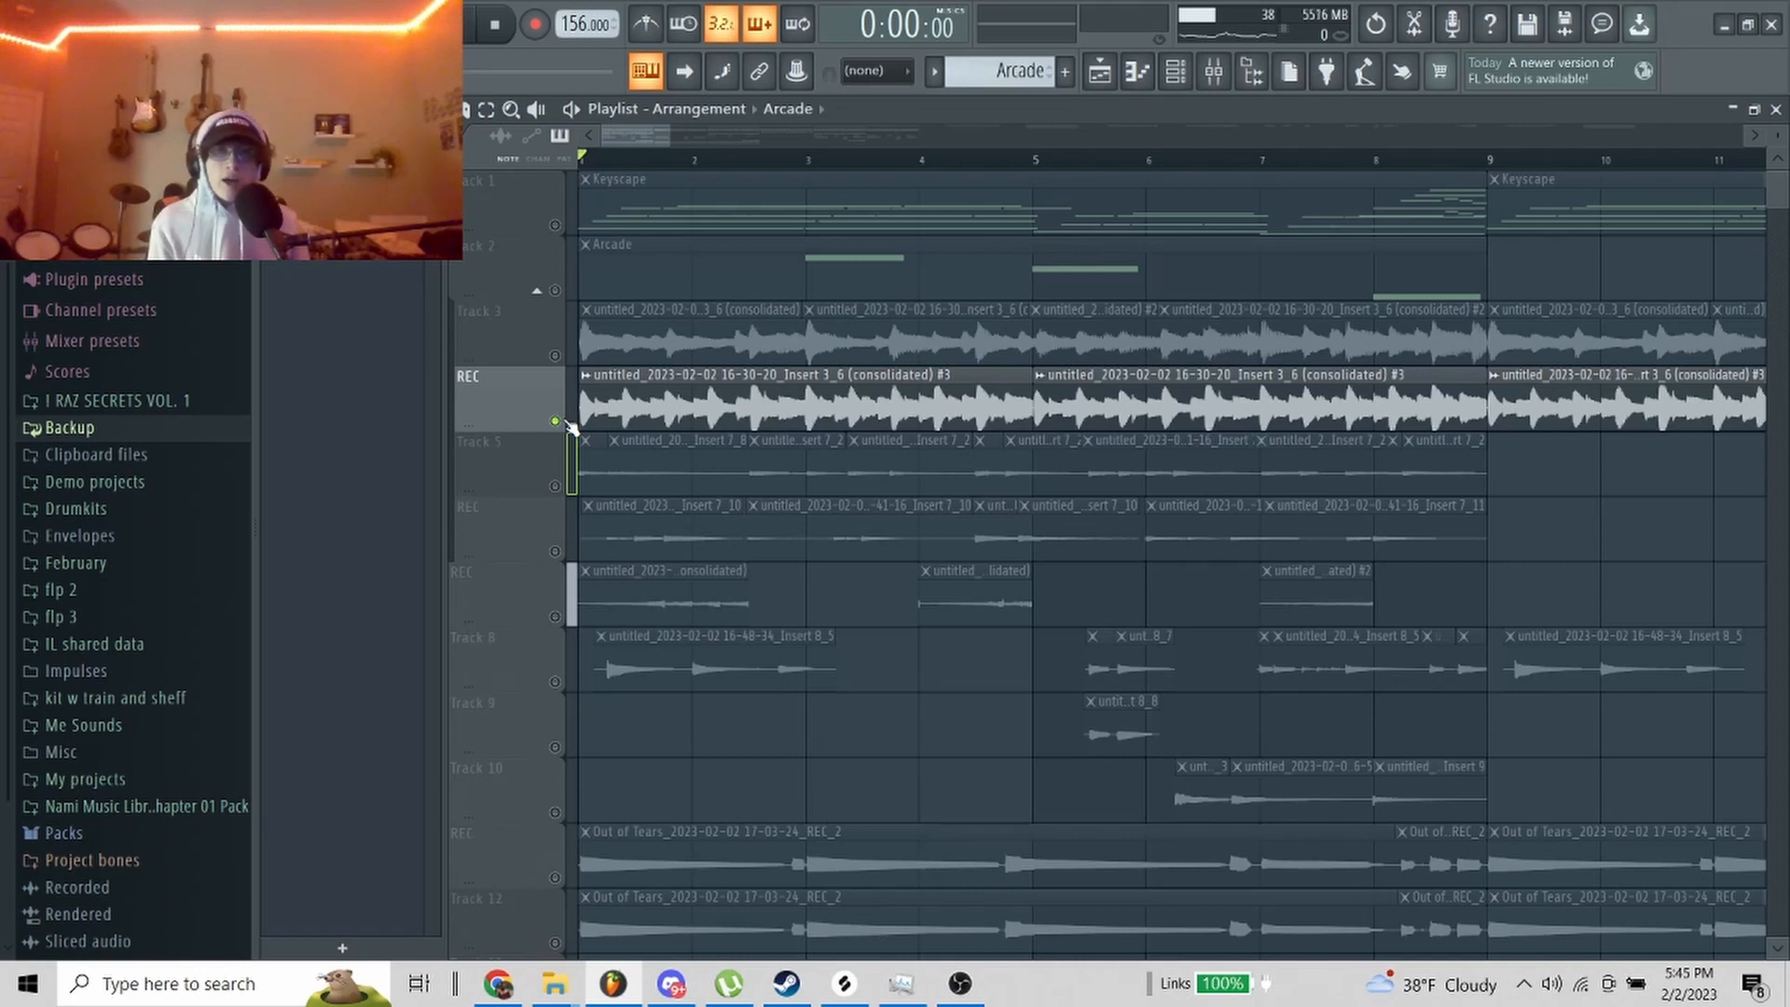
key(space)
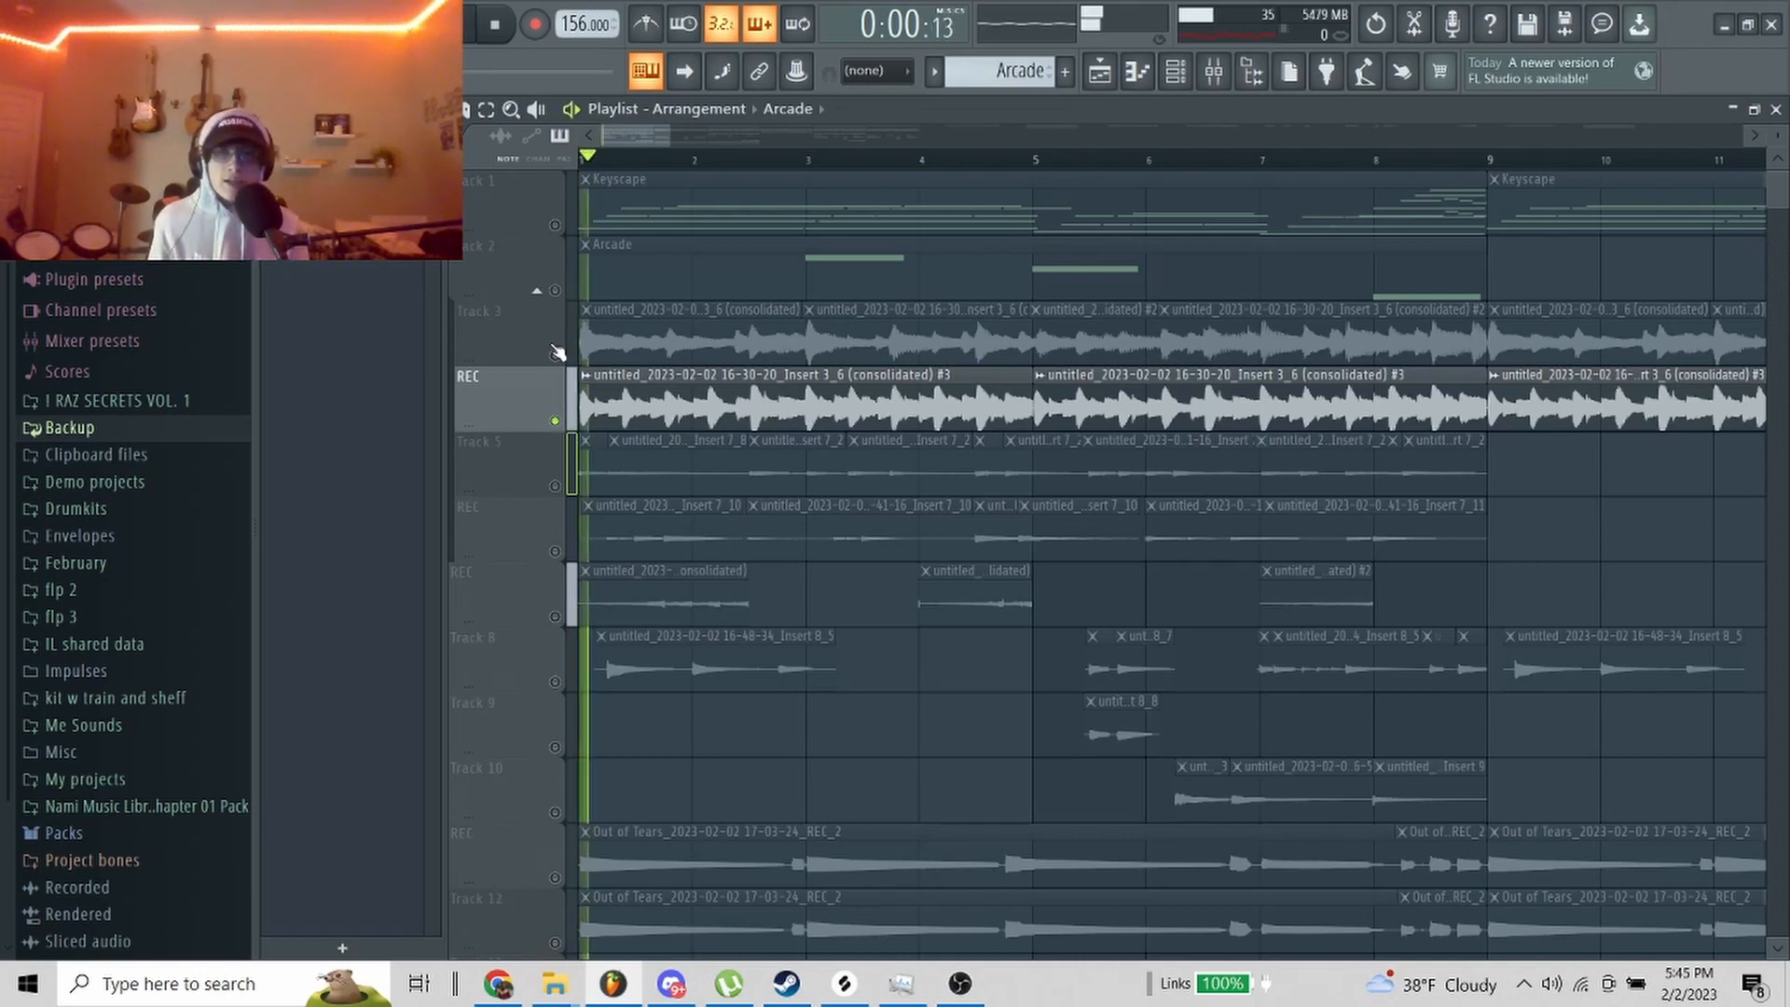
click(555, 355)
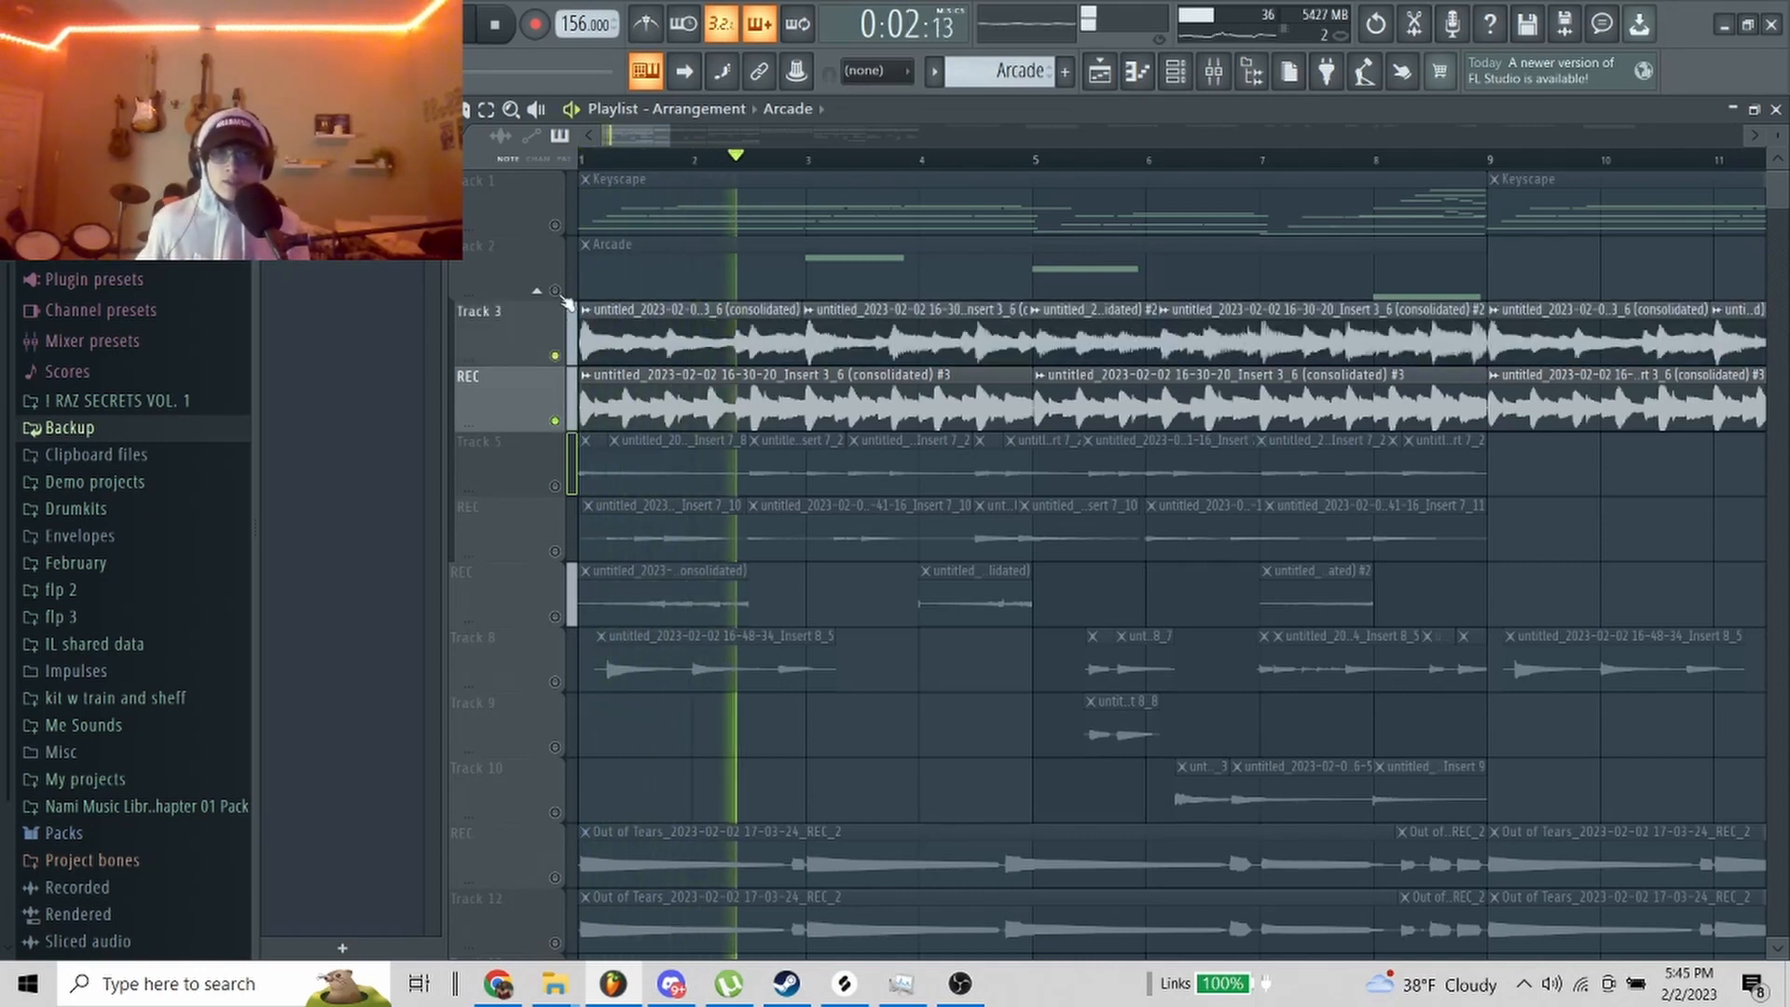
click(555, 290)
click(555, 225)
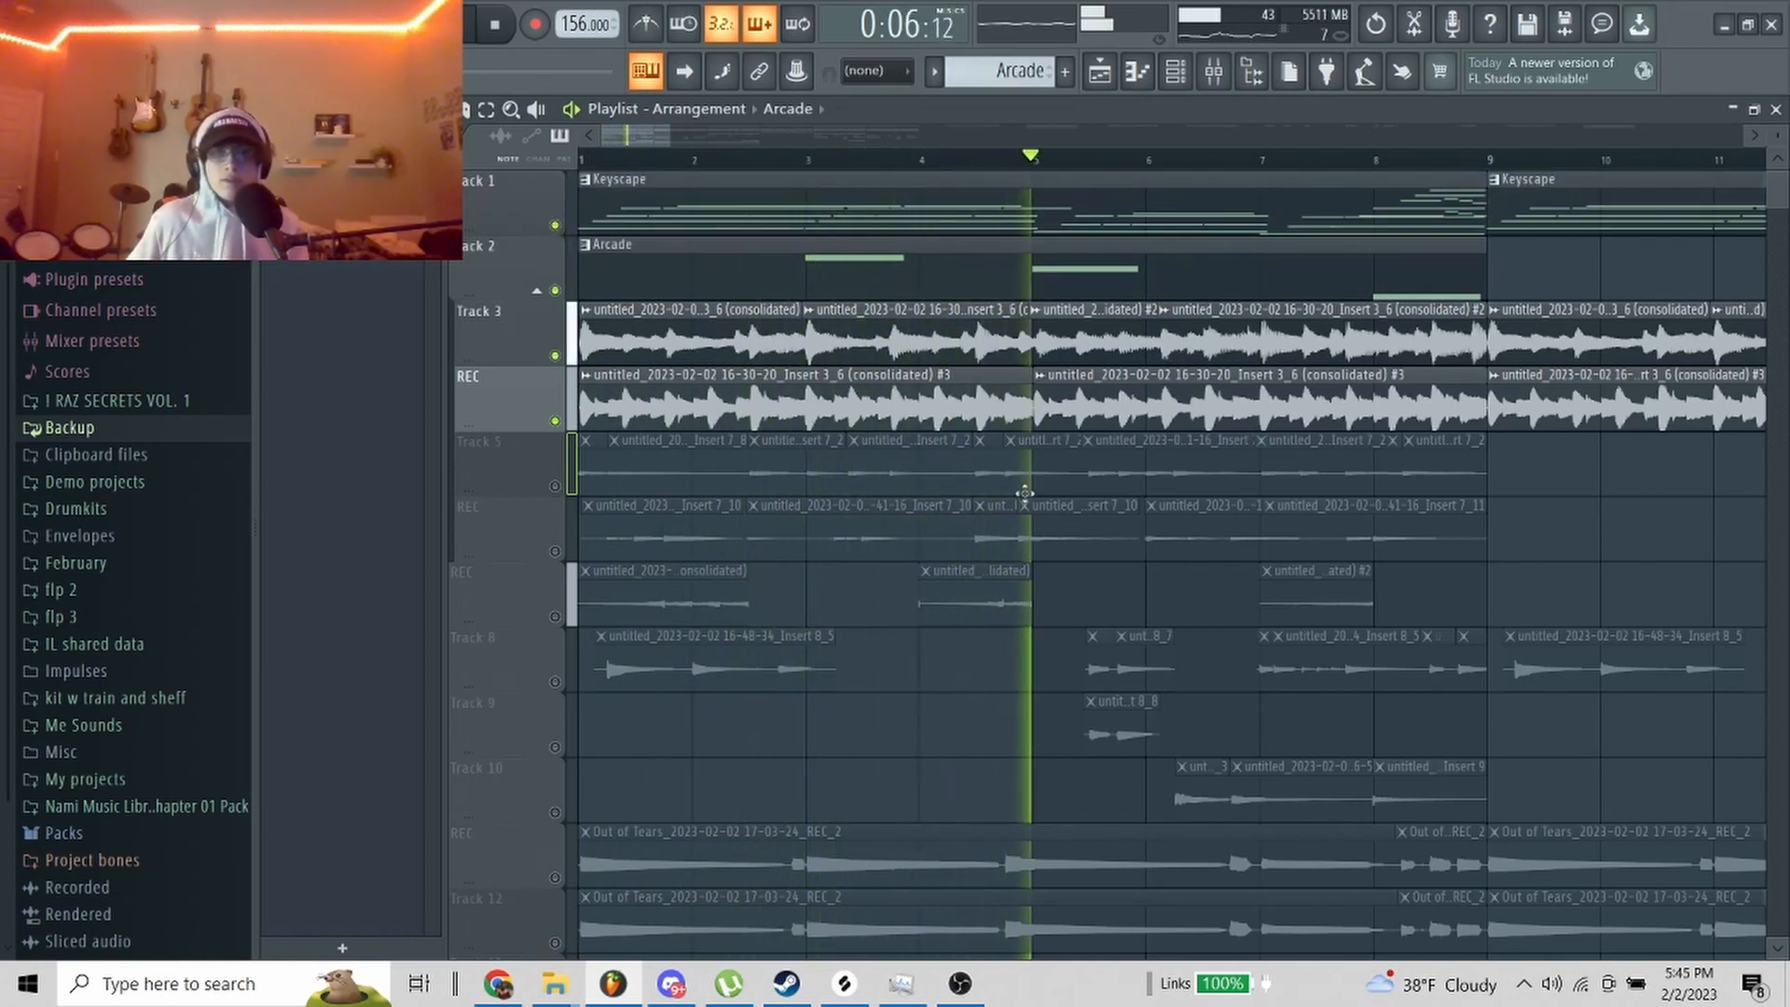
Step: Play the first four tracks together to the end of bar 8 and stop playback
scroll(1022, 487, down, 1)
scroll(921, 480, down, 2)
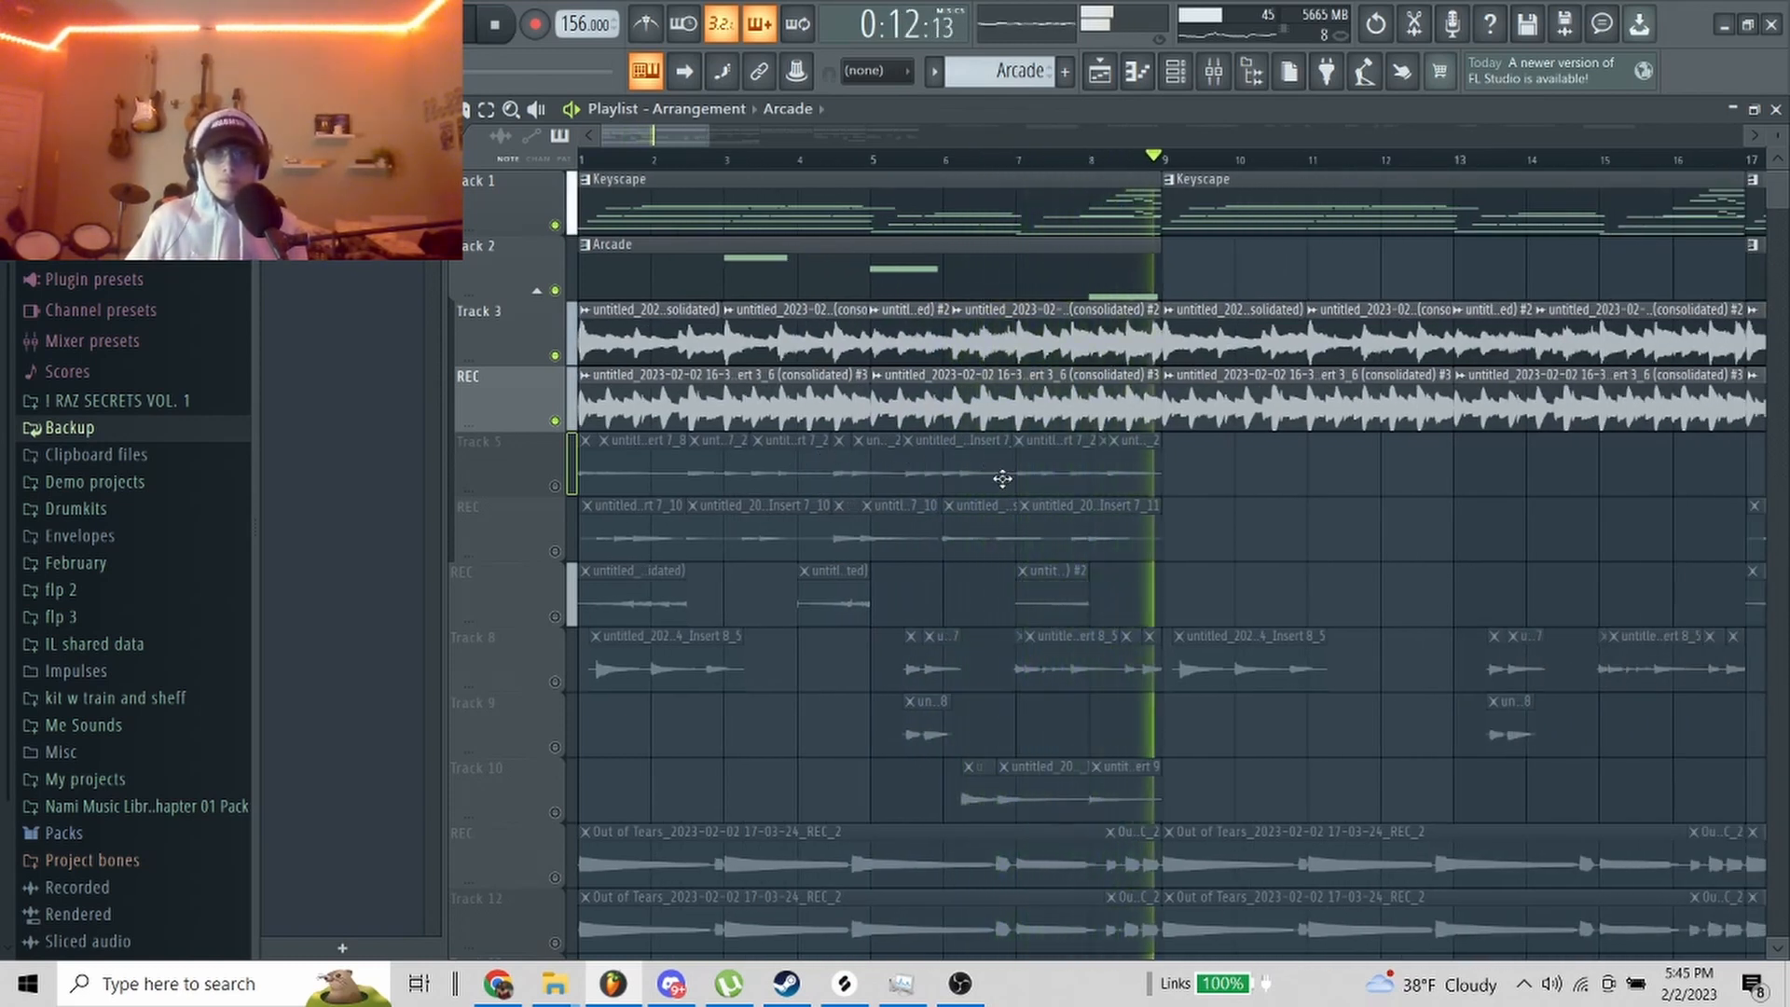
key(space)
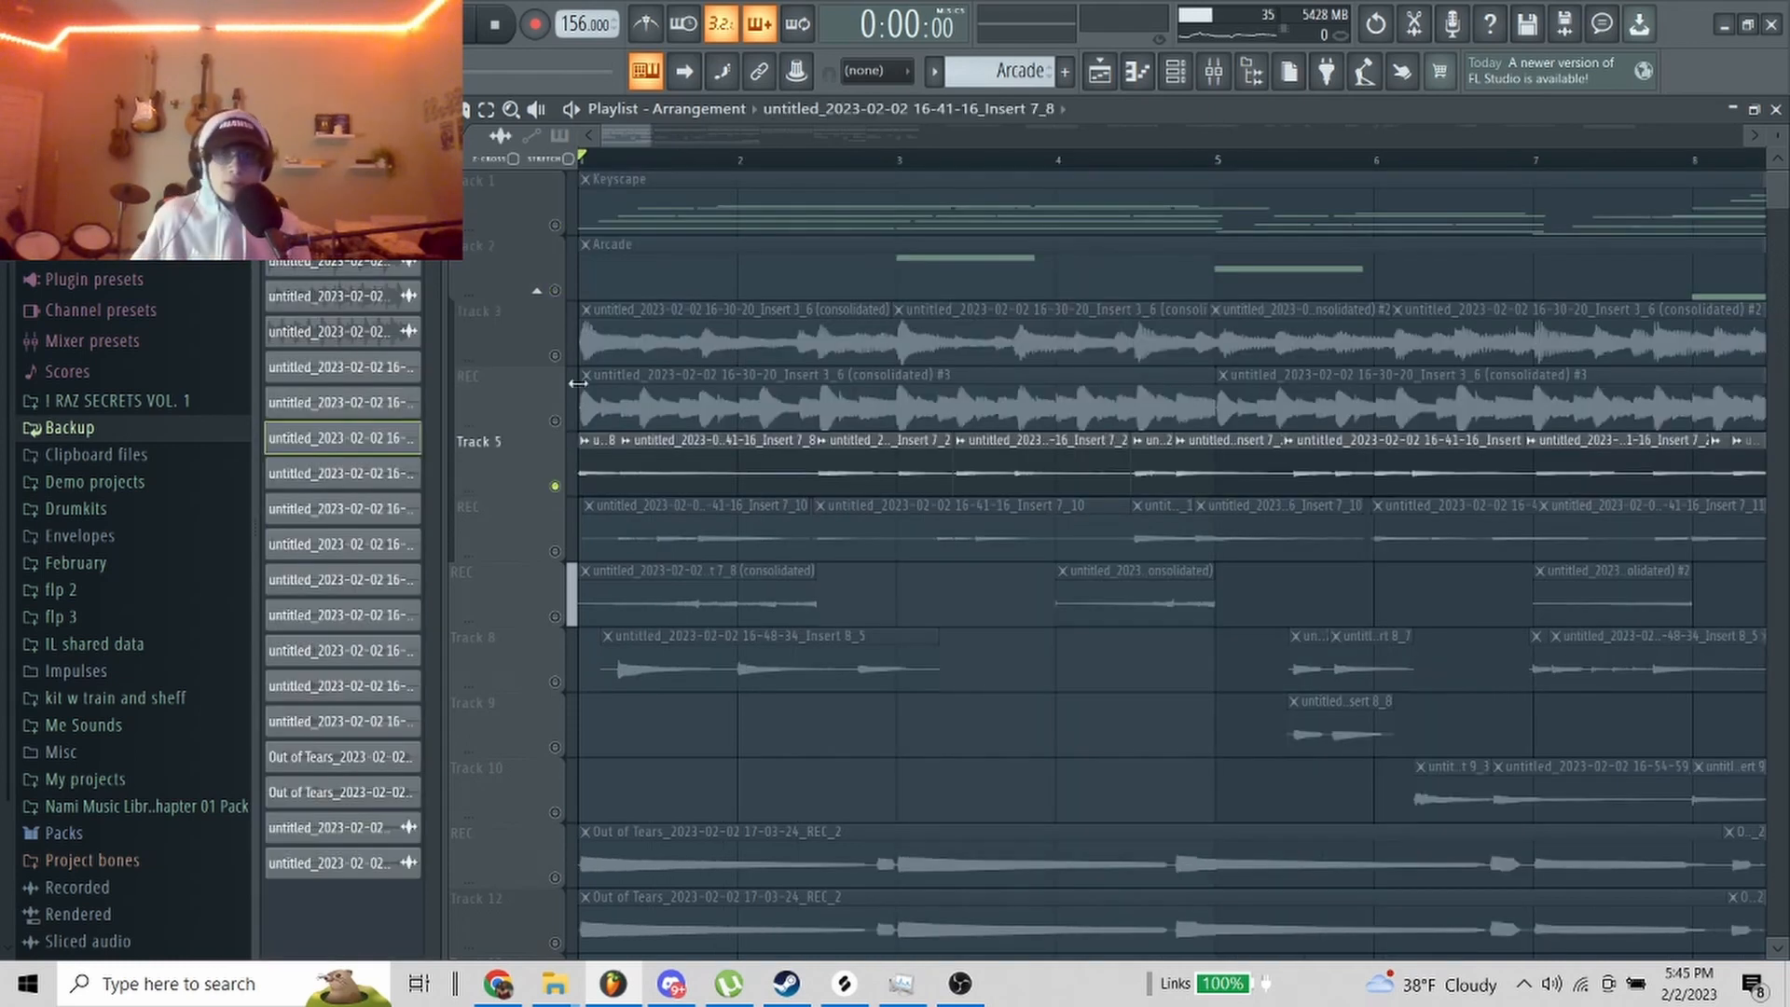
Step: Play Track 5 in solo from bar 1 through bar 8 and stop playback
key(space)
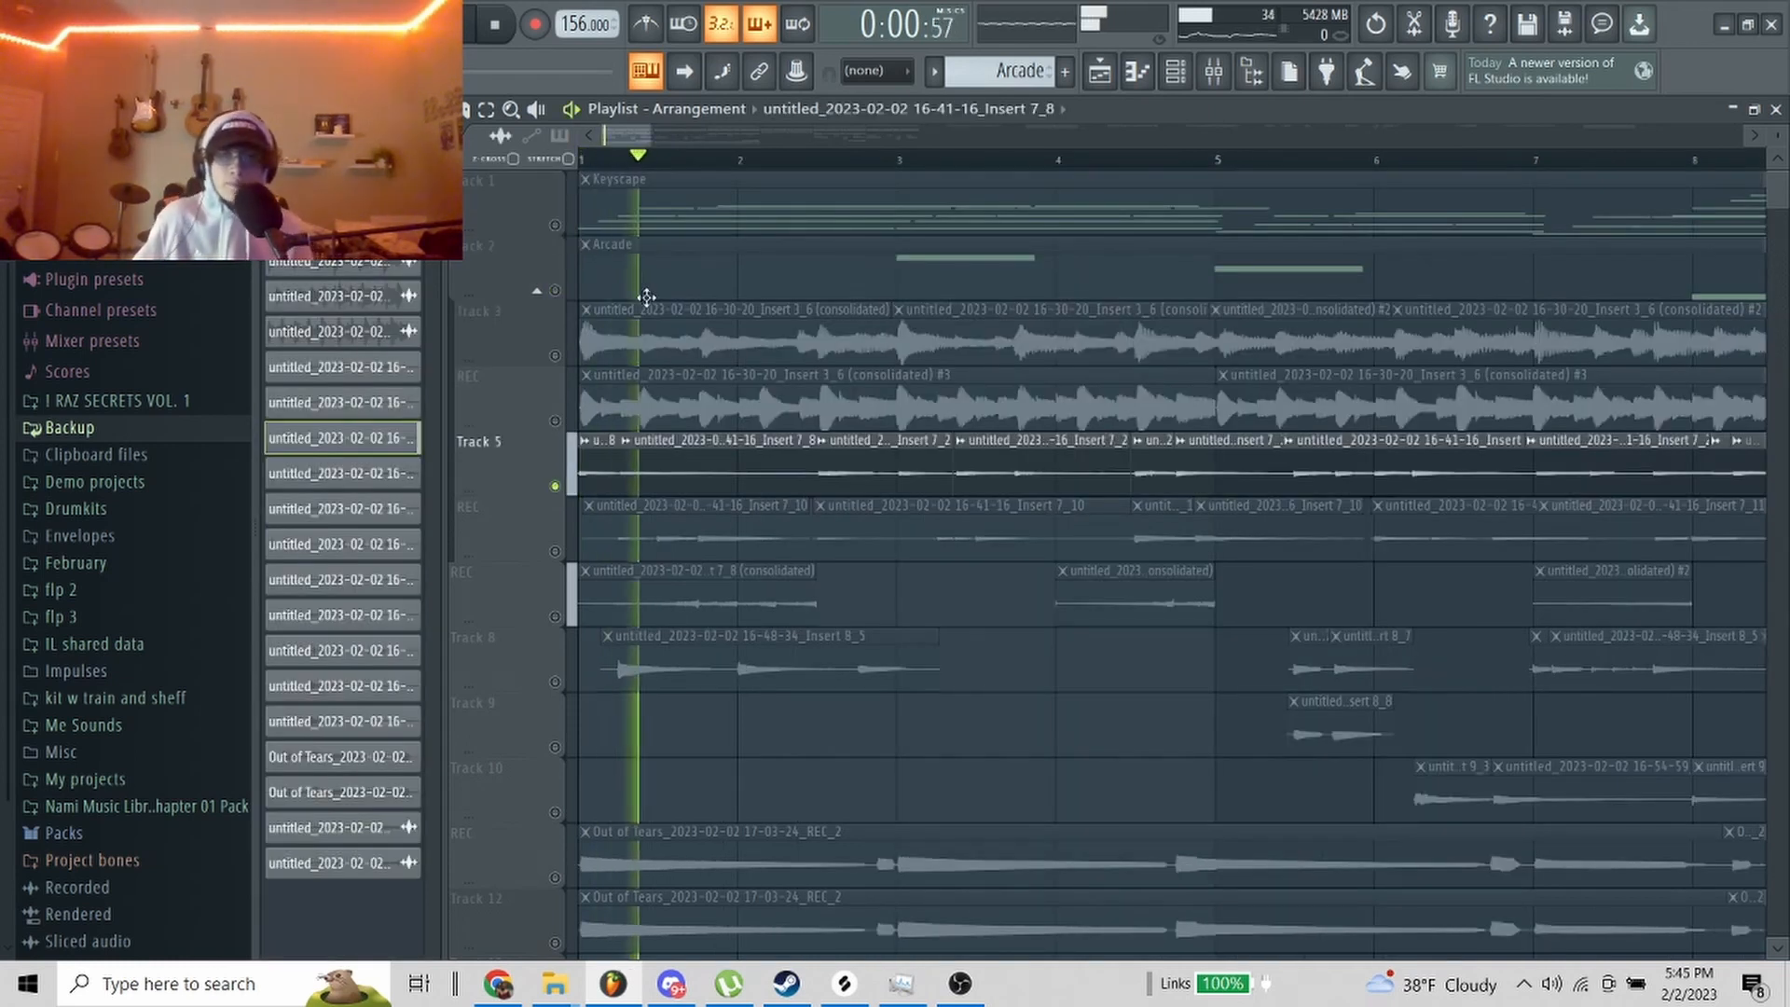
scroll(646, 296, down, 1)
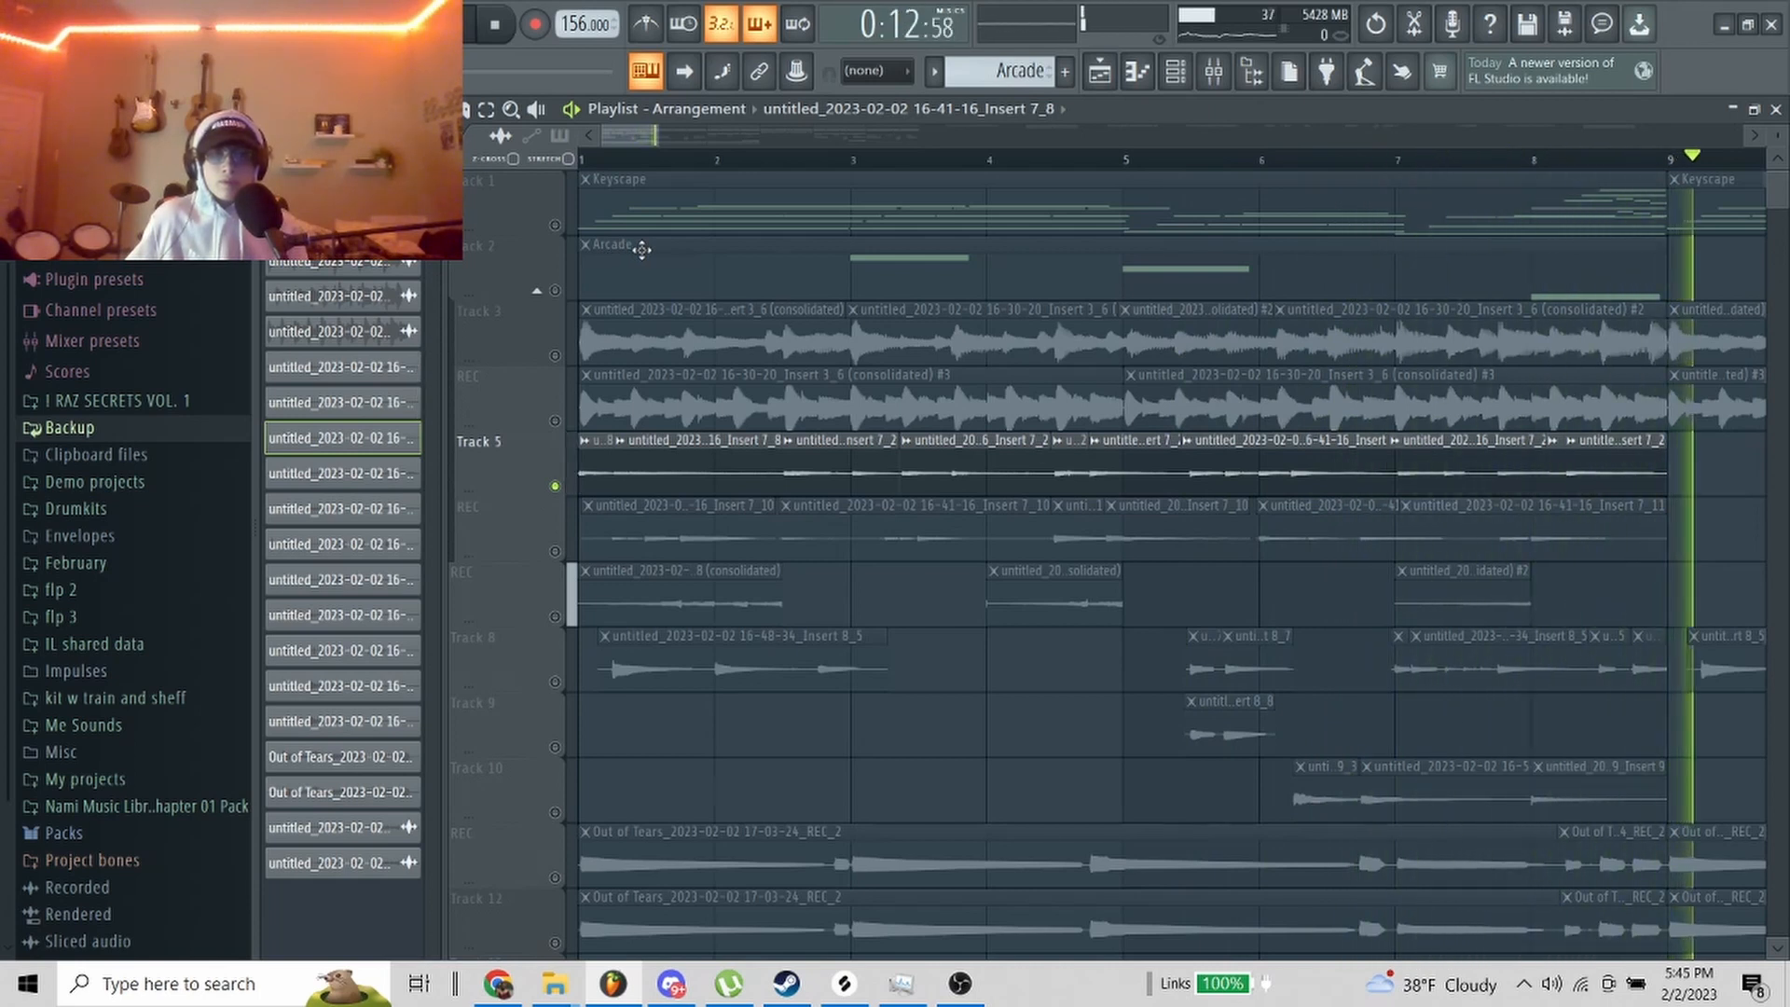
scroll(641, 252, down, 3)
key(space)
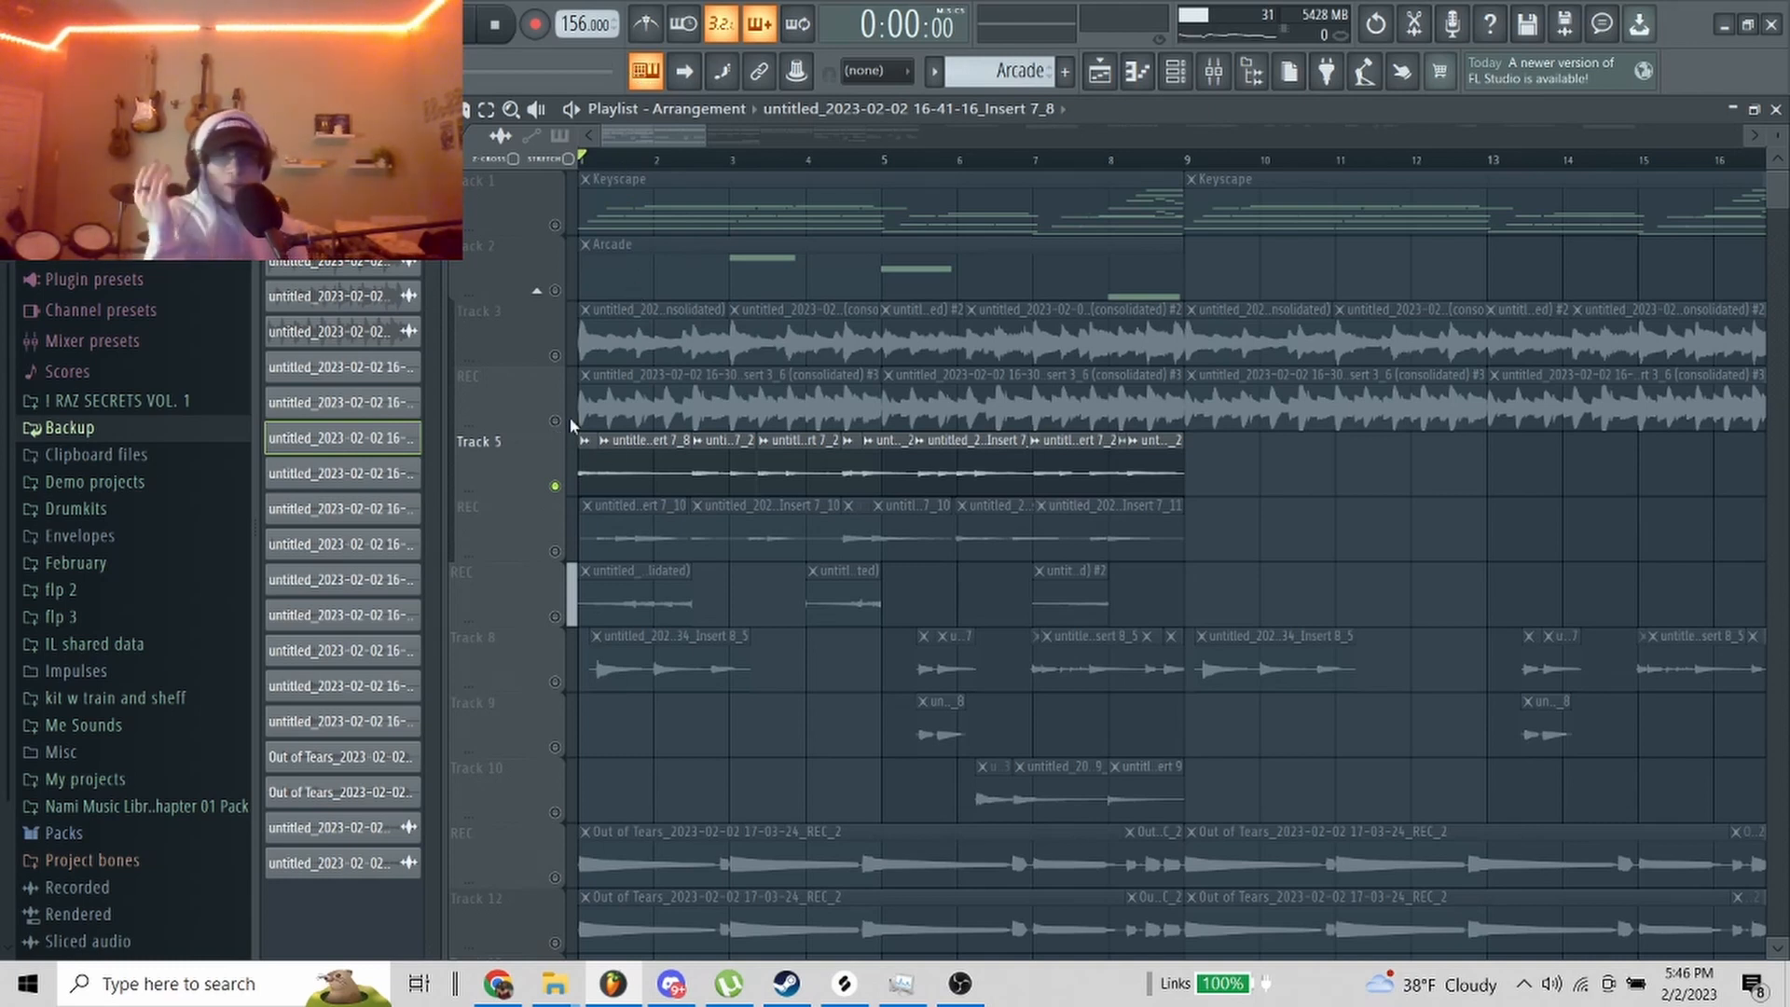
Step: Unmute Tracks 1 to 3 and the REC tracks above and below Track 5, and play them all together past bar 8
drag(570, 424, 559, 227)
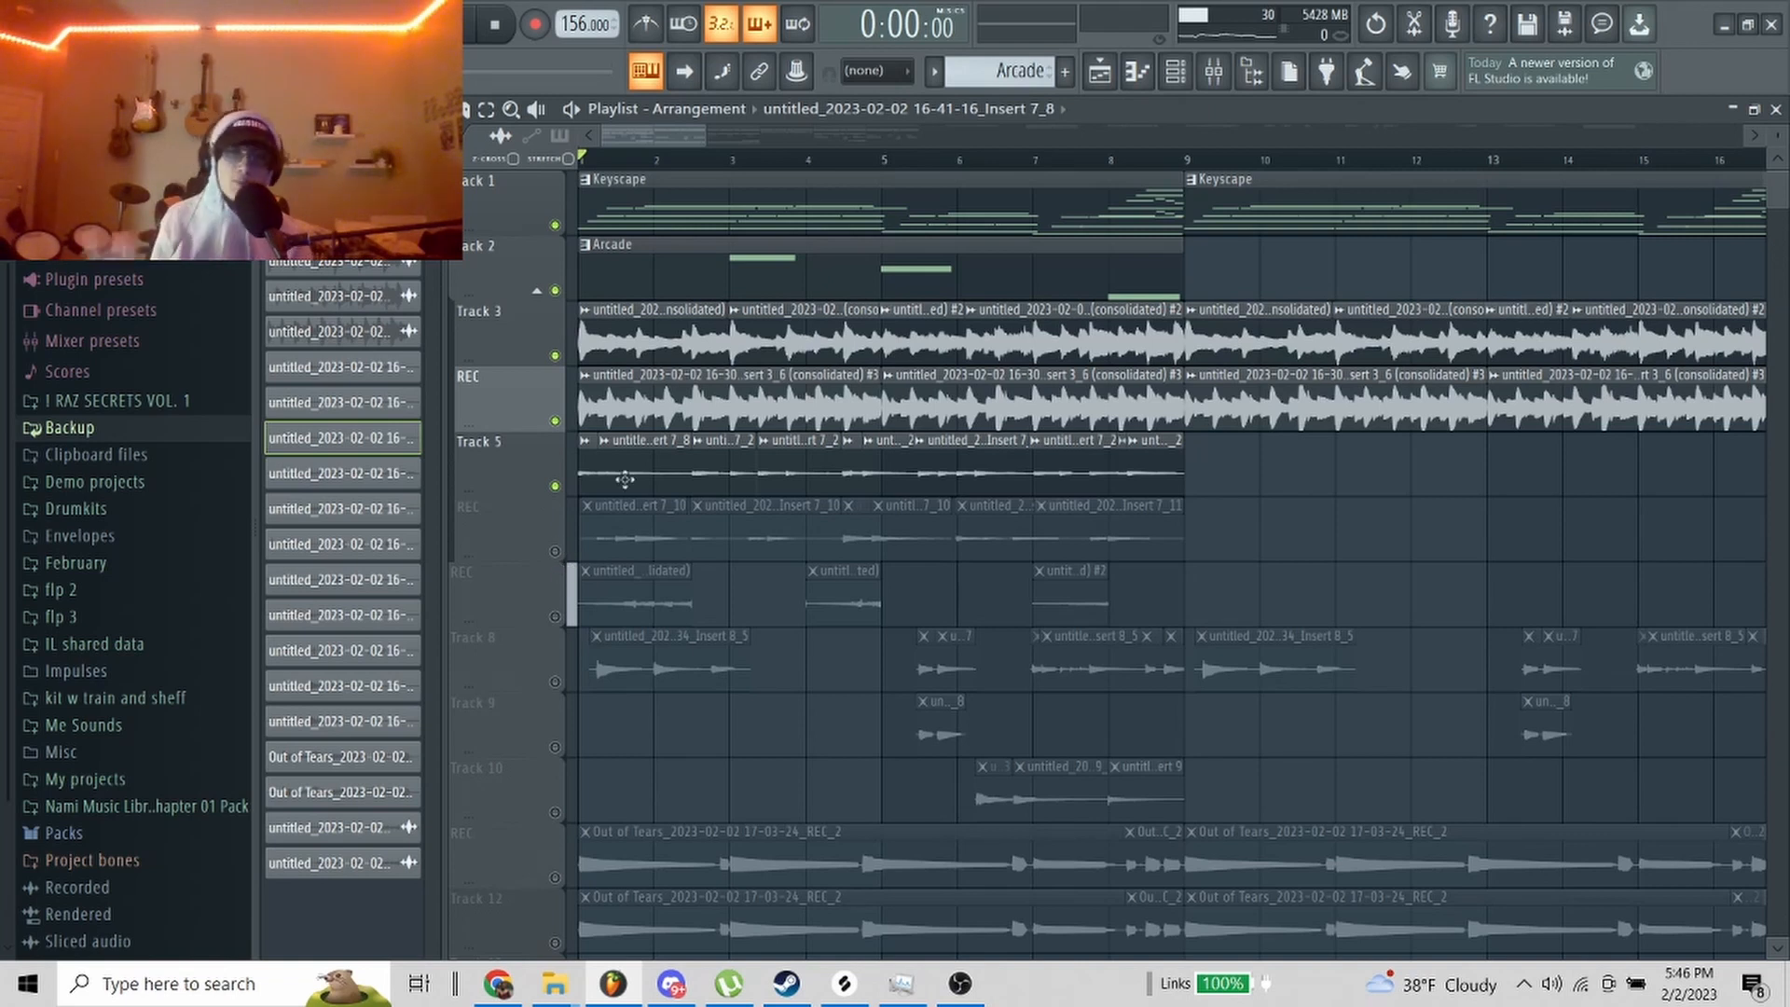
click(556, 551)
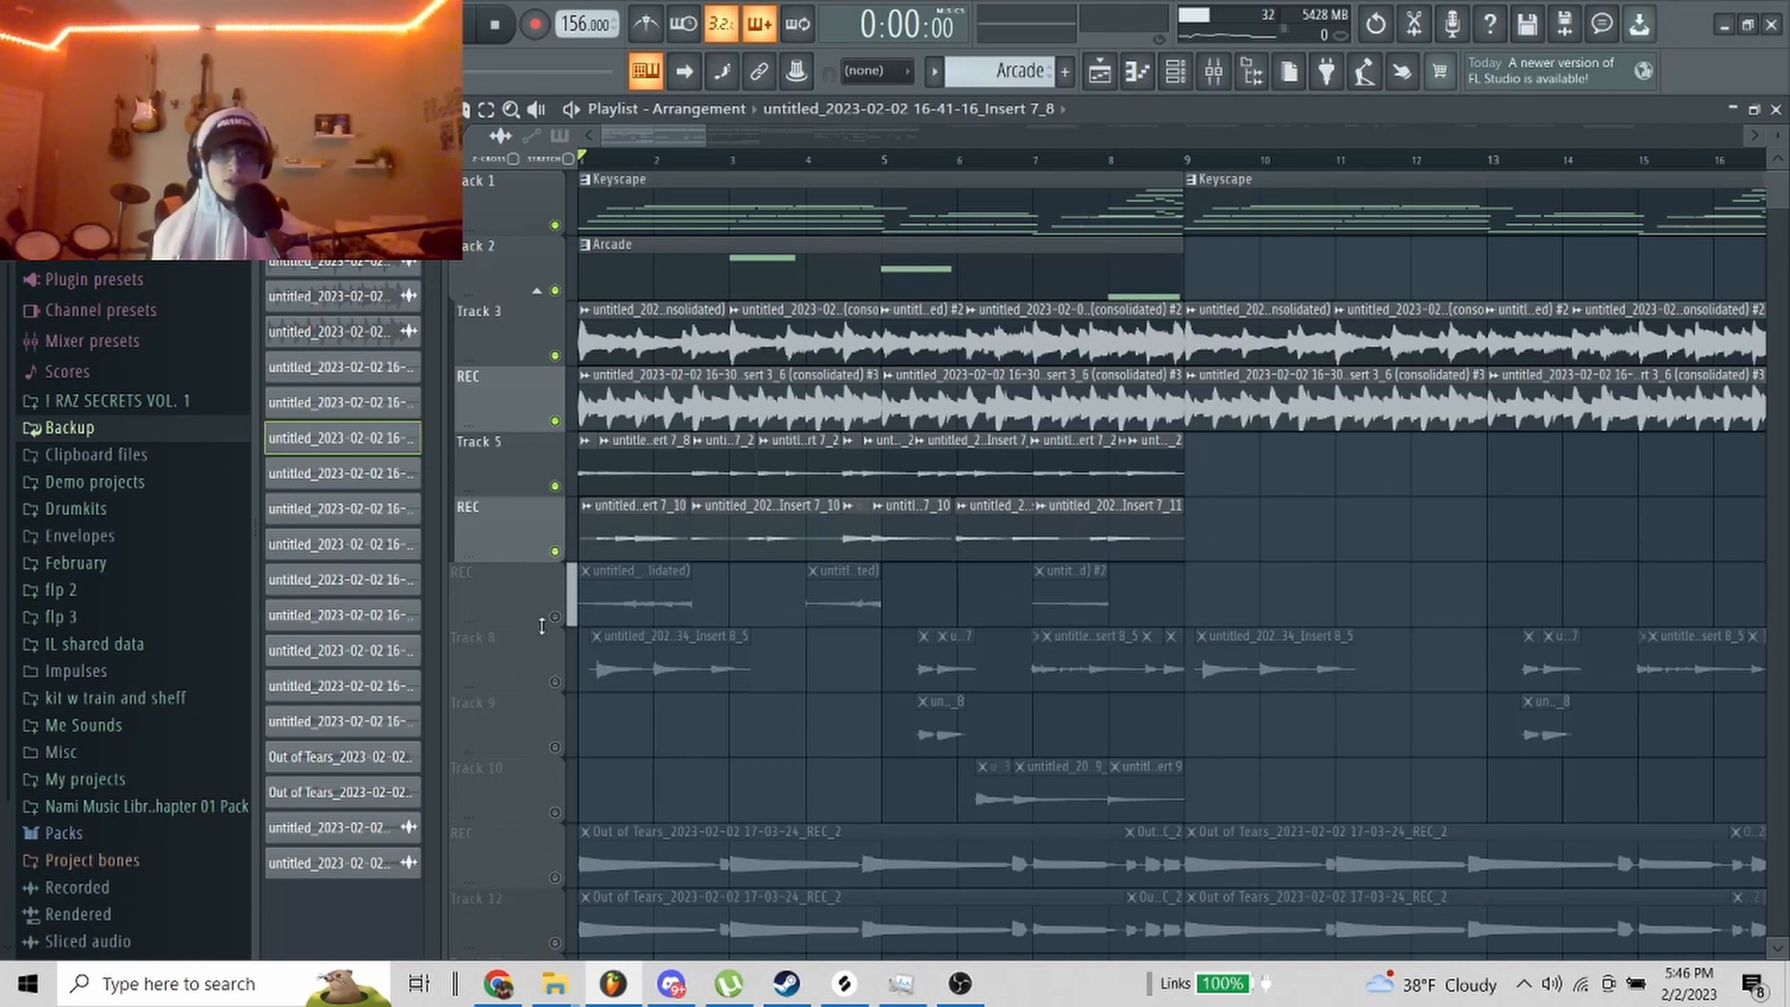
key(space)
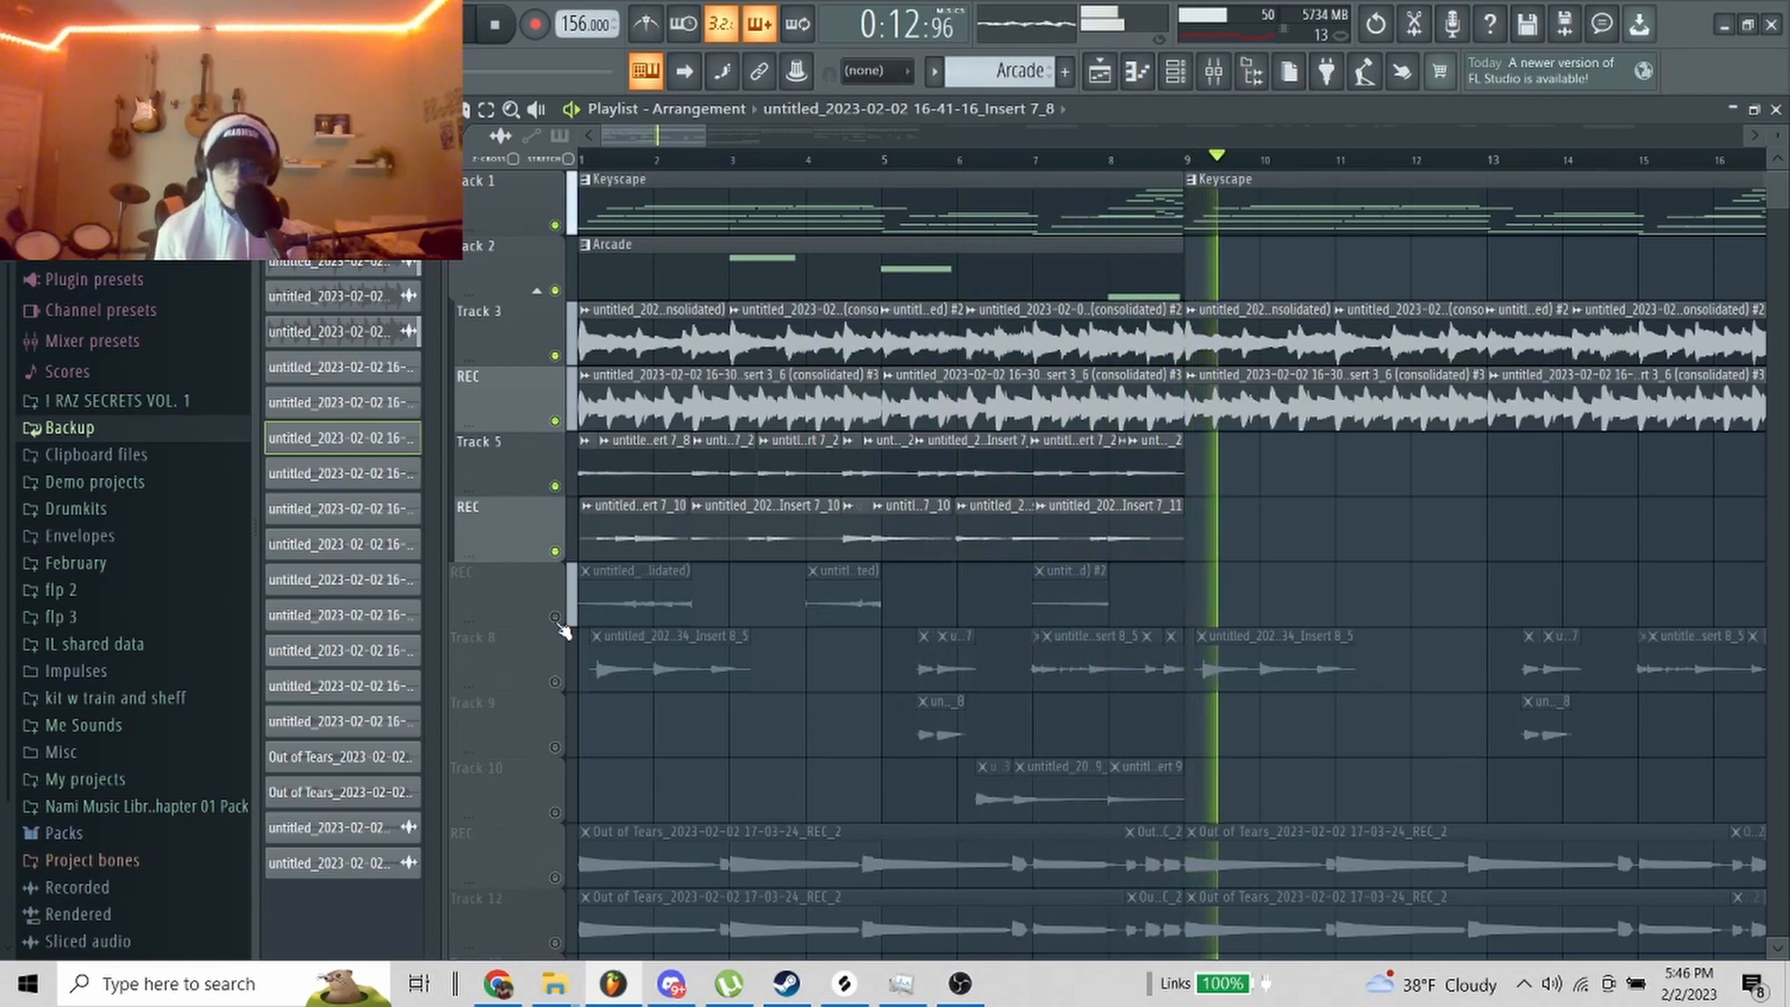
key(space)
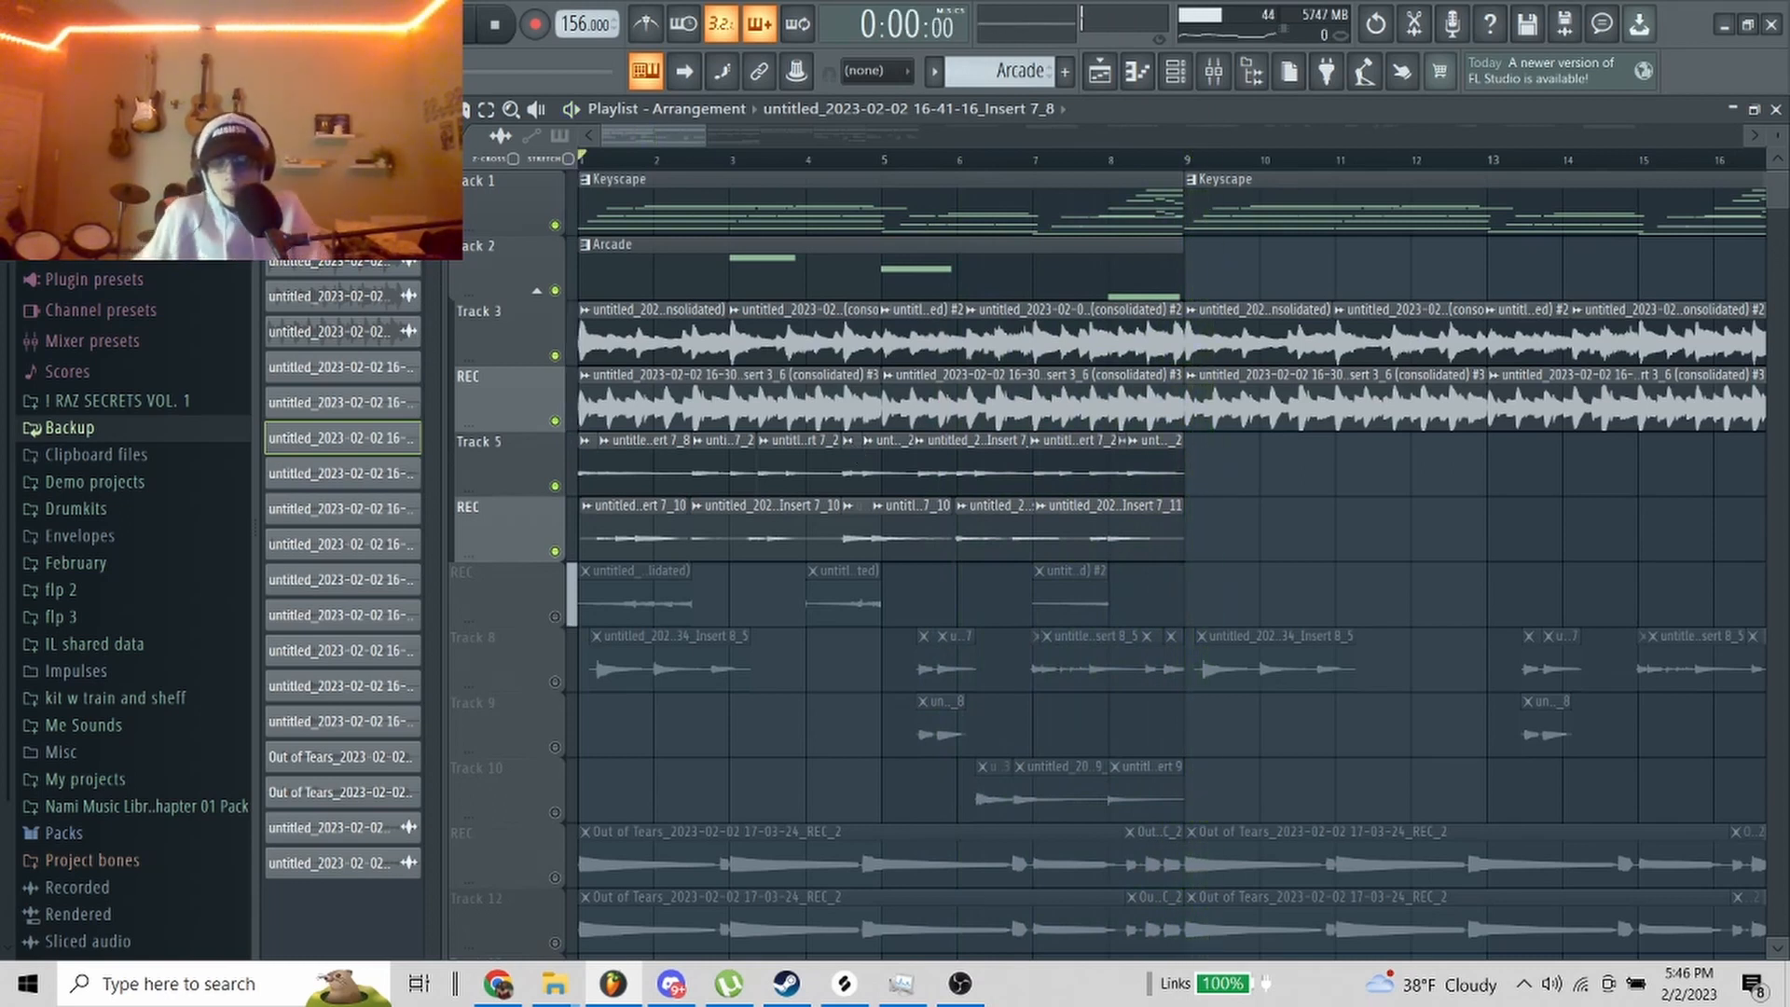
Step: Select the Track 5 clips and deselect them, then open the settings of the first consolidated clip on the second REC track below Track 5
drag(1261, 451, 580, 490)
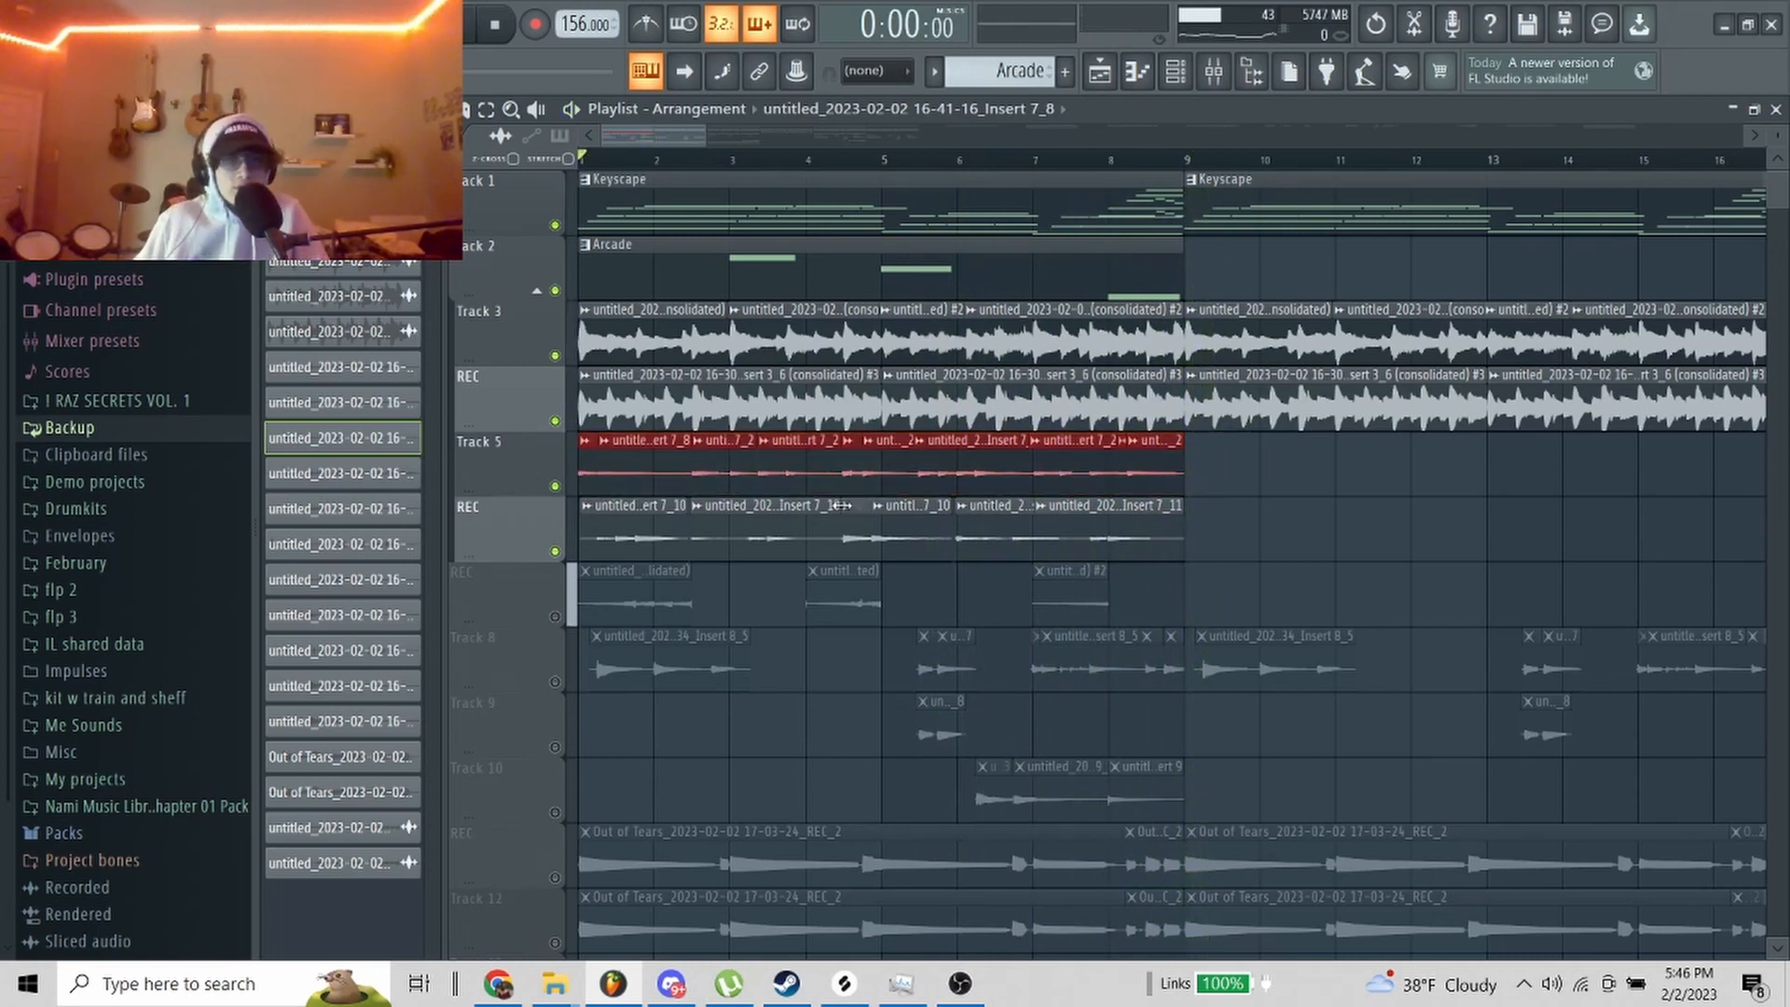
click(634, 505)
scroll(534, 669, up, 3)
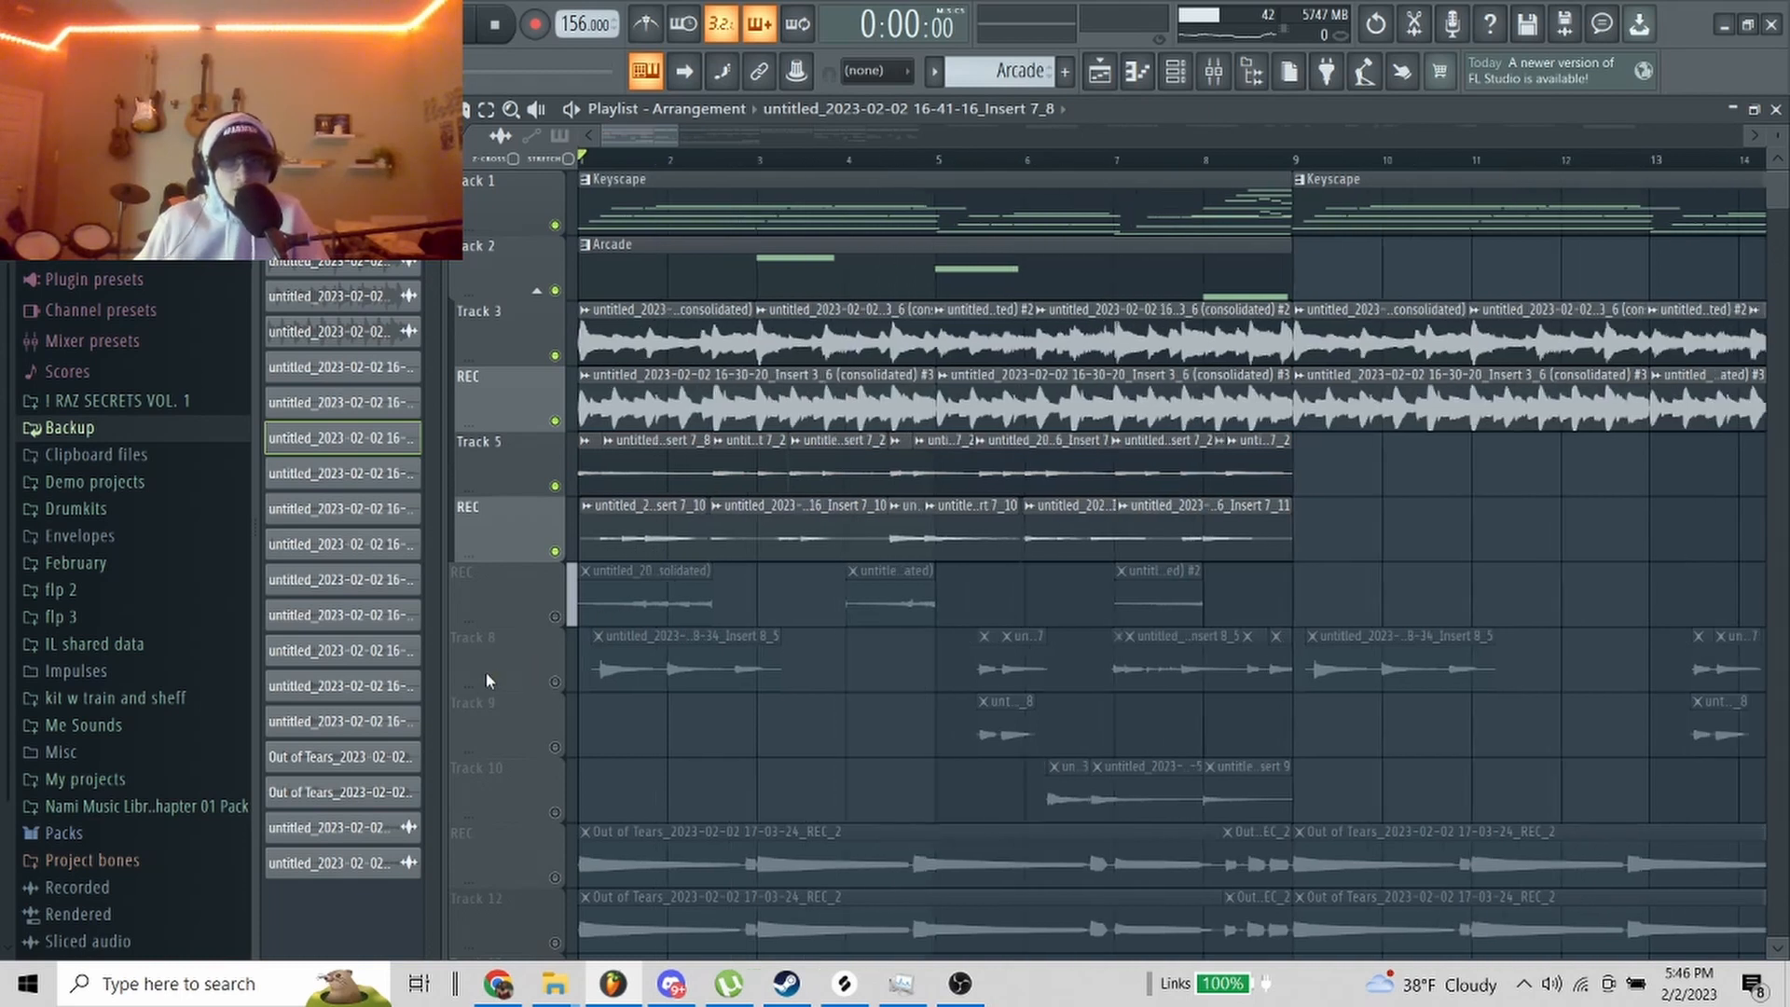
double_click(598, 606)
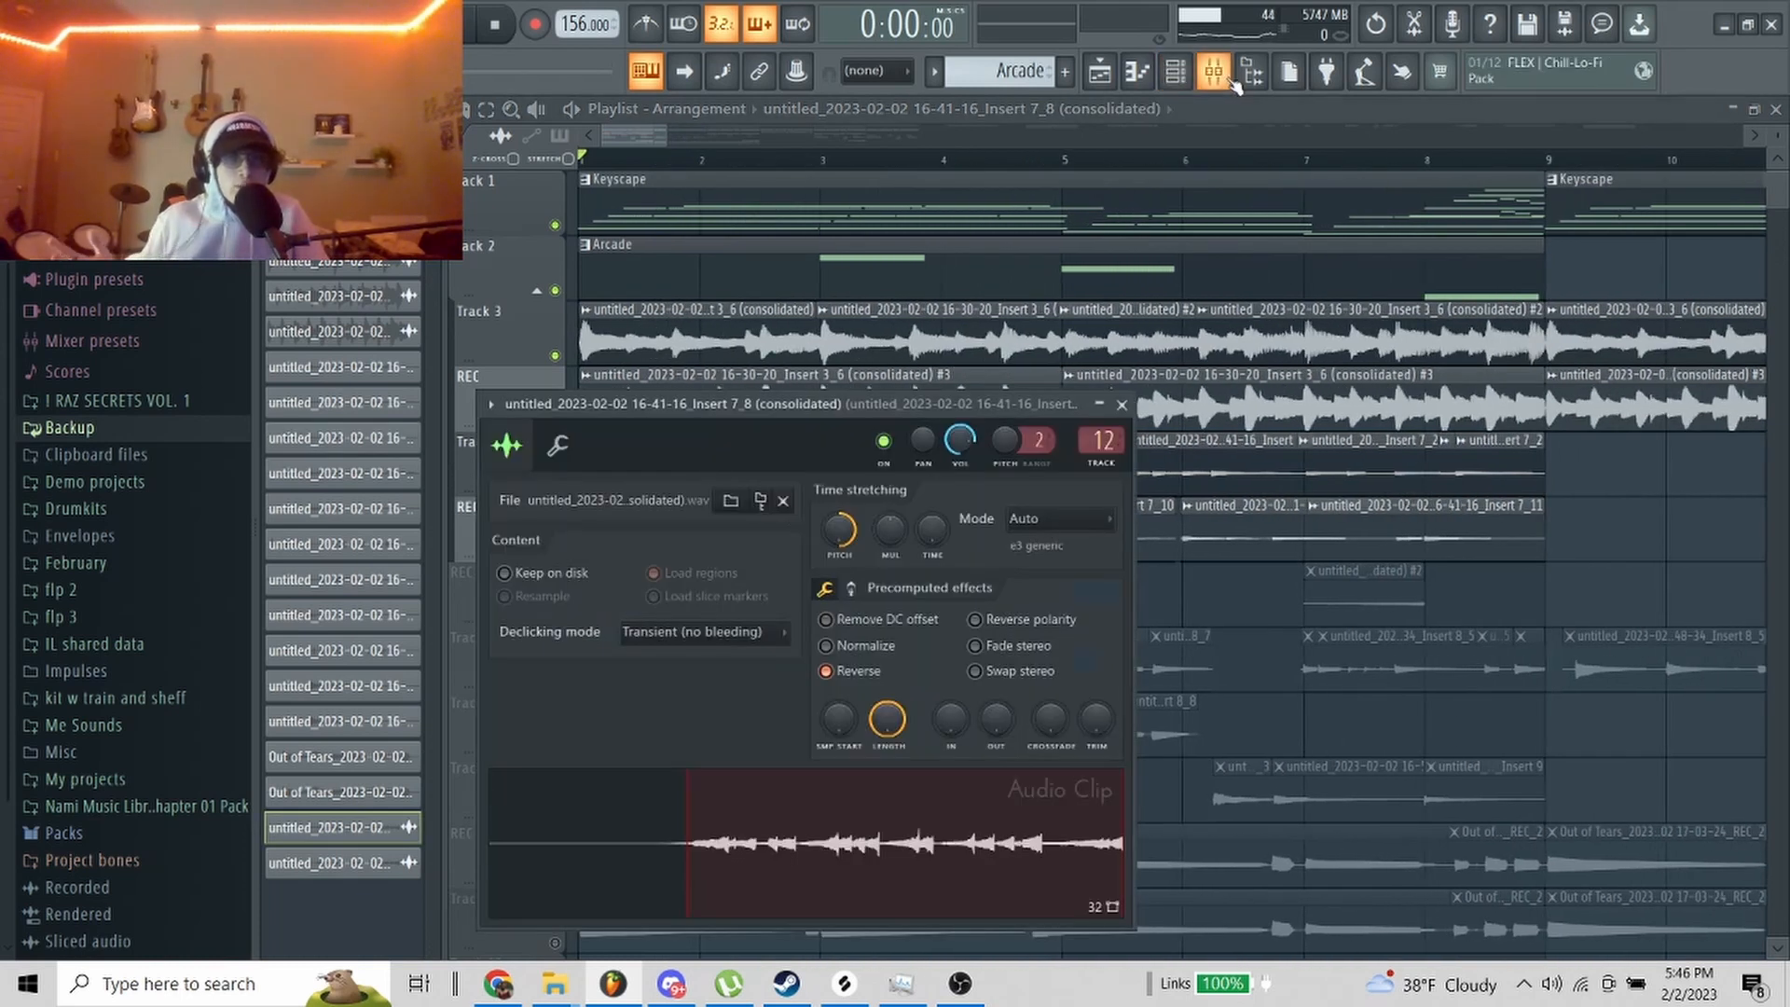
Step: Inspect the Fruity parametric EQ 2, Fruity delay 2 and Fruity Reeverb 2 effects on the consolidated clip's mixer track, then close the mixer
key(F9)
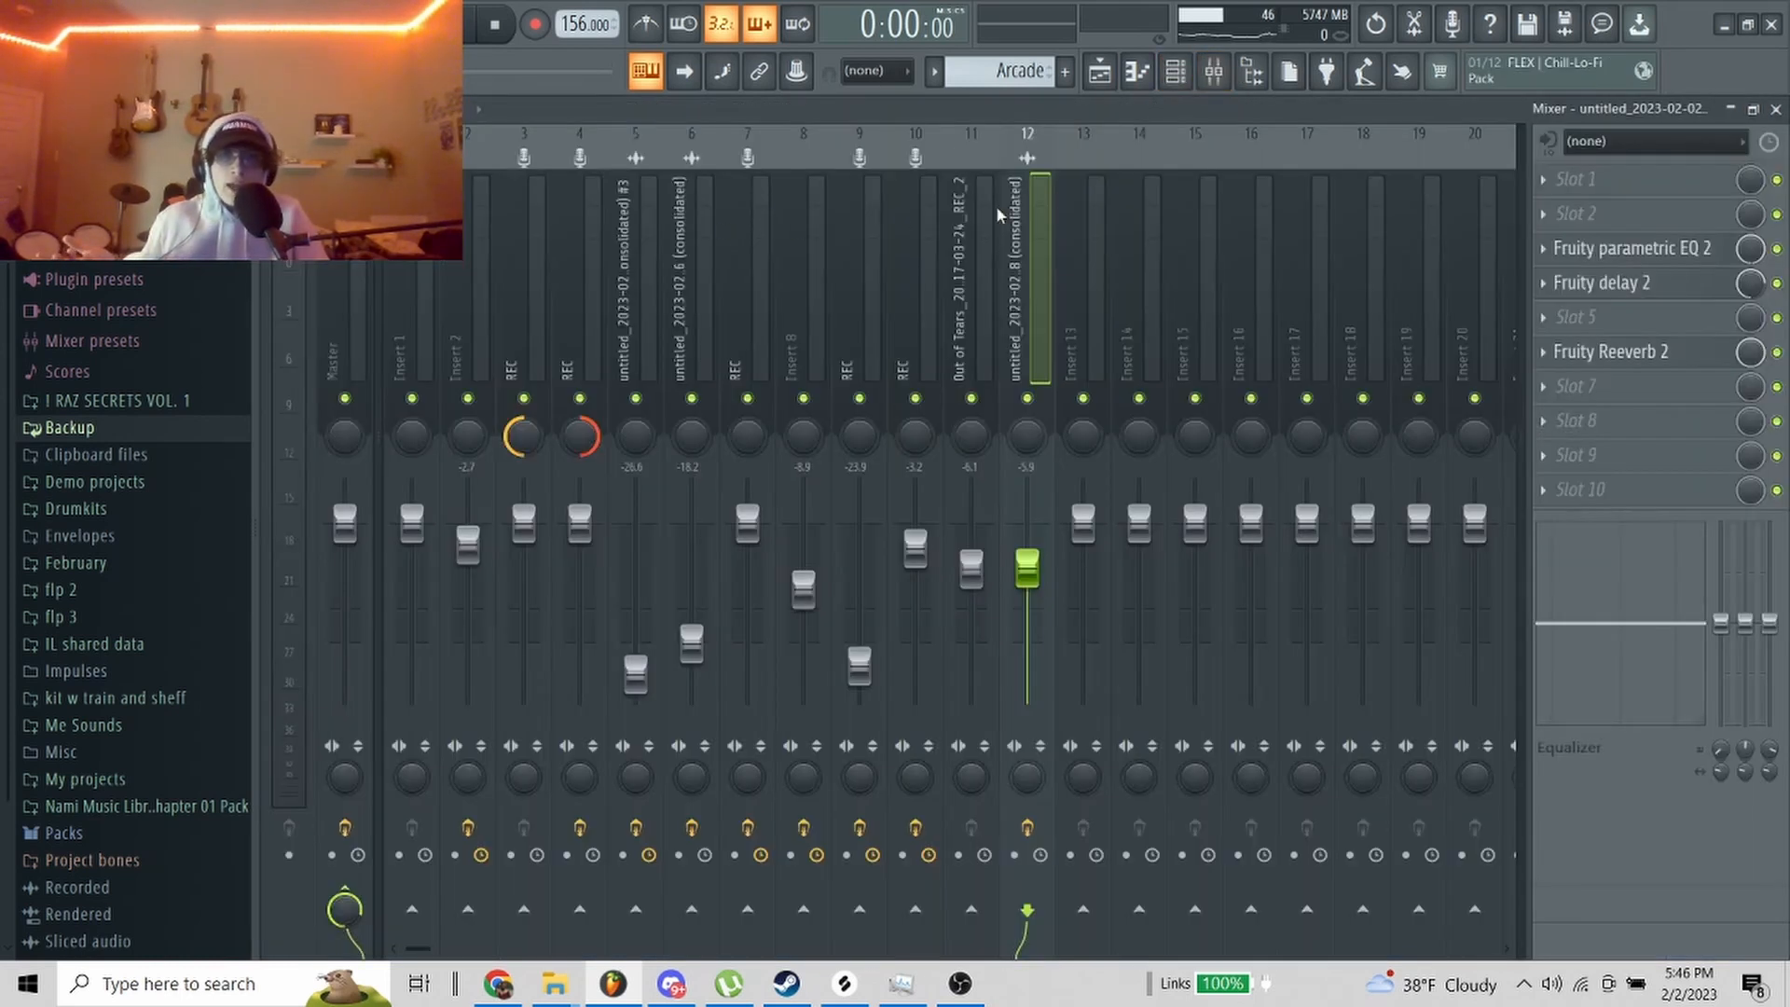
click(1675, 260)
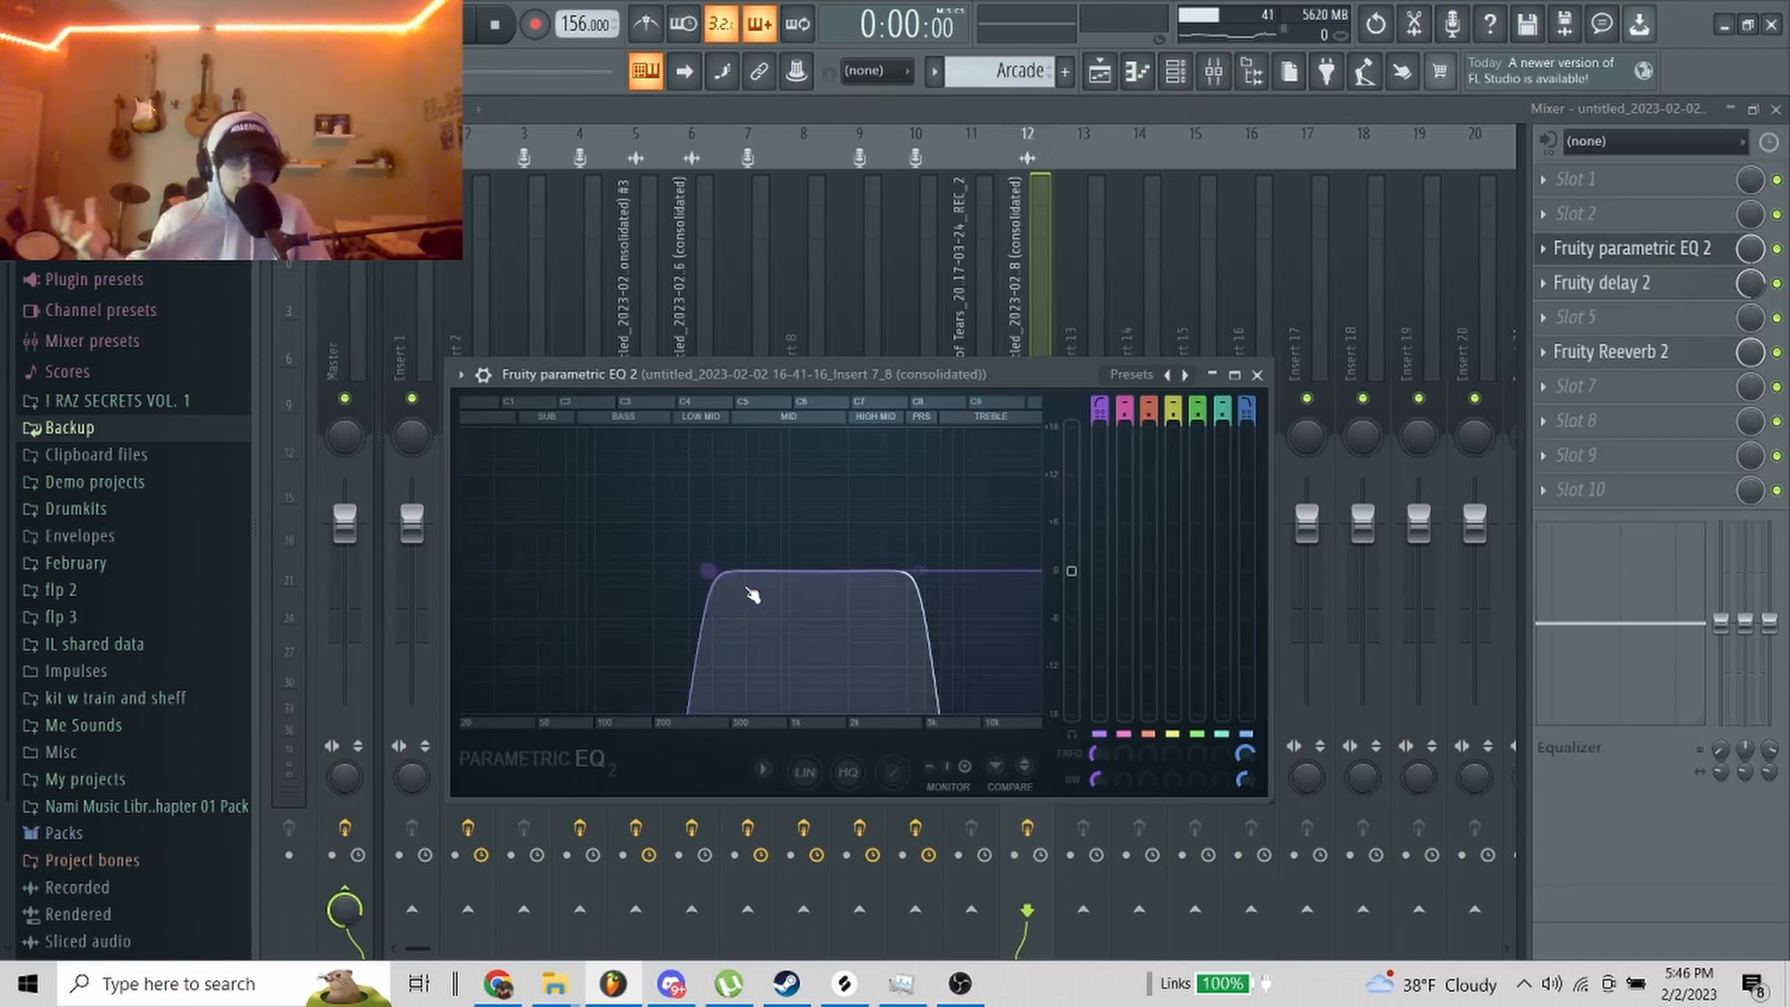
click(1659, 308)
click(1667, 296)
click(1667, 296)
click(1667, 296)
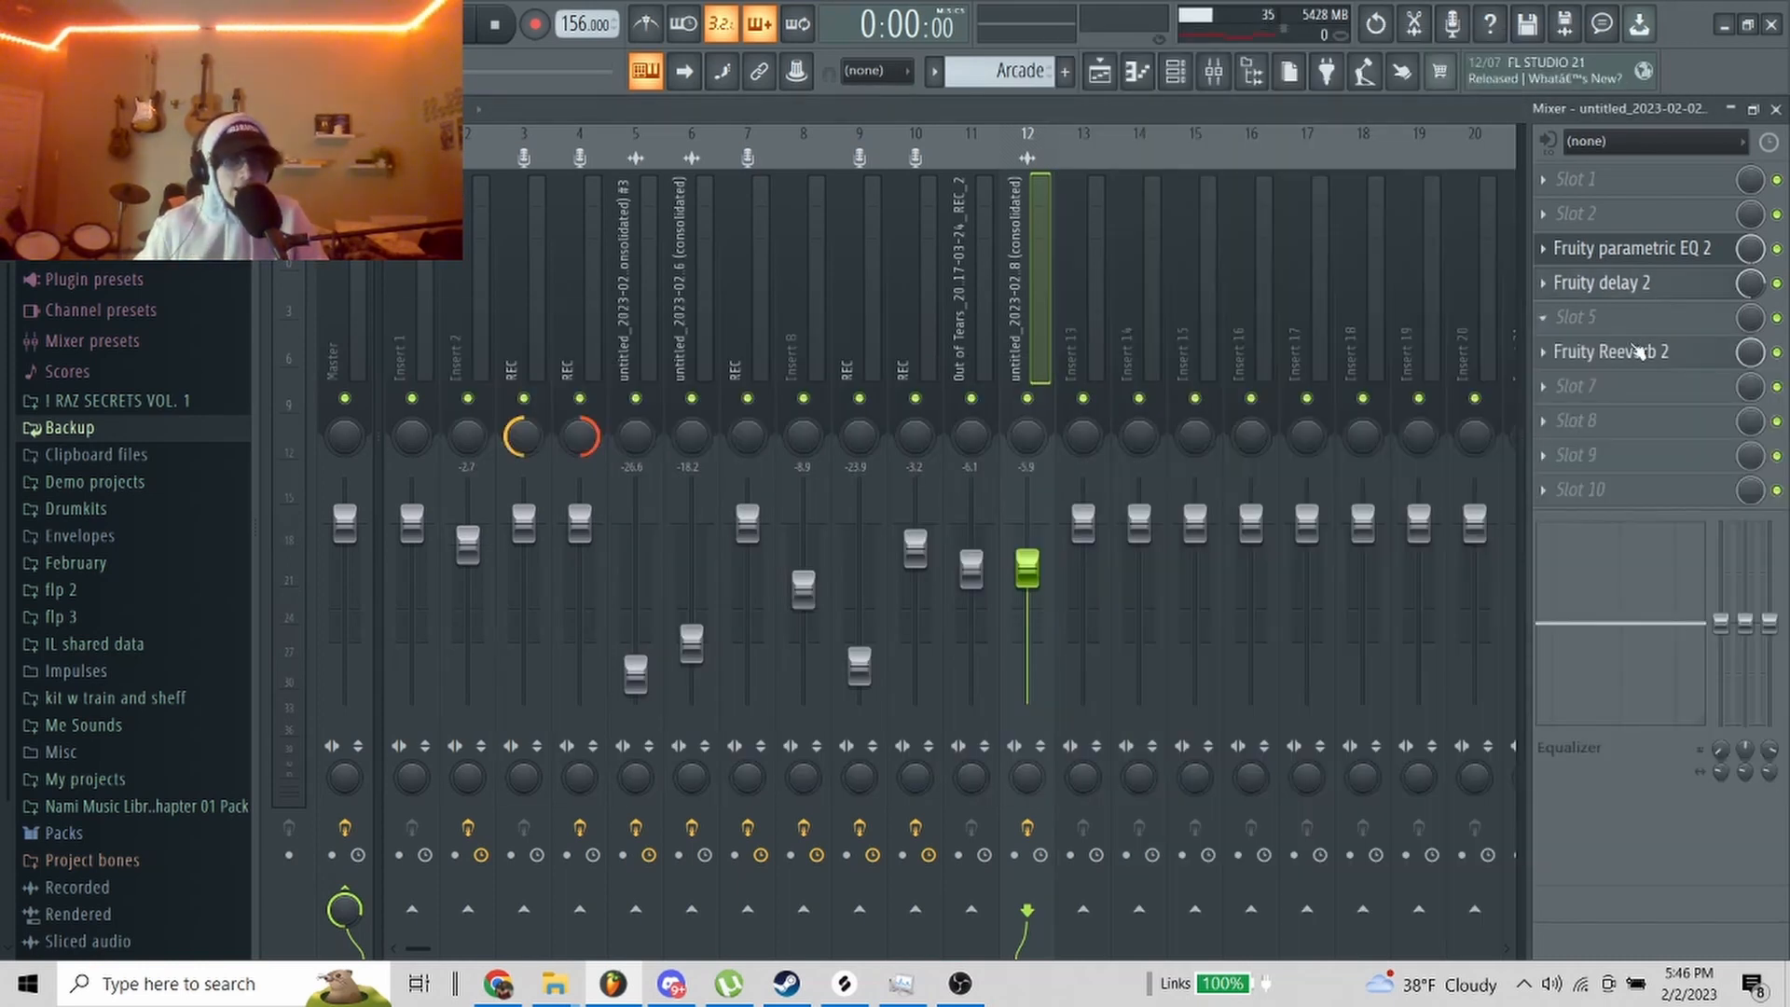
click(1639, 350)
click(1617, 350)
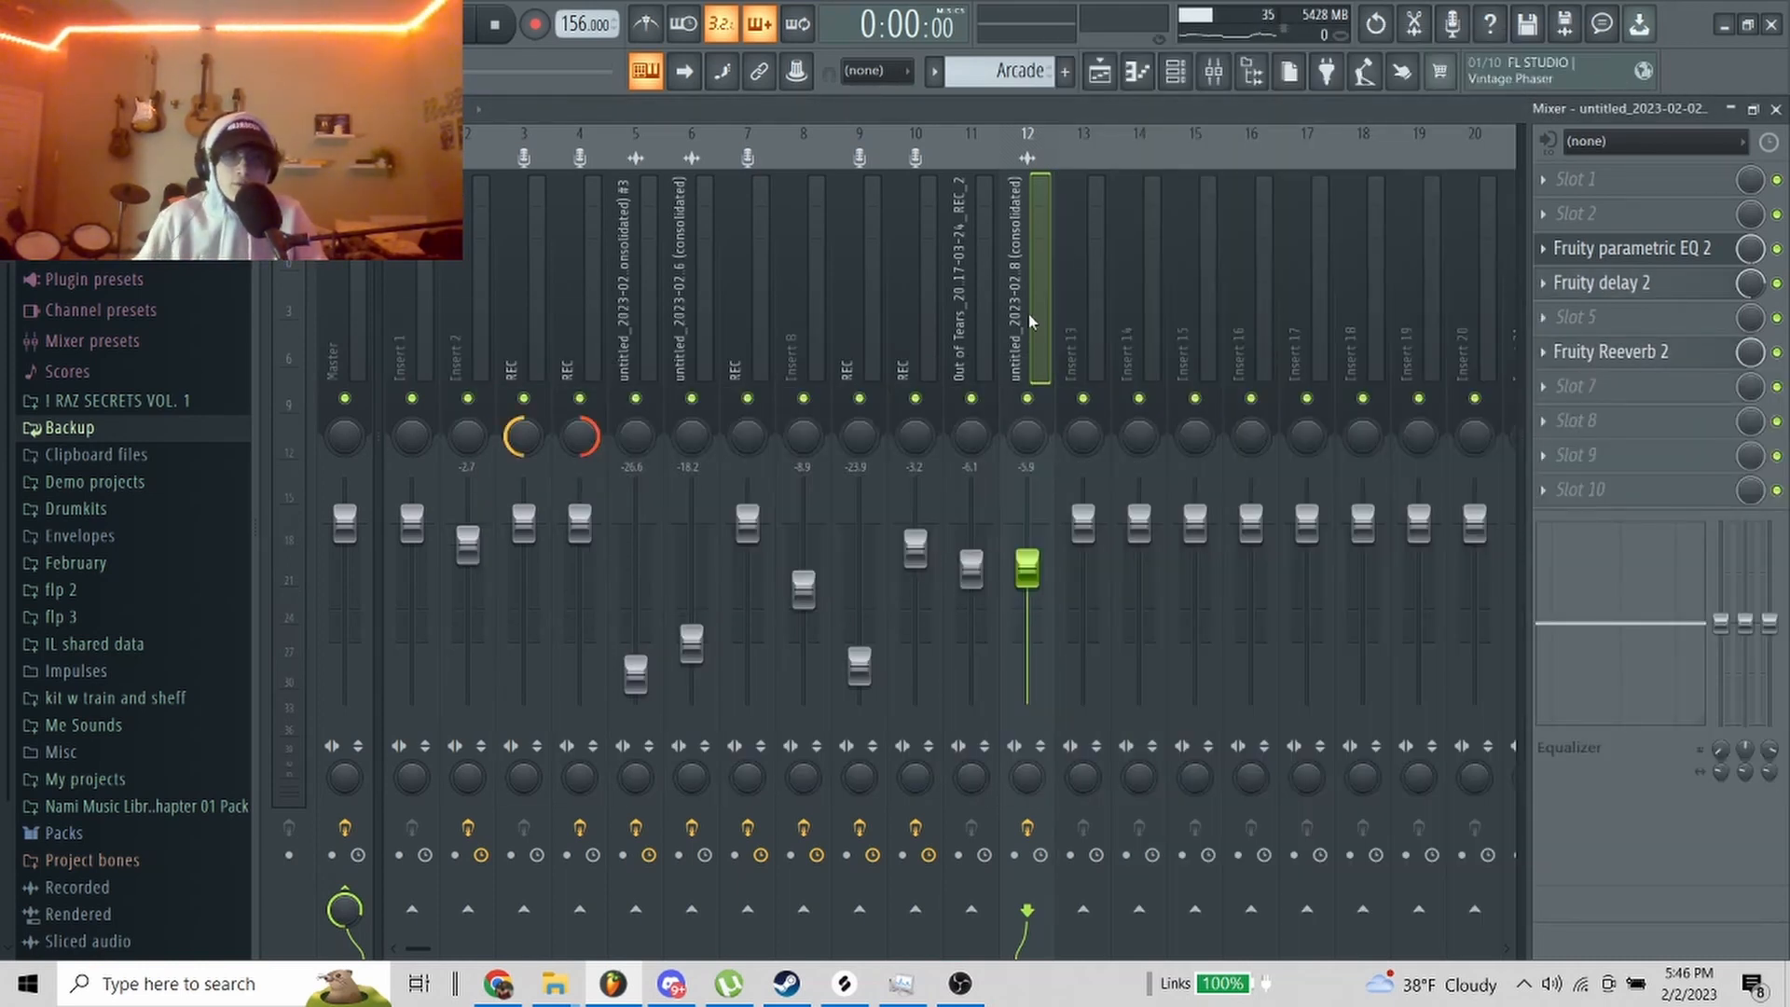
key(Escape)
key(Escape)
key(Escape)
Step: Solo Track 5 and unmute the two REC tracks directly below it
scroll(448, 558, up, 3)
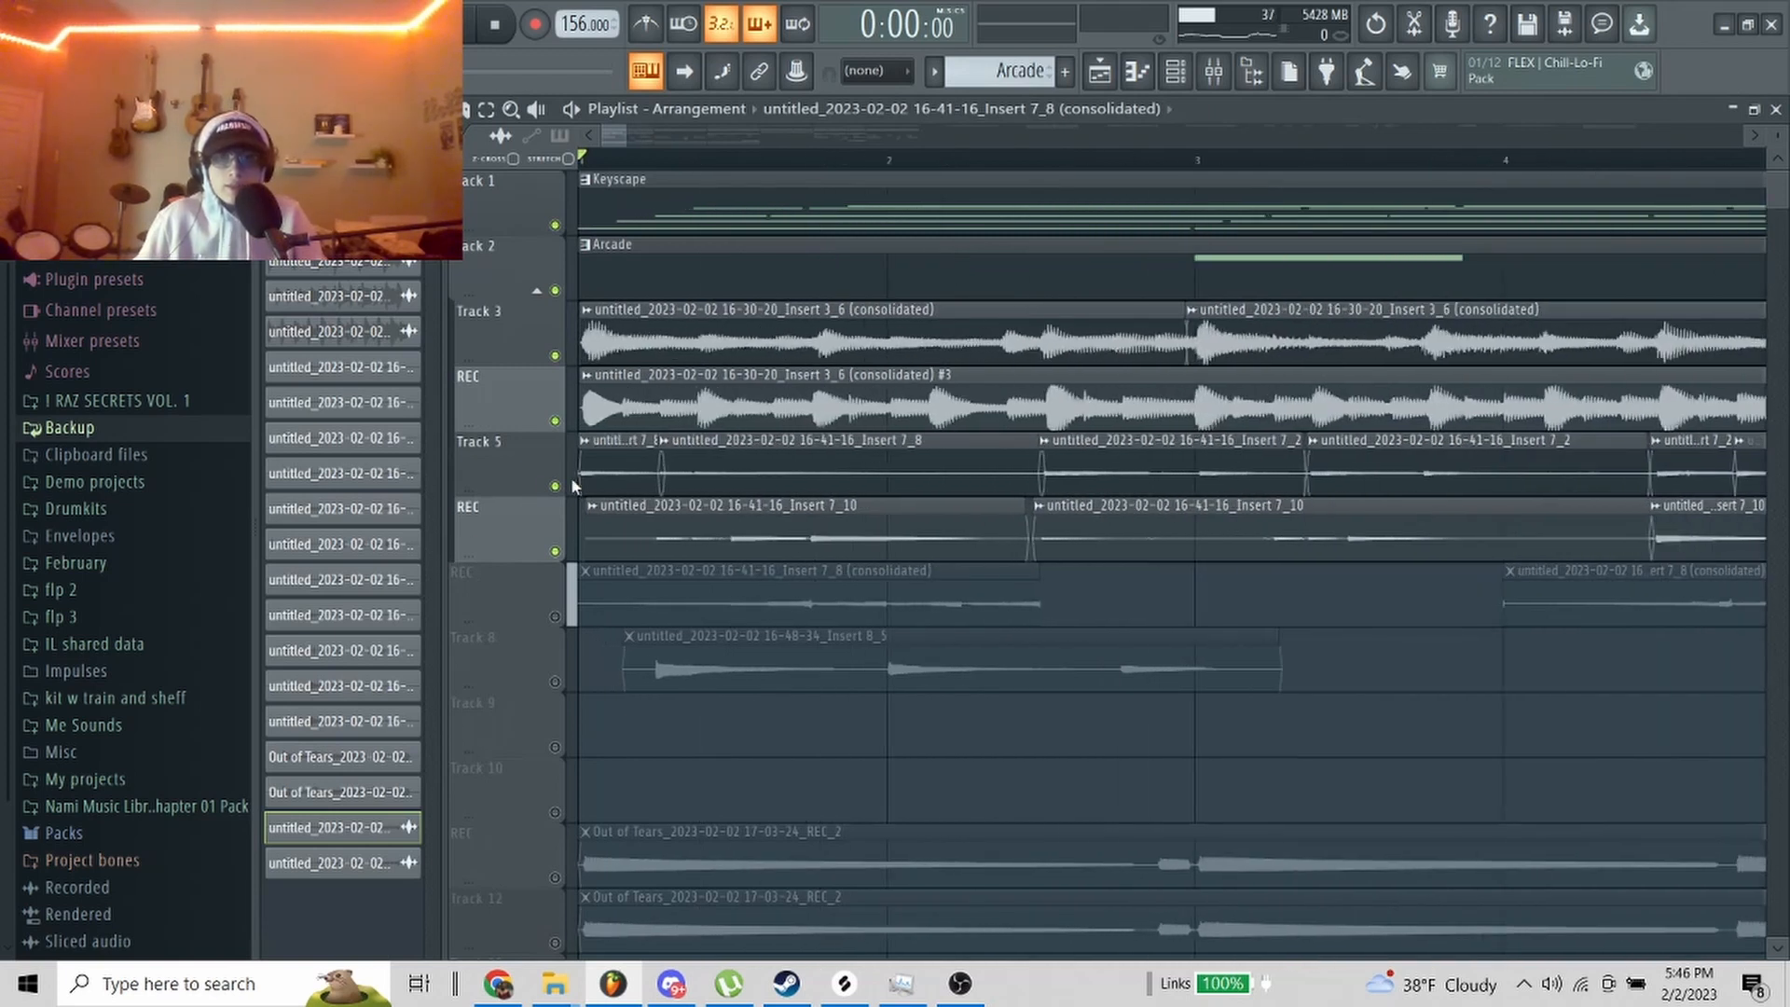
right_click(556, 486)
click(557, 551)
click(556, 617)
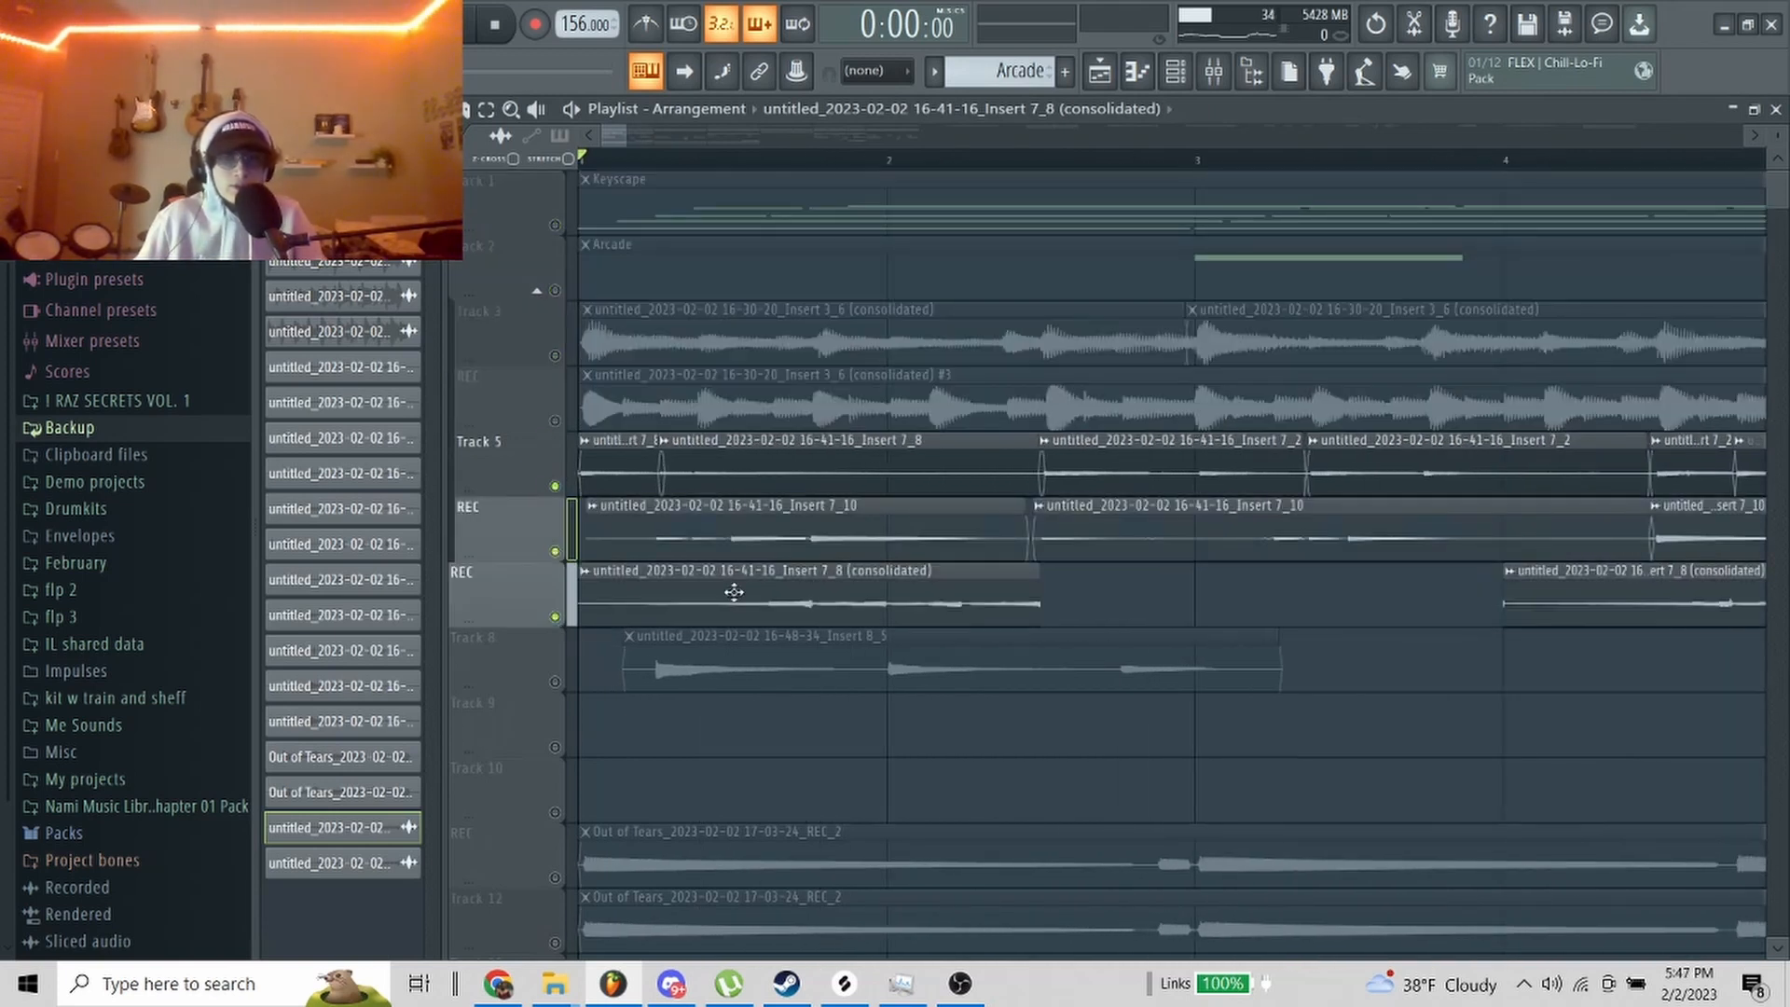
Step: Play Track 5 and its two REC tracks from bar 1 through bar 8 and stop playback
key(space)
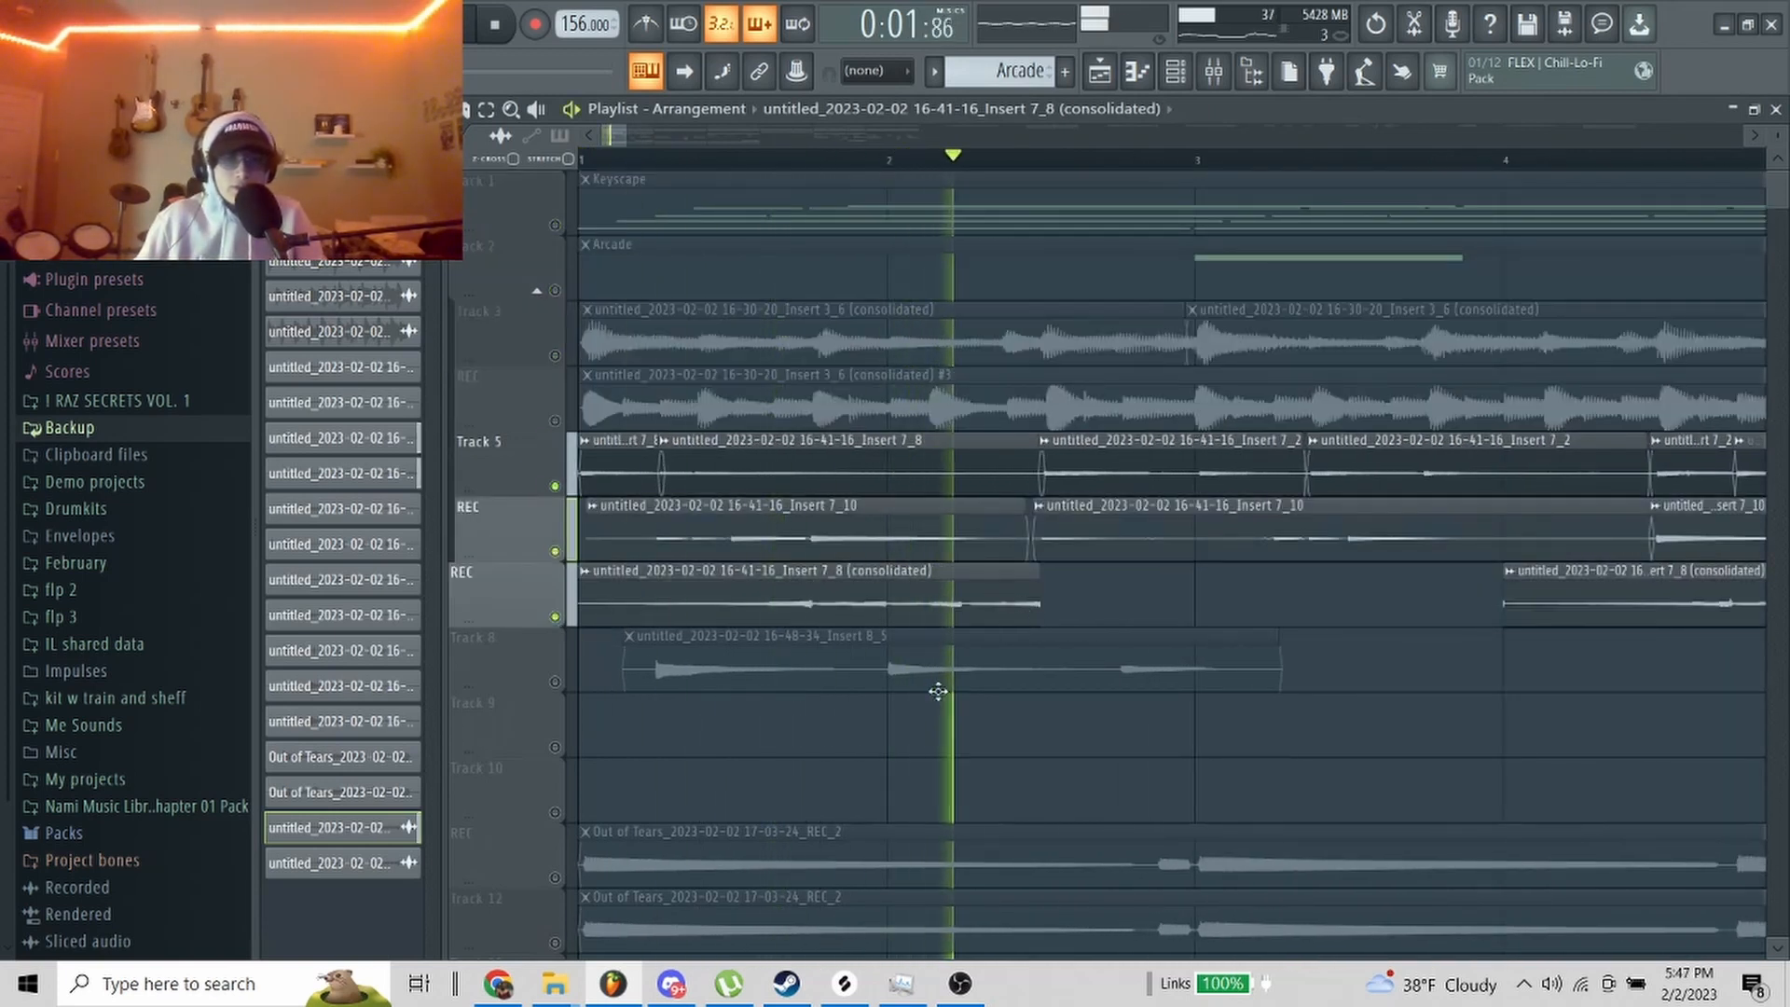
scroll(839, 643, down, 4)
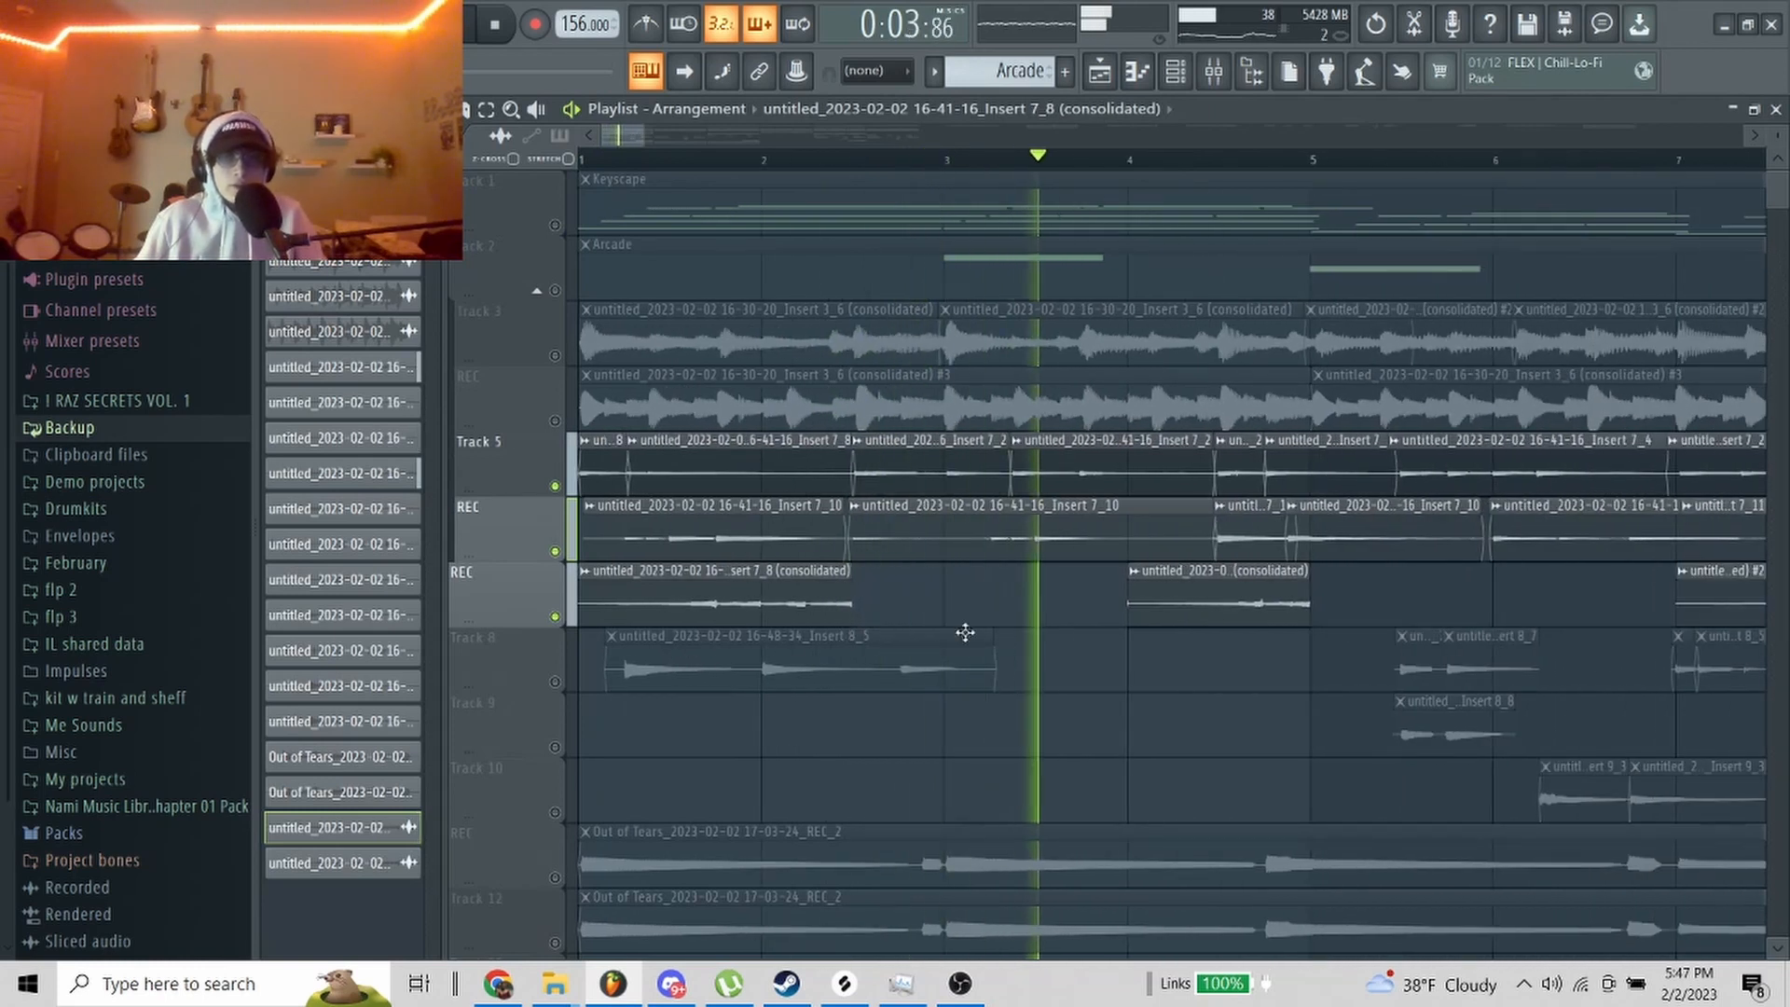
scroll(1063, 636, down, 1)
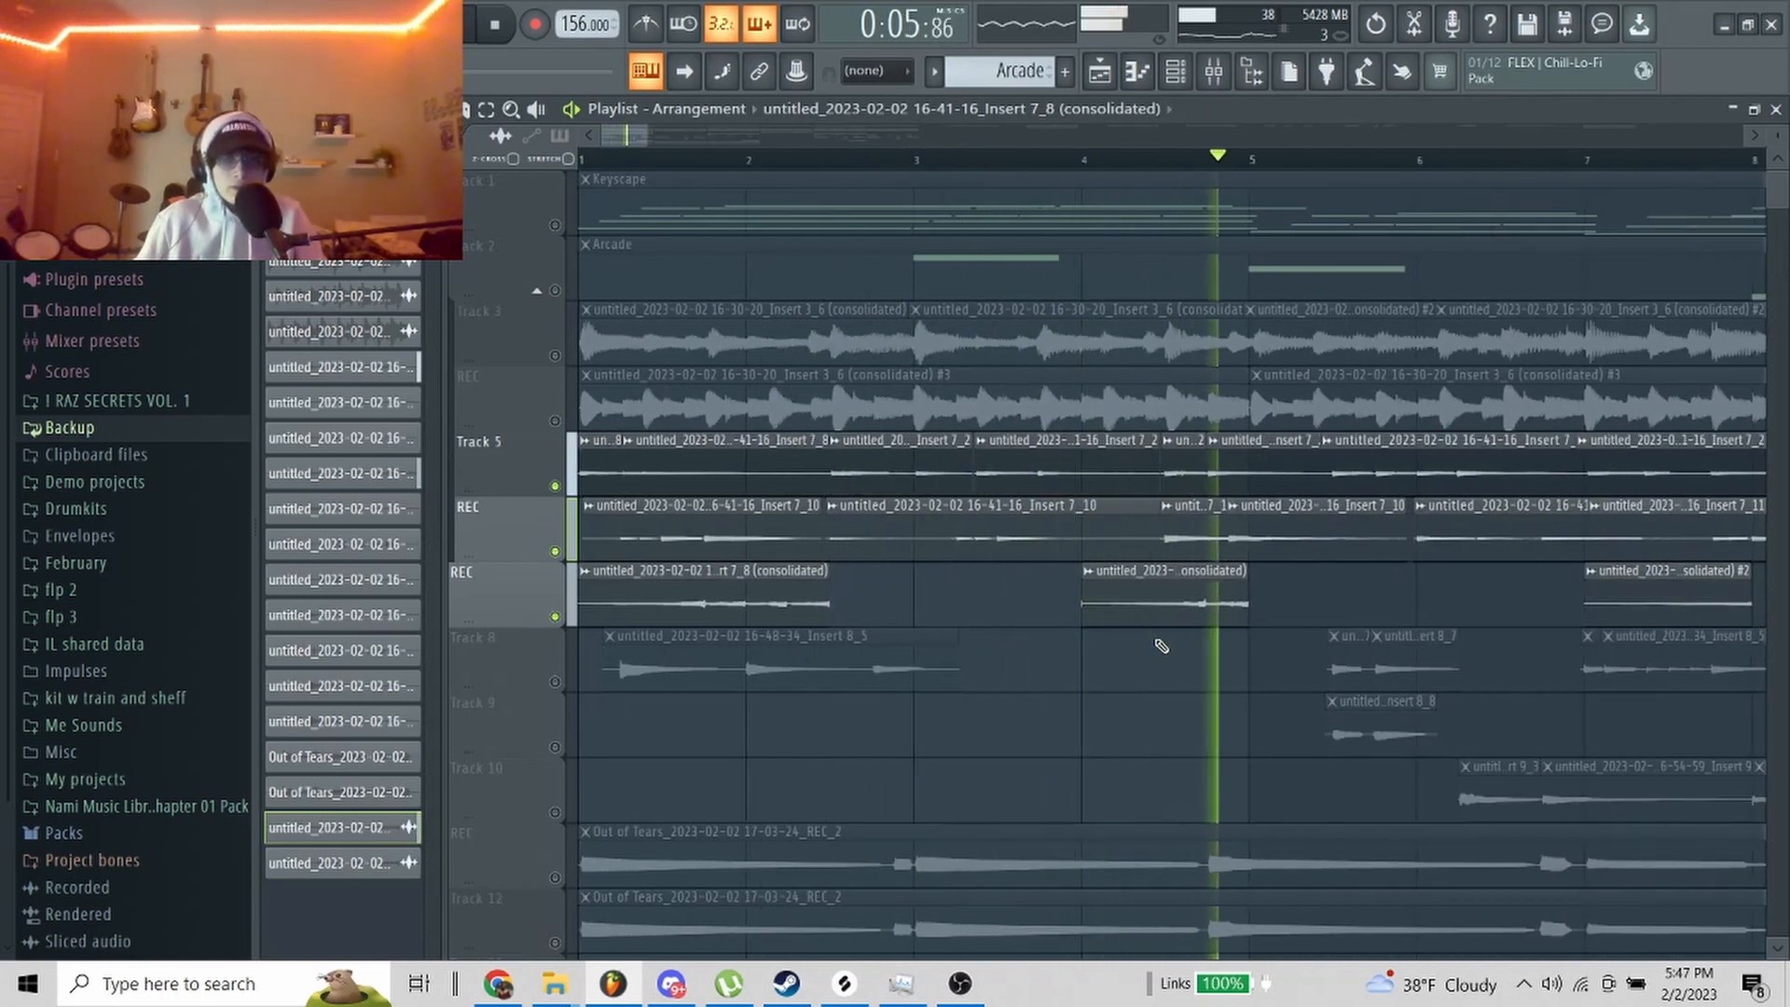
scroll(1156, 644, down, 3)
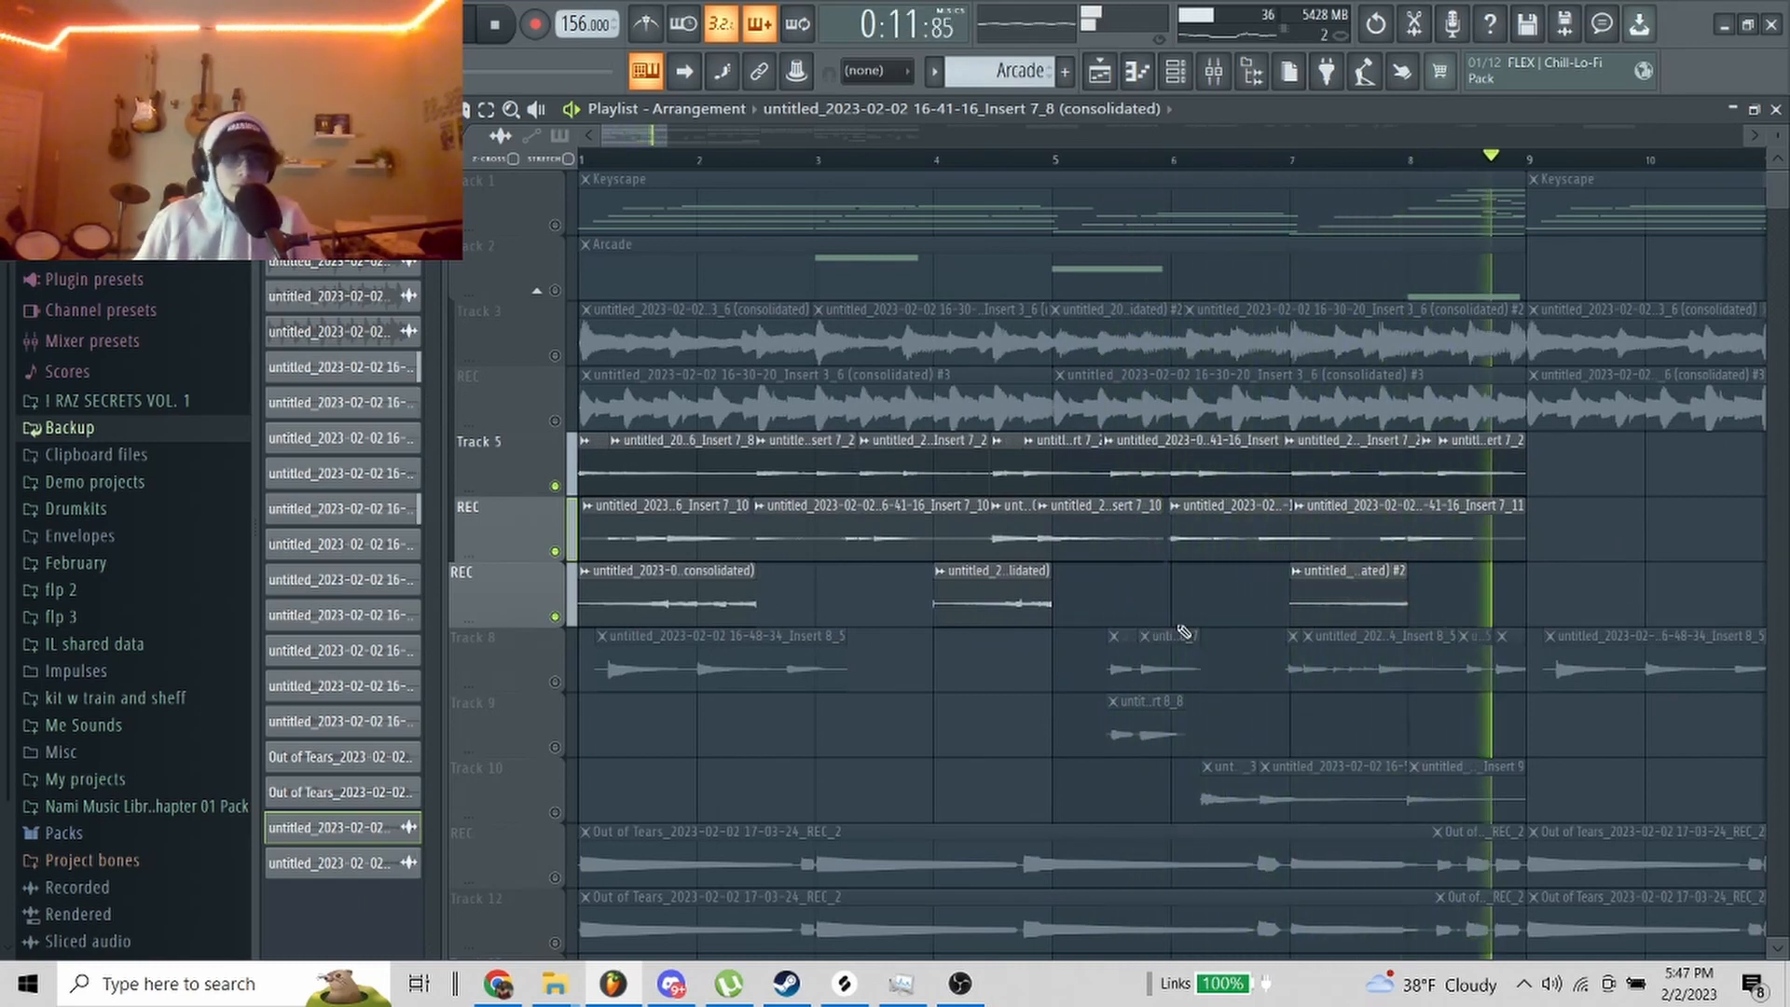
key(space)
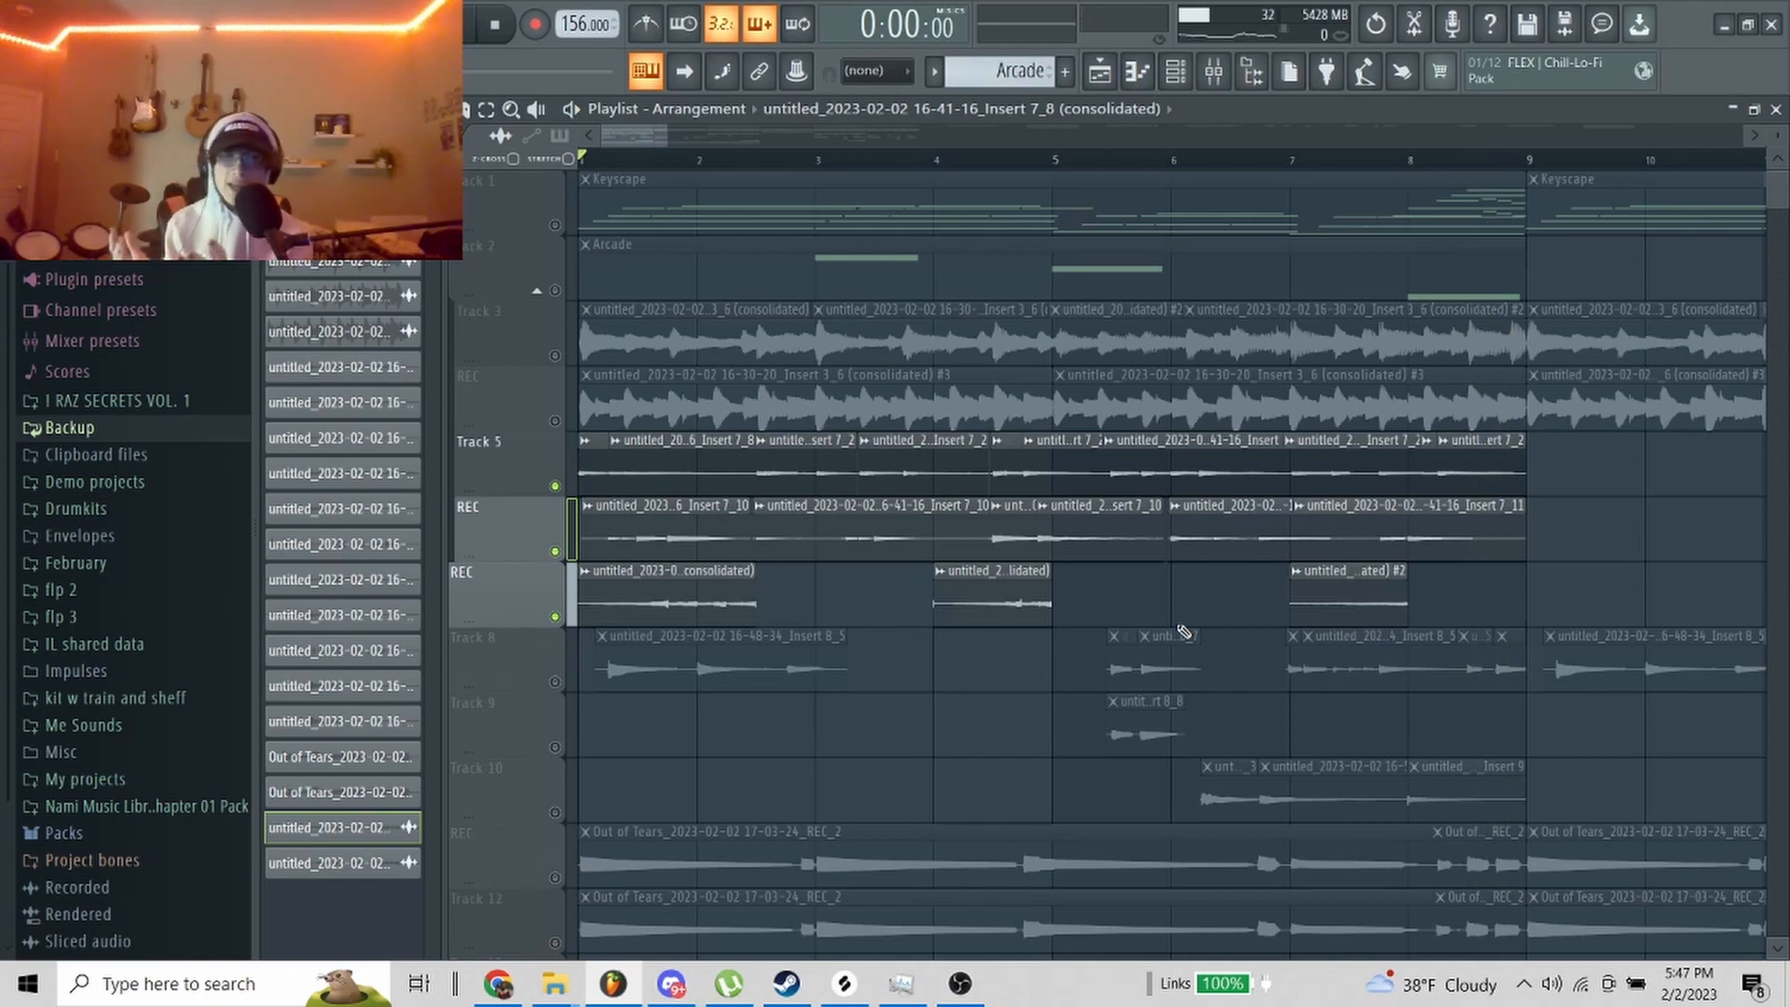
Step: Select the opening clips on Track 5 and the REC track below it, clear the selection and return the playhead to bar 1
scroll(567, 601, up, 4)
drag(910, 475, 592, 522)
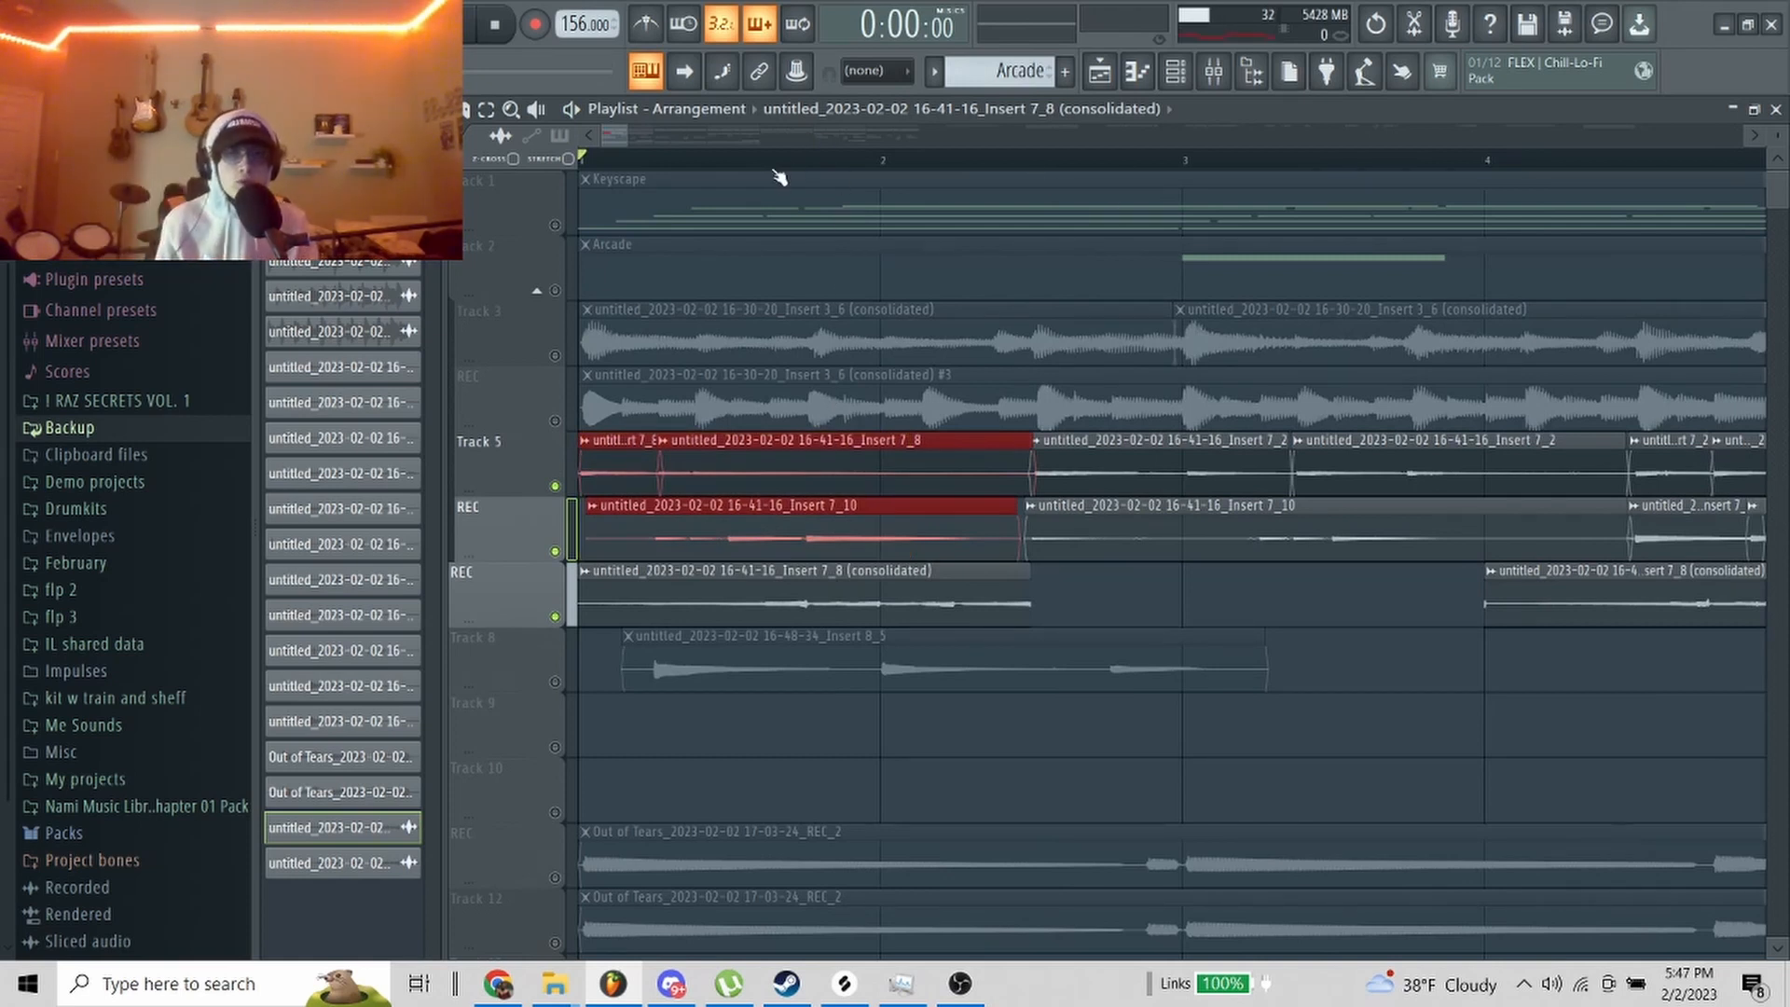
drag(772, 166, 1006, 173)
key(ctrl+d)
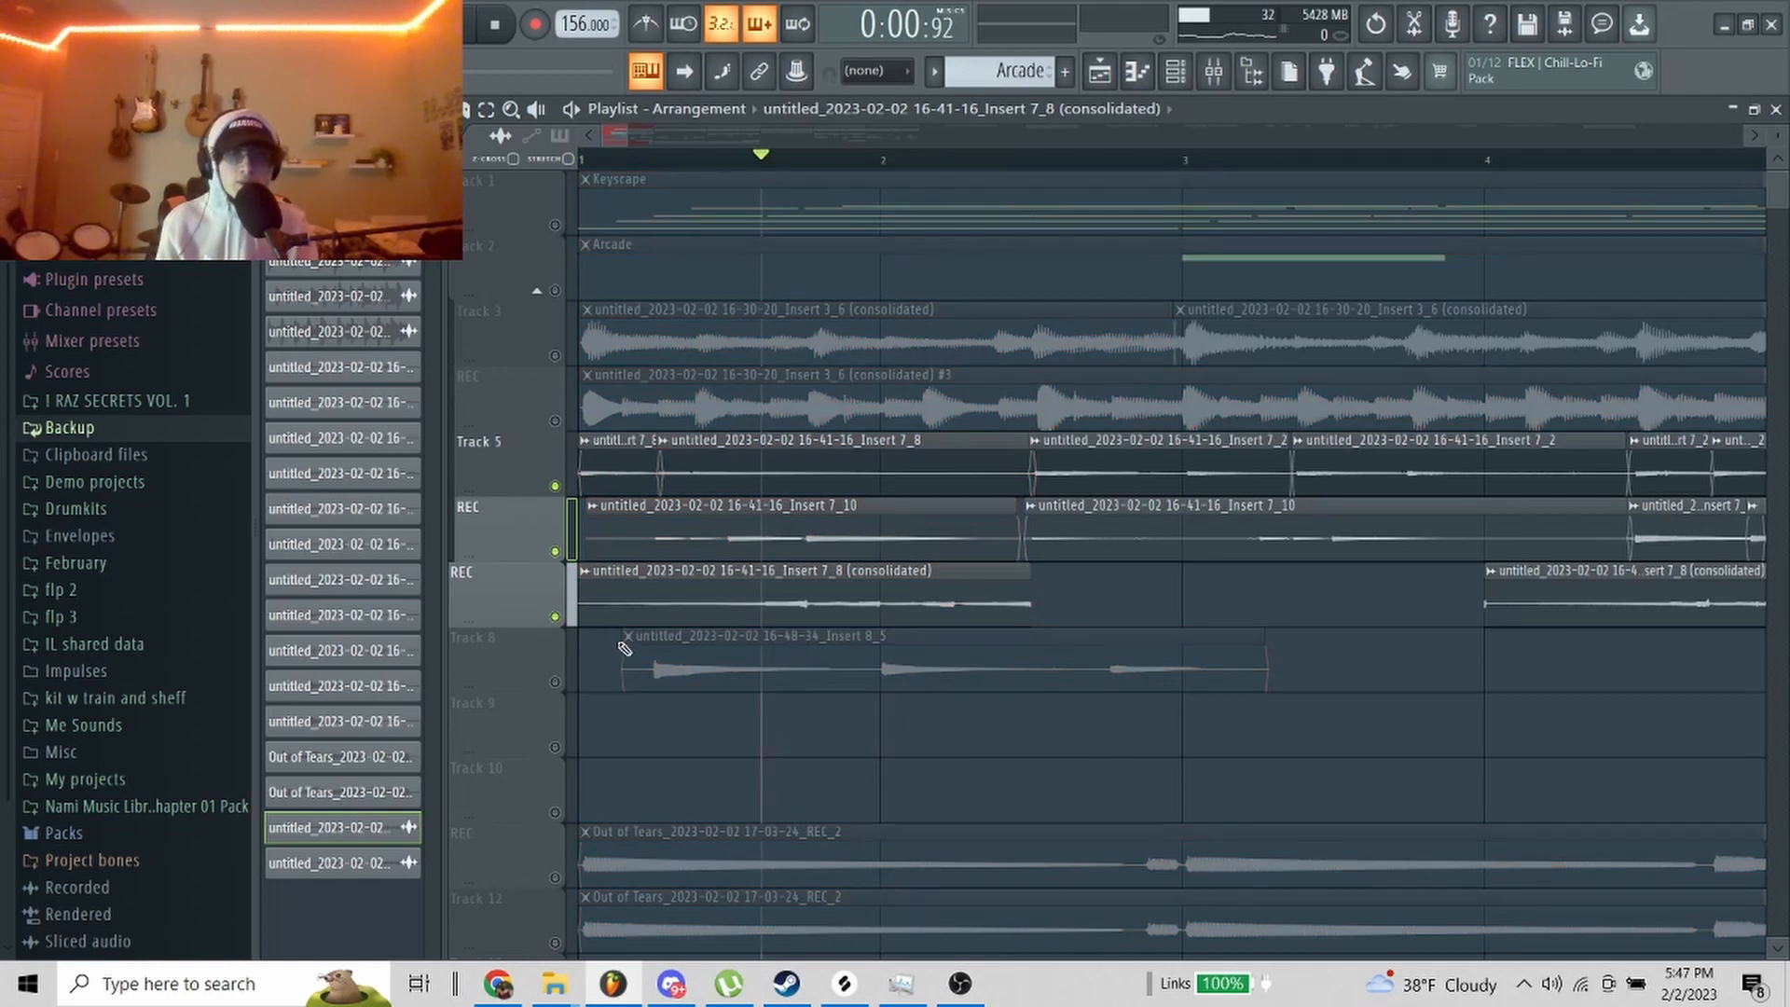
click(583, 164)
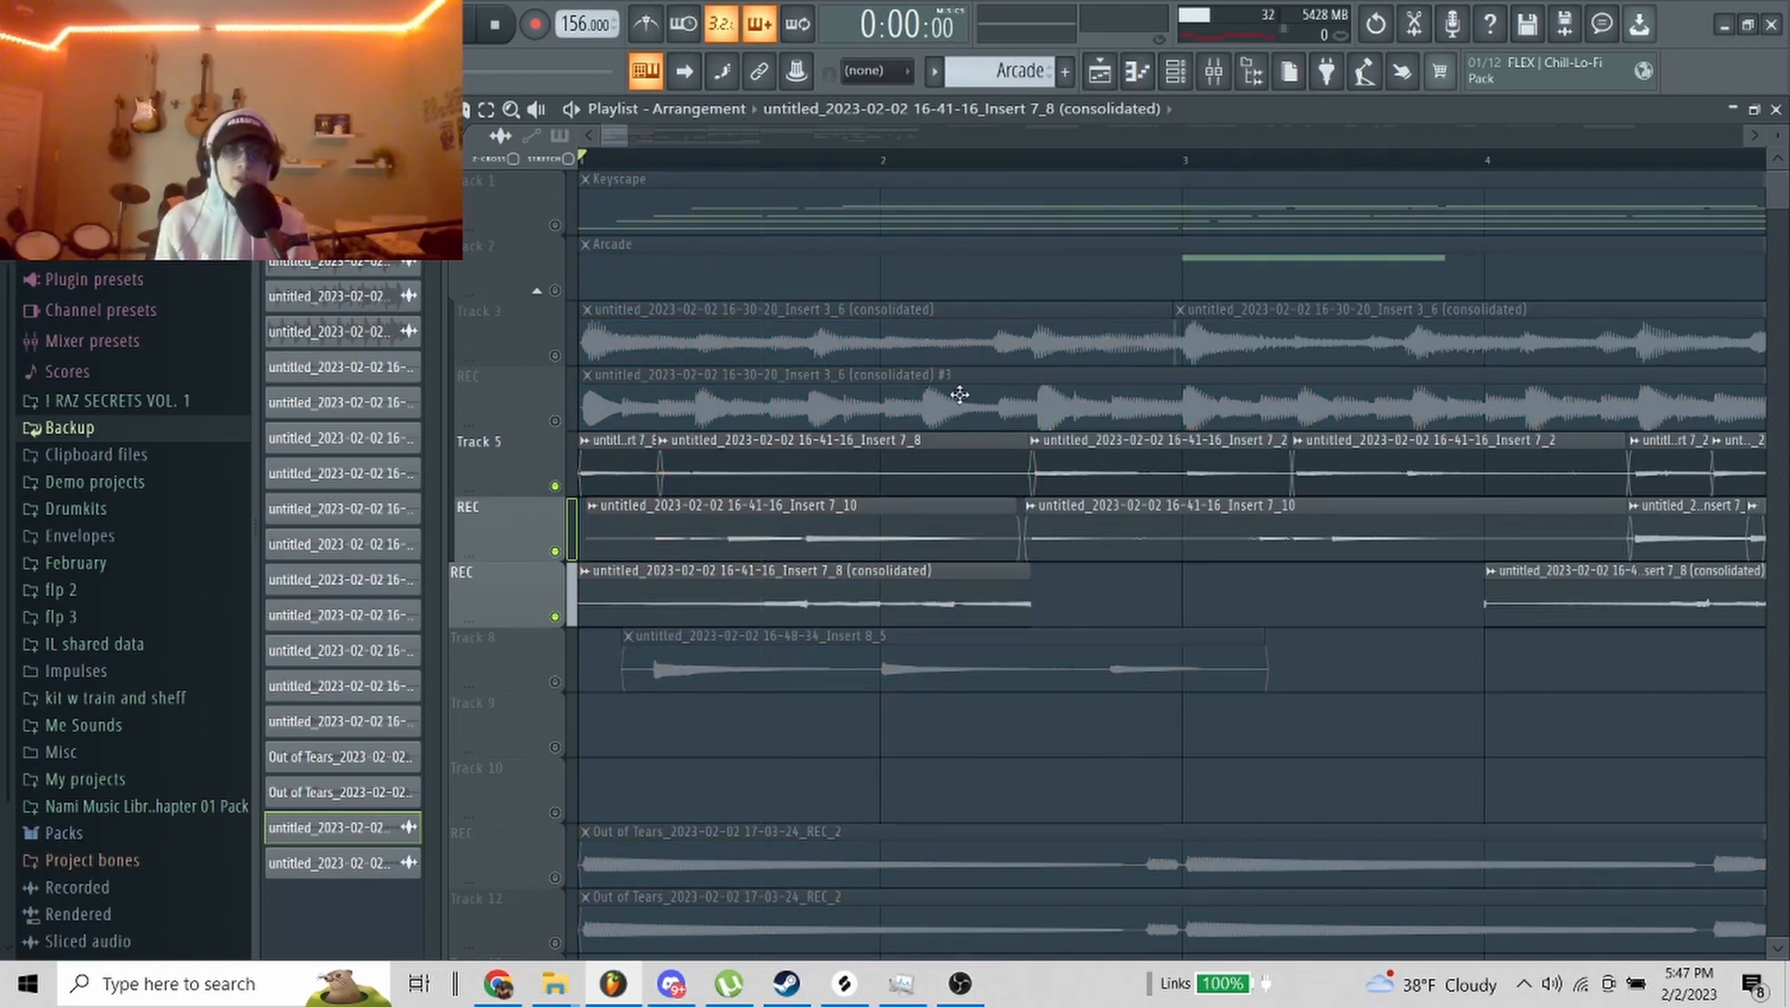
Step: Mark the Track 5 and REC material around bars 3 and 4, above the second consolidated clip, and clear the selection
scroll(1212, 480, down, 2)
scroll(1156, 382, up, 3)
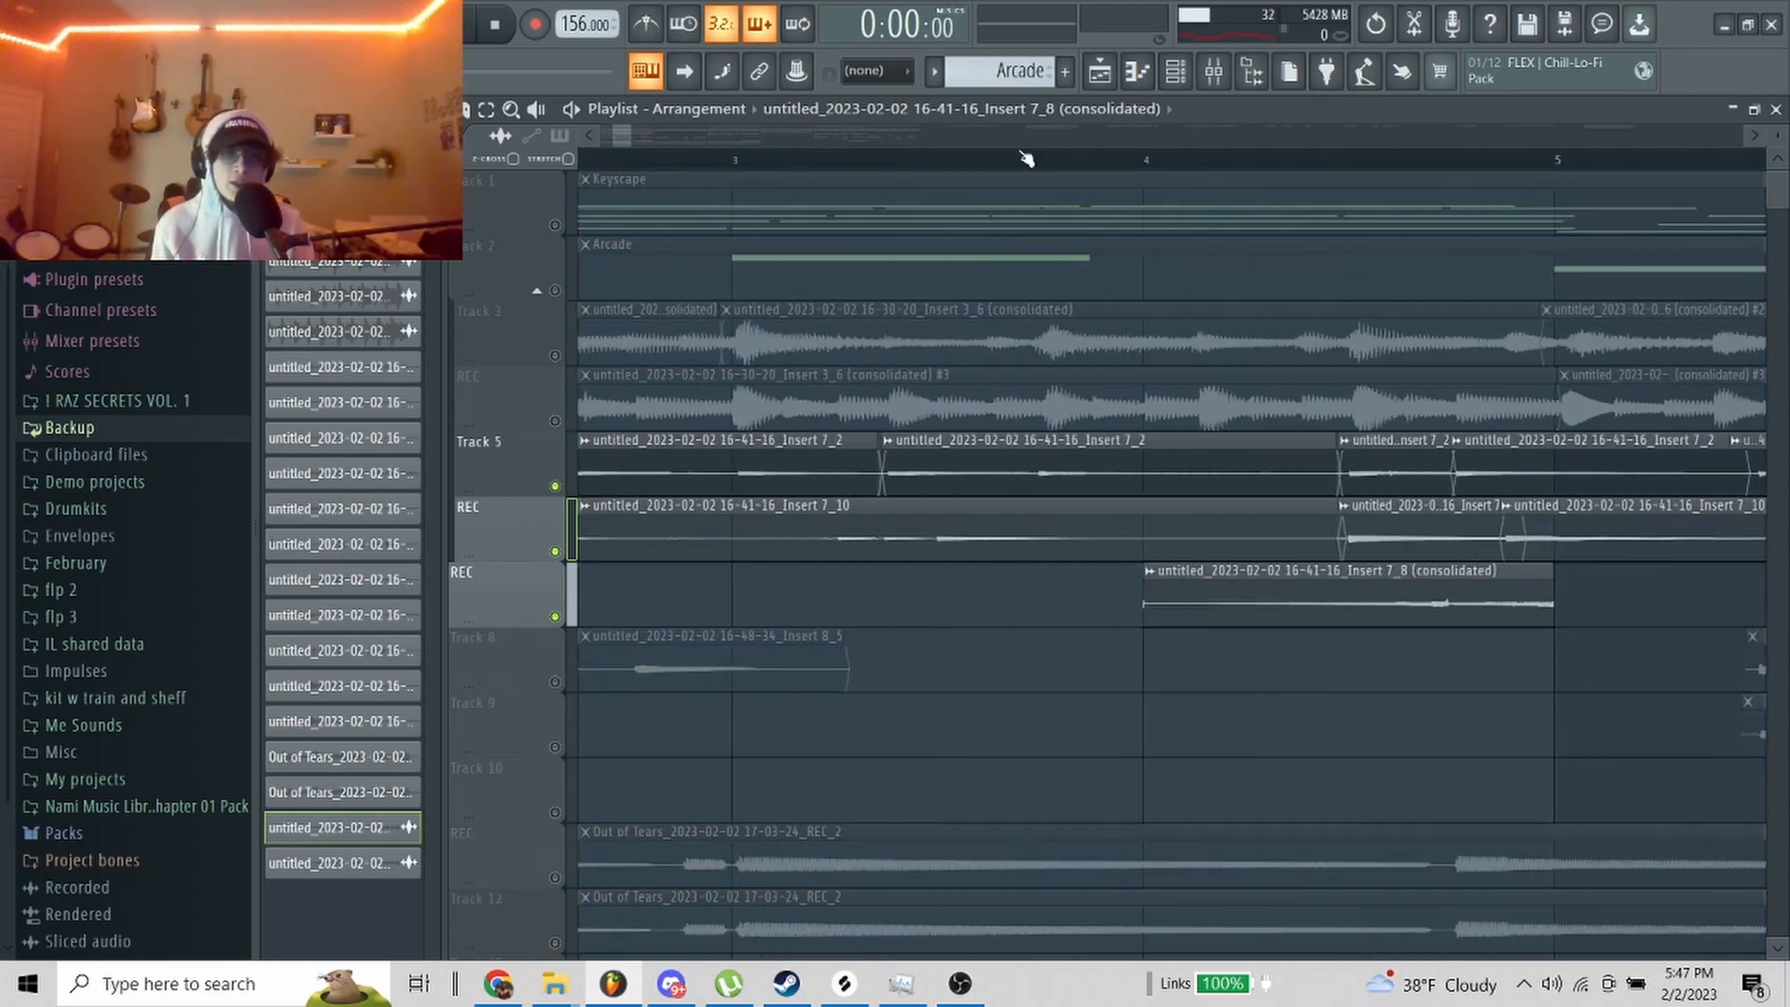
drag(1025, 159, 1293, 154)
key(ctrl+d)
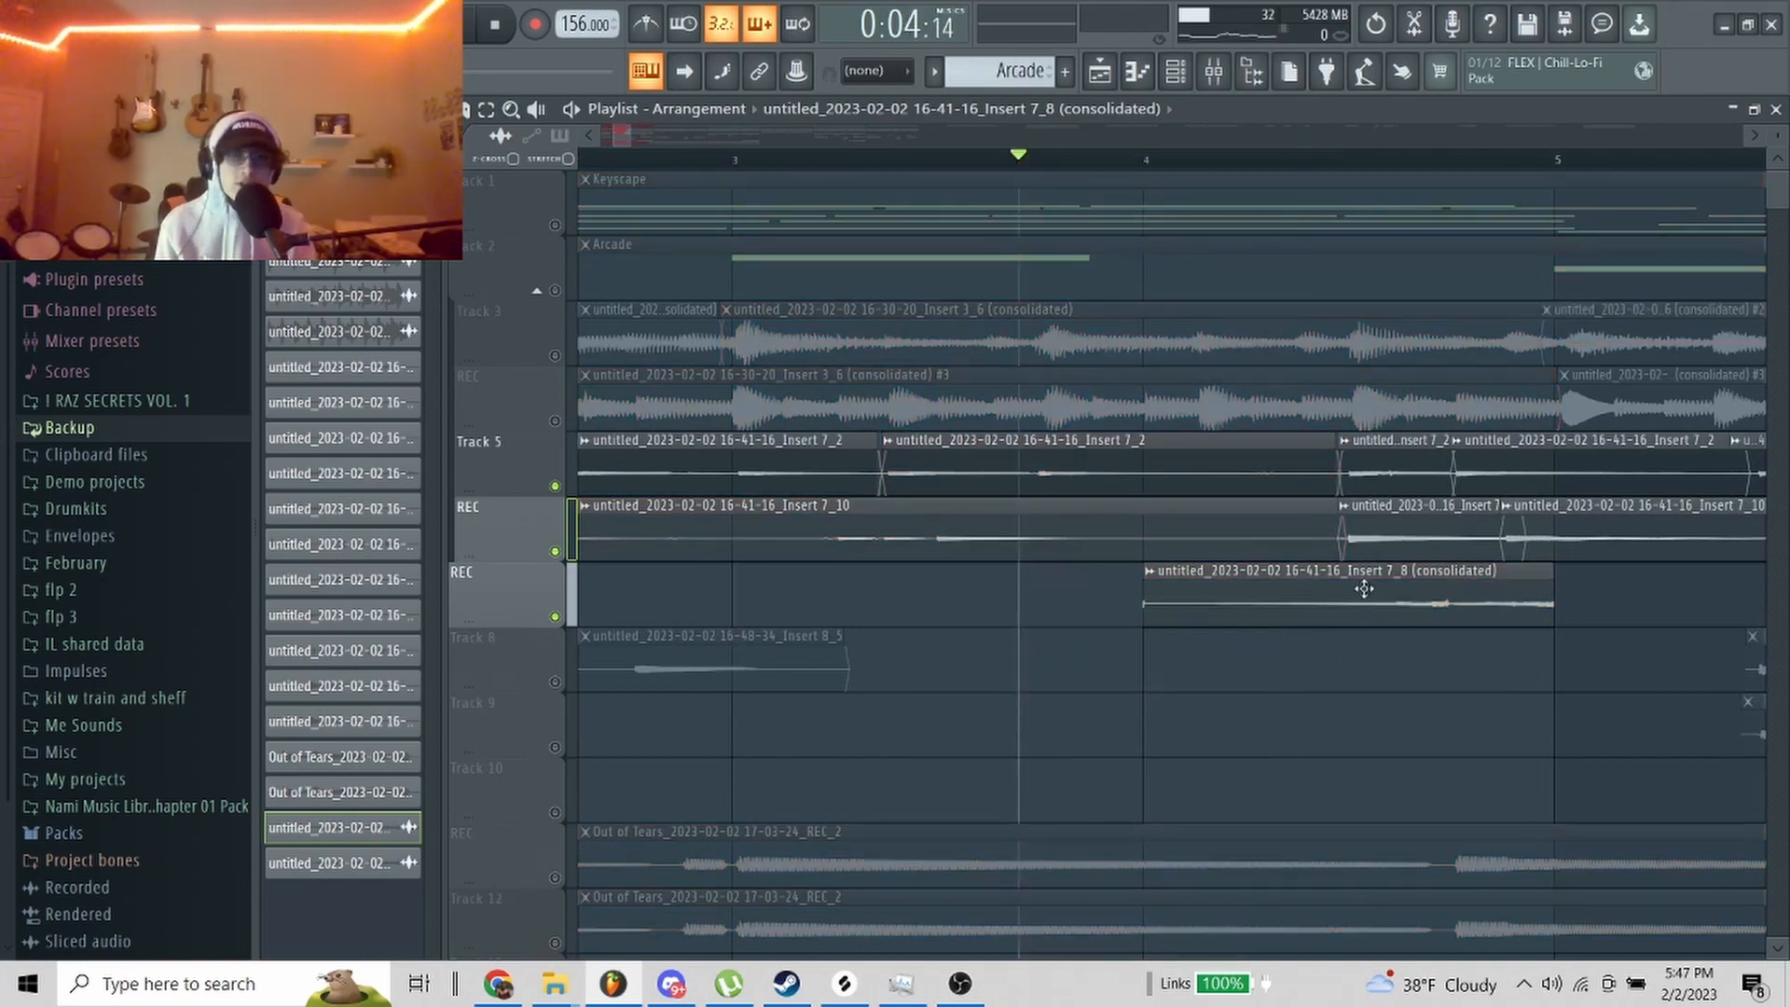
drag(1386, 456, 1558, 513)
scroll(1364, 492, down, 2)
ctrl+click(1194, 622)
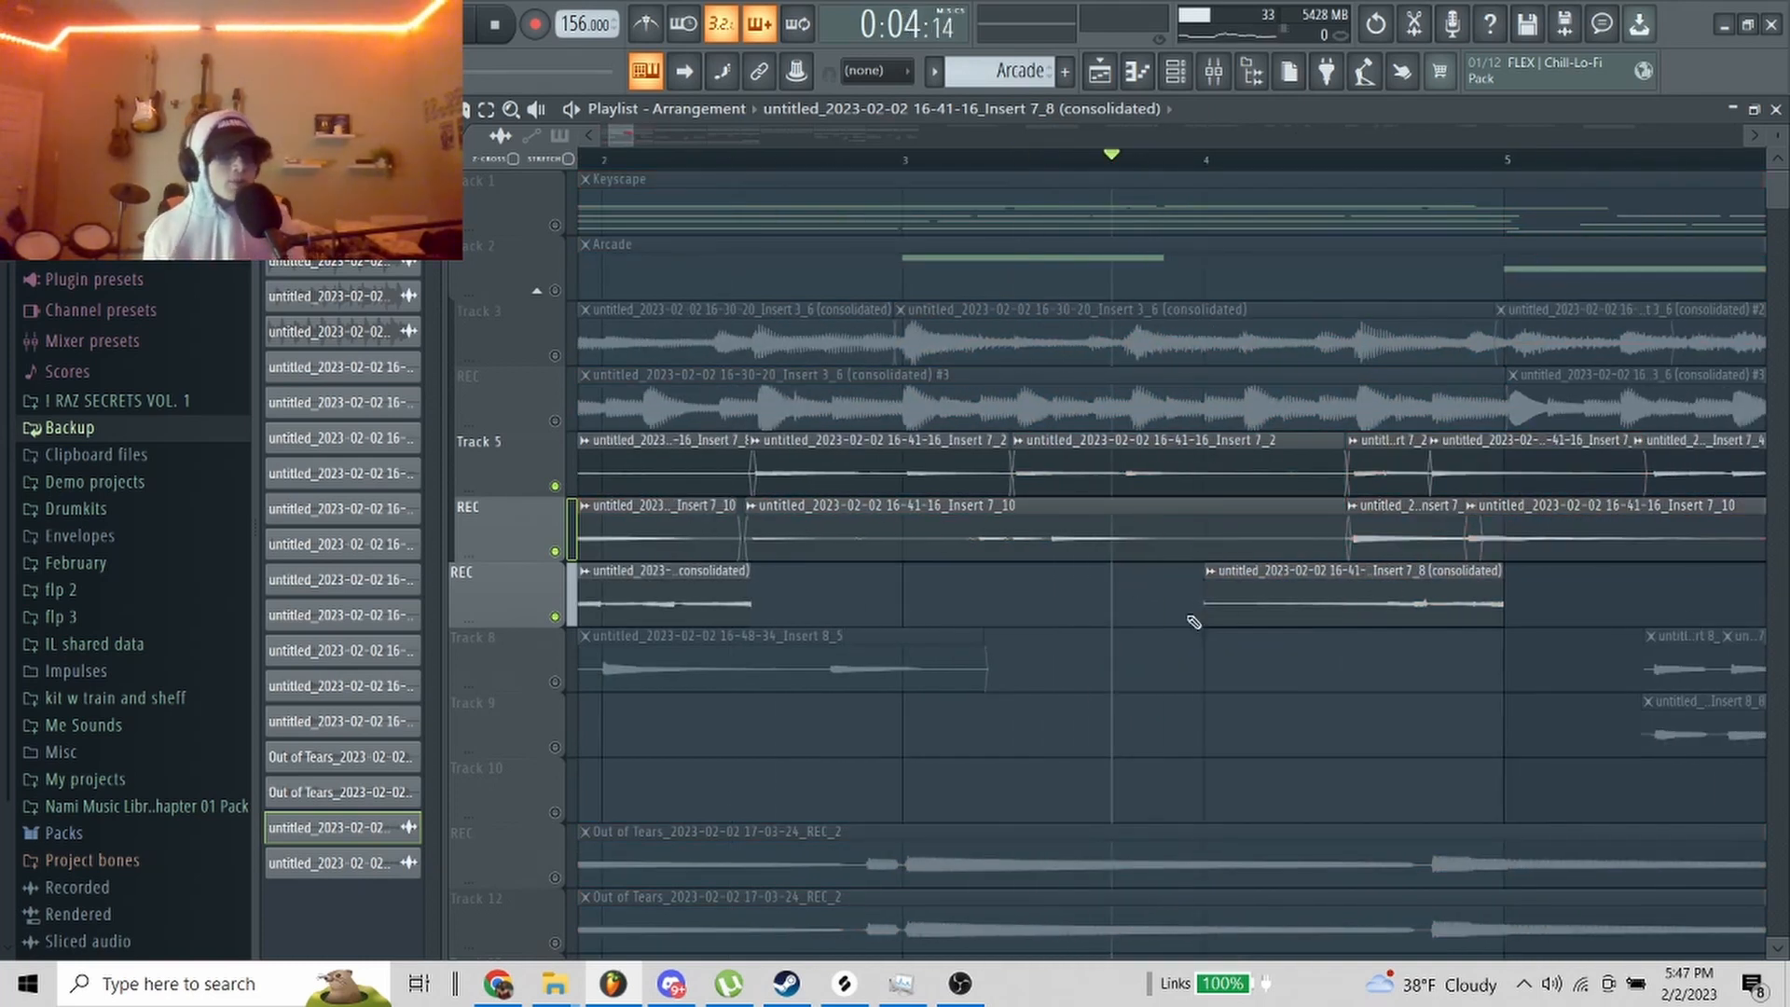
Step: Play Track 5 and its two REC tracks from bar 7 to the end of bar 8 and stop playback
scroll(1148, 604, down, 2)
scroll(1134, 544, down, 1)
scroll(1137, 503, up, 1)
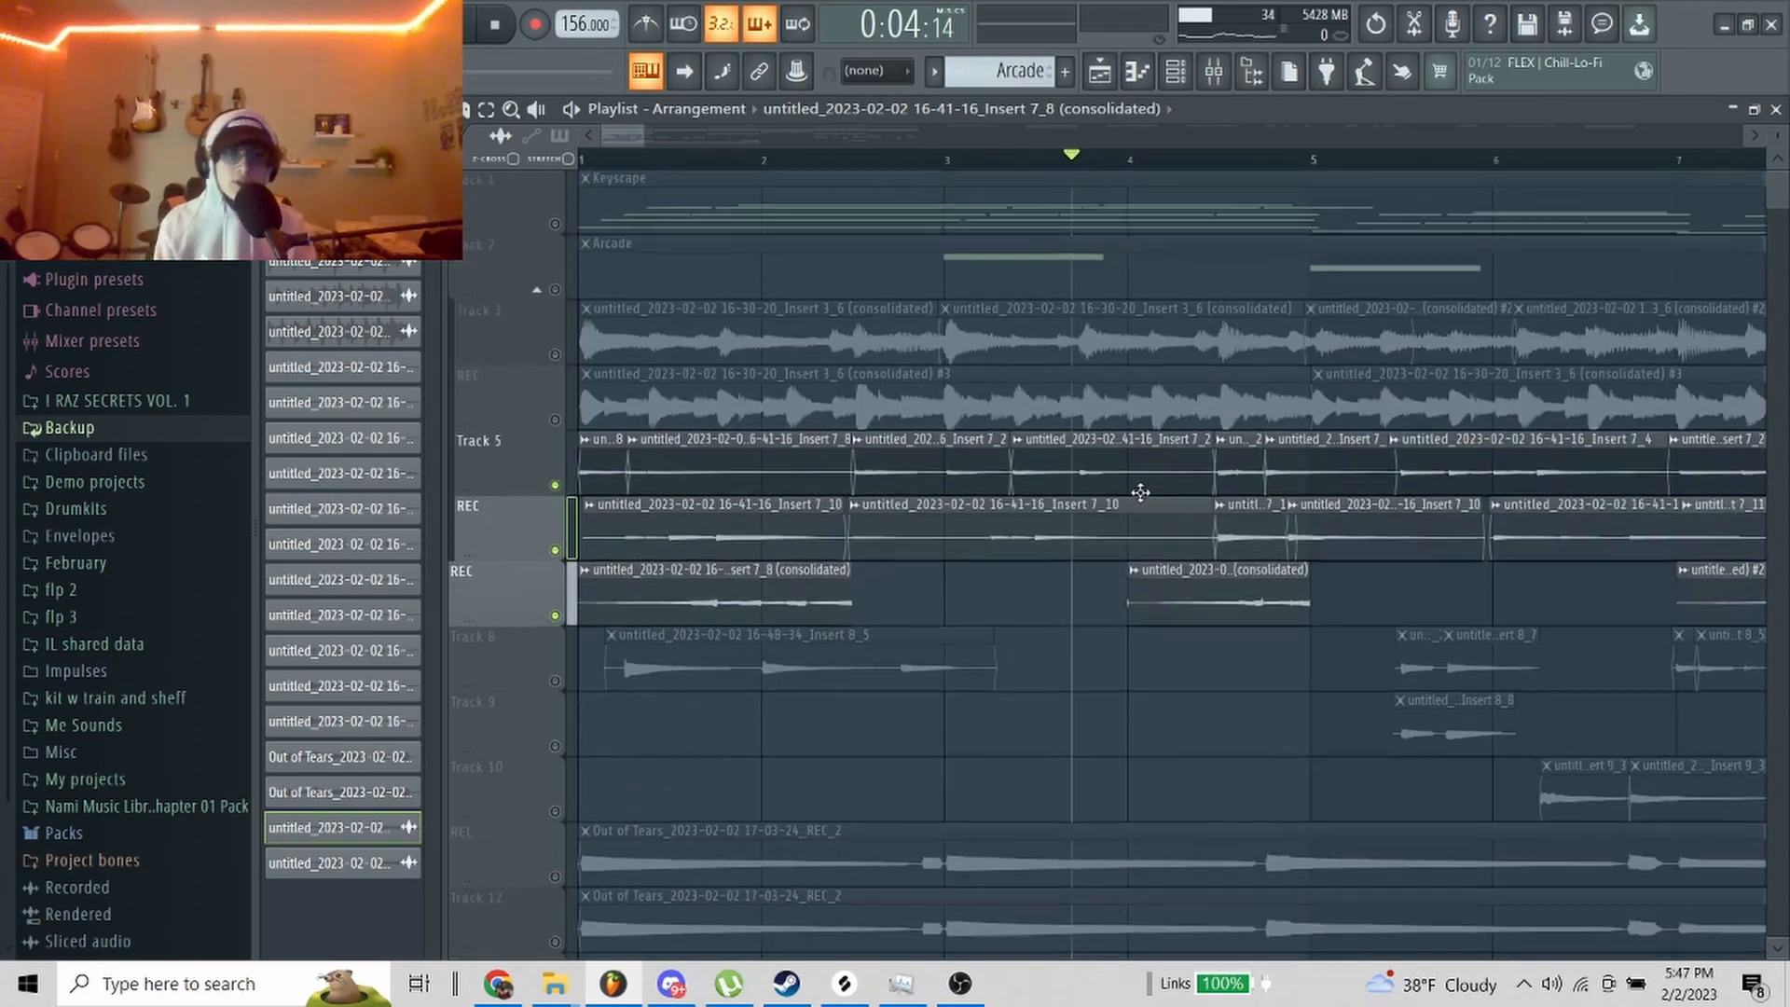
scroll(1138, 493, down, 2)
scroll(1496, 578, up, 4)
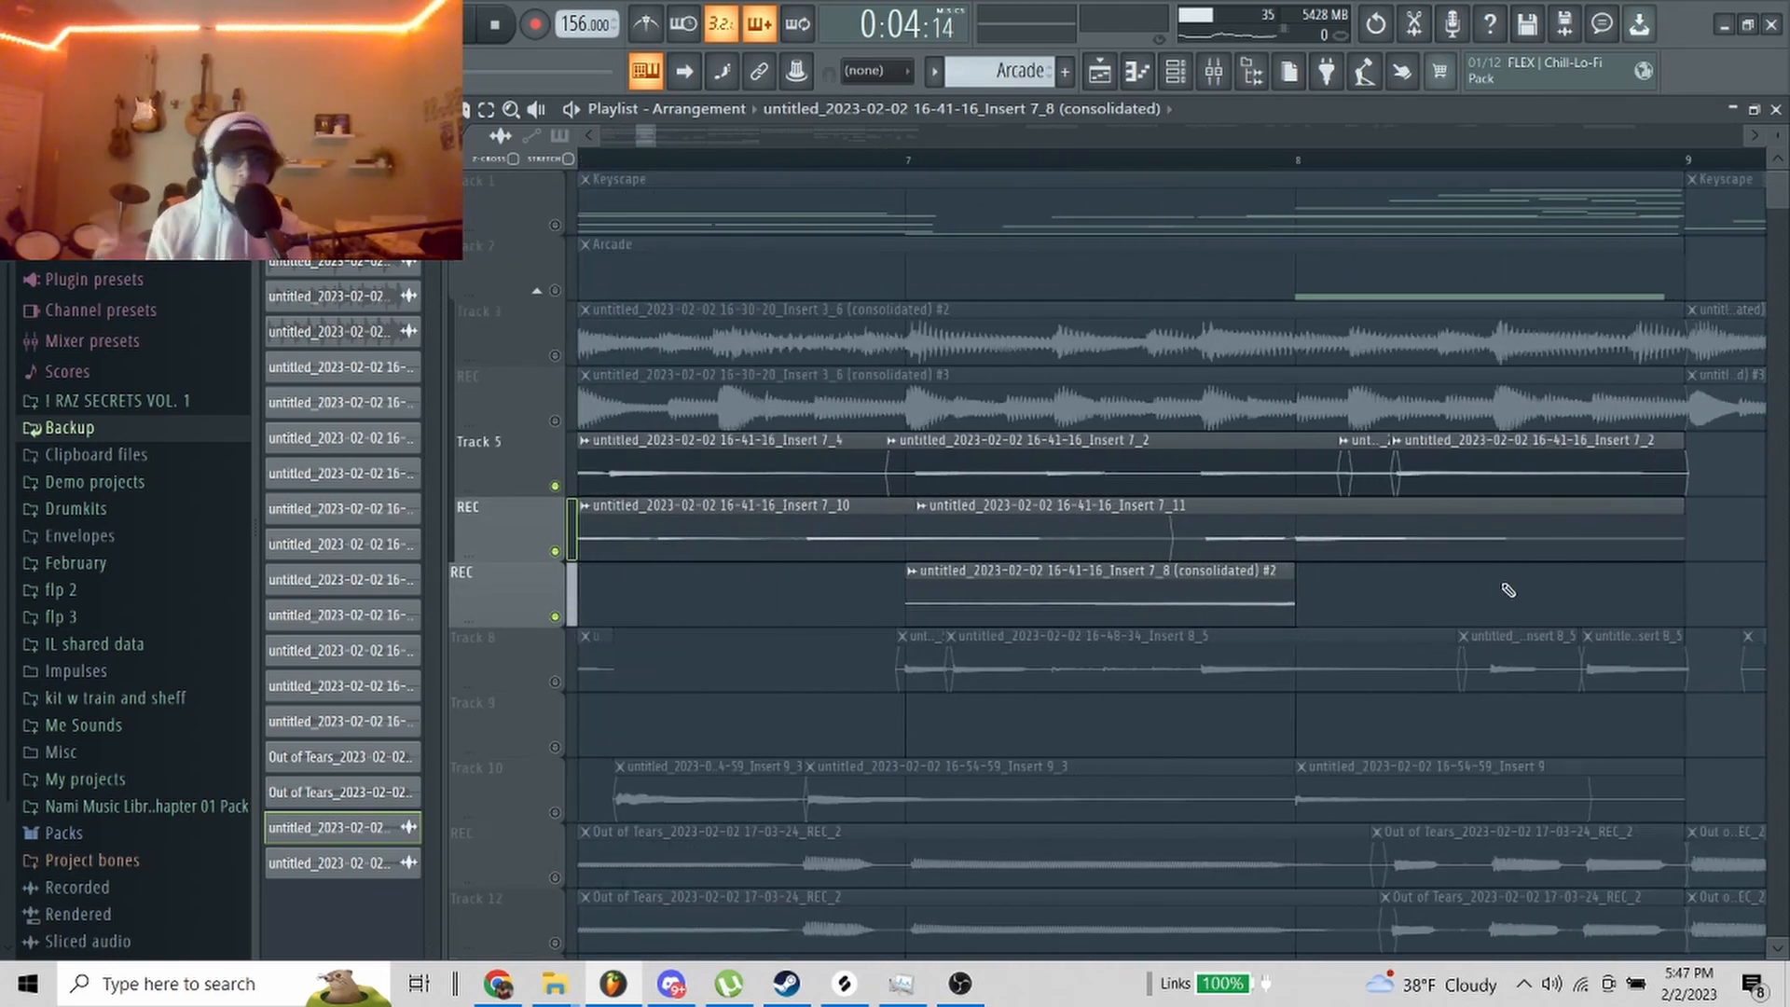
click(943, 158)
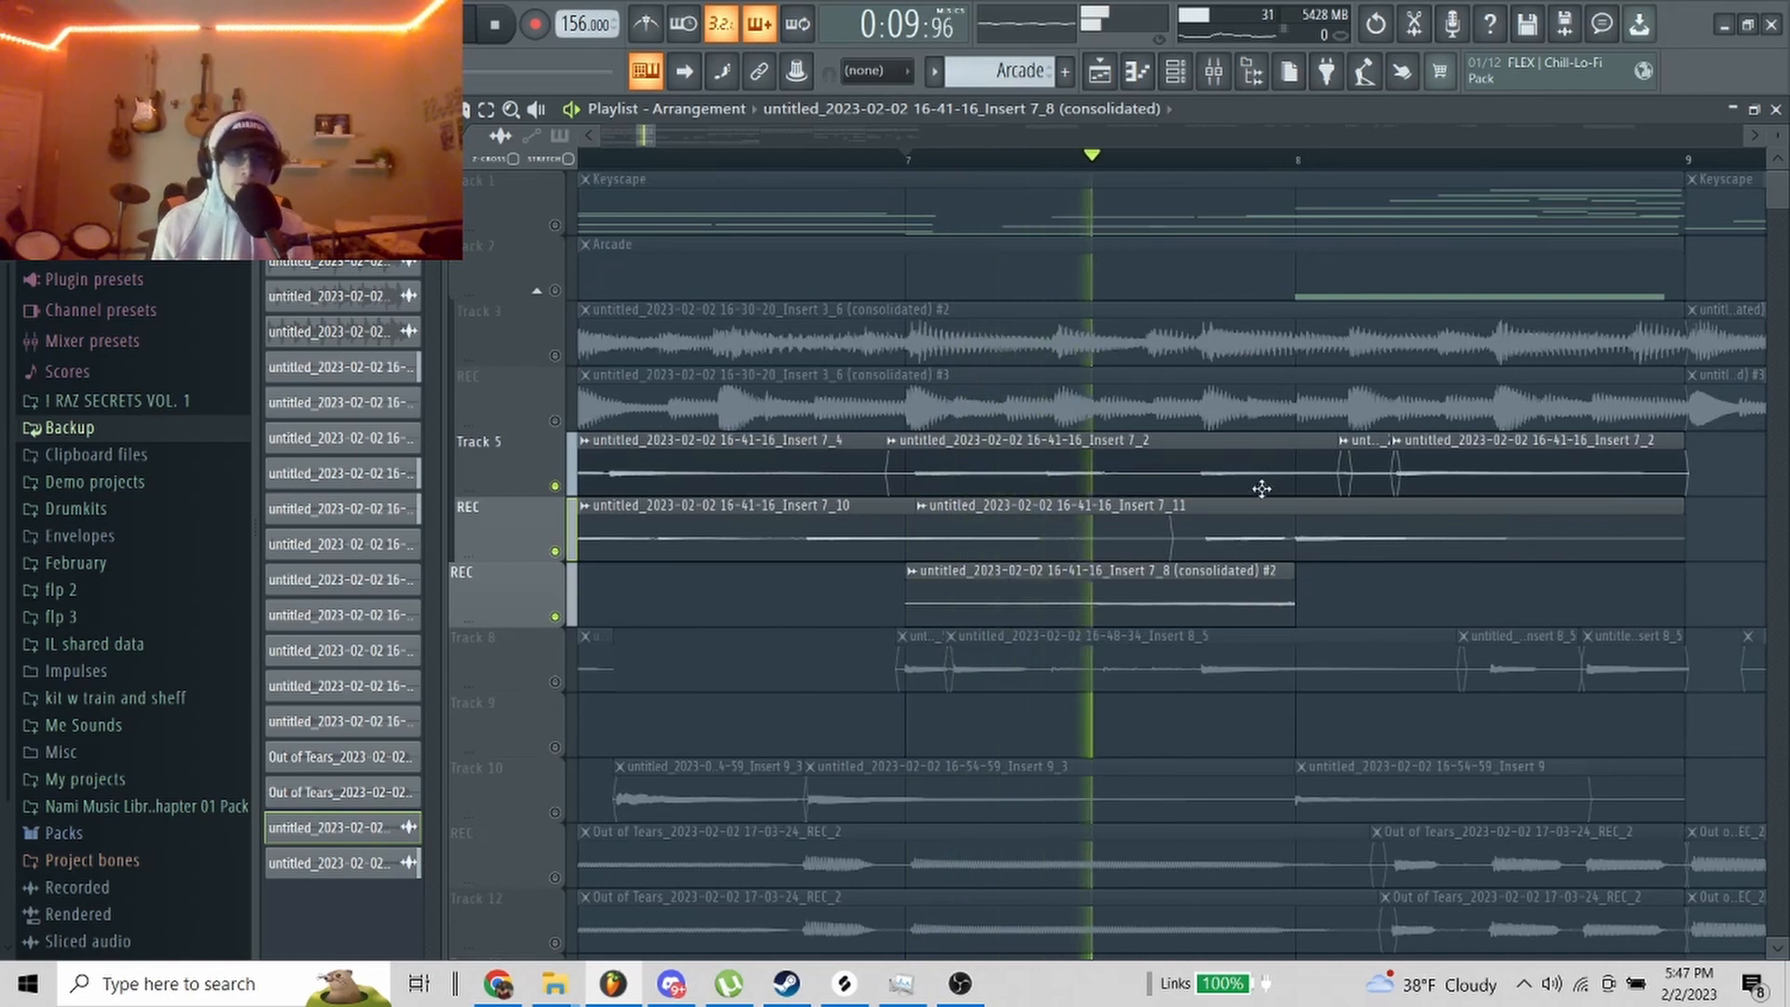
scroll(1159, 542, down, 3)
scroll(1132, 513, down, 3)
scroll(547, 334, down, 3)
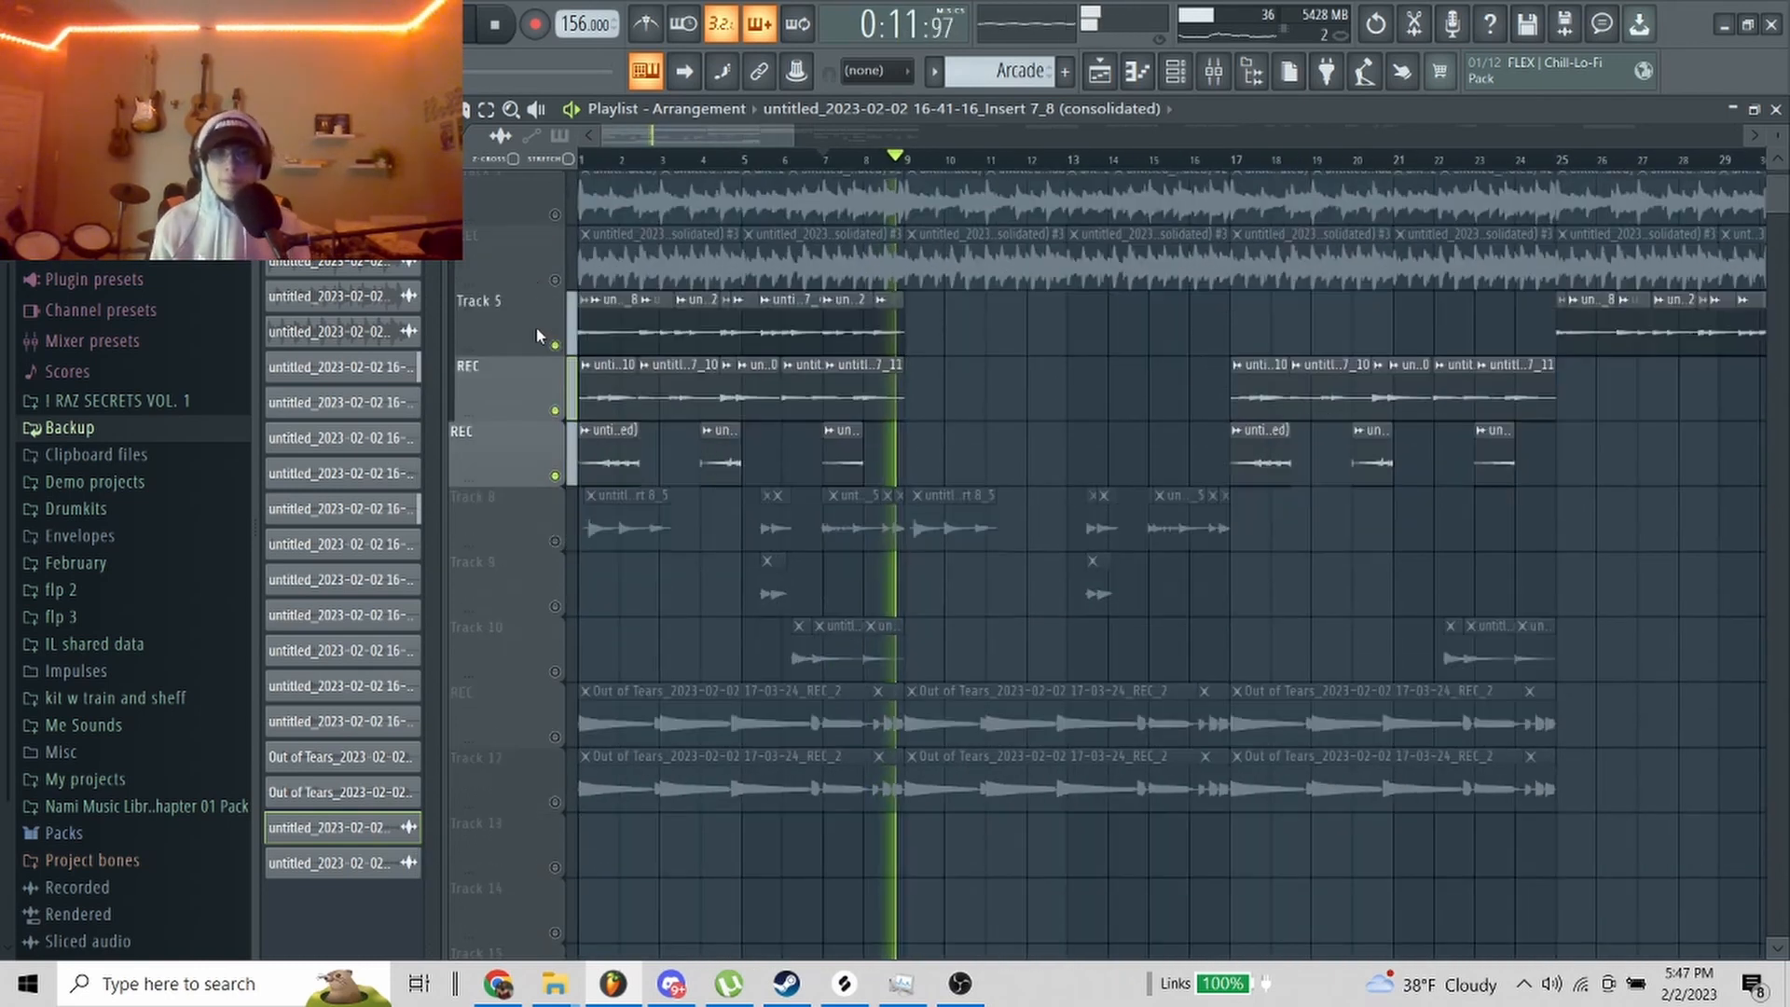
key(space)
scroll(543, 329, up, 5)
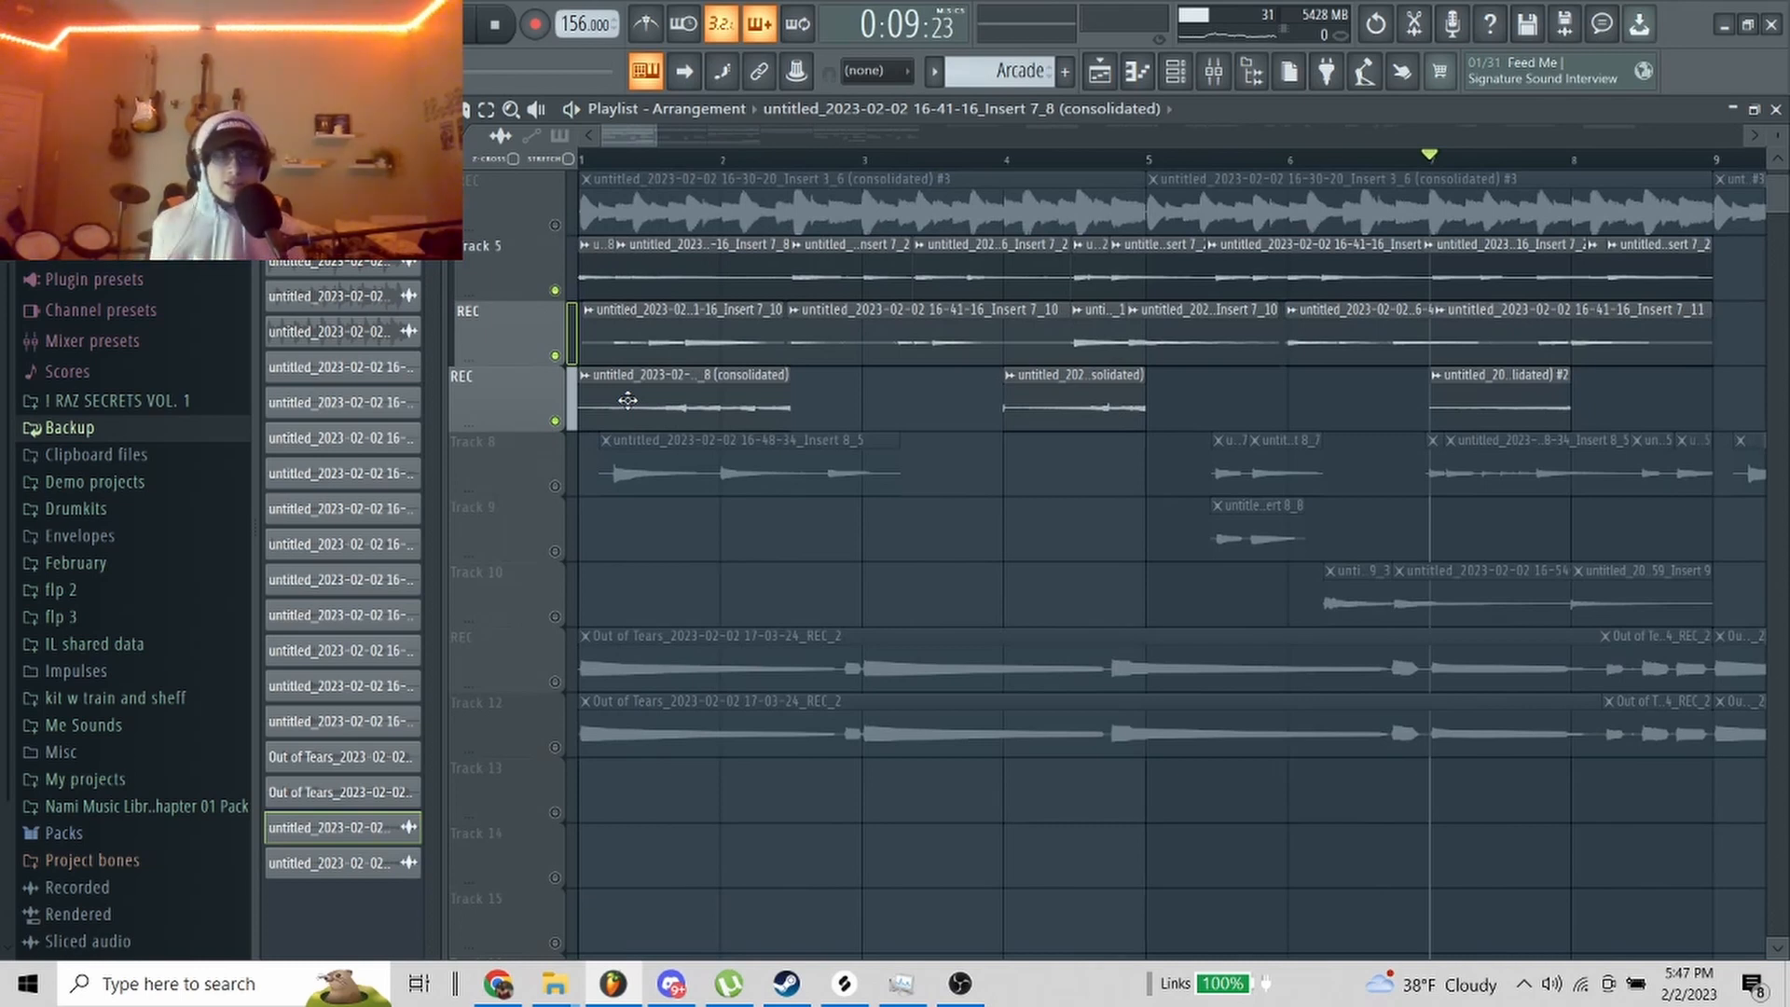
scroll(639, 365, up, 3)
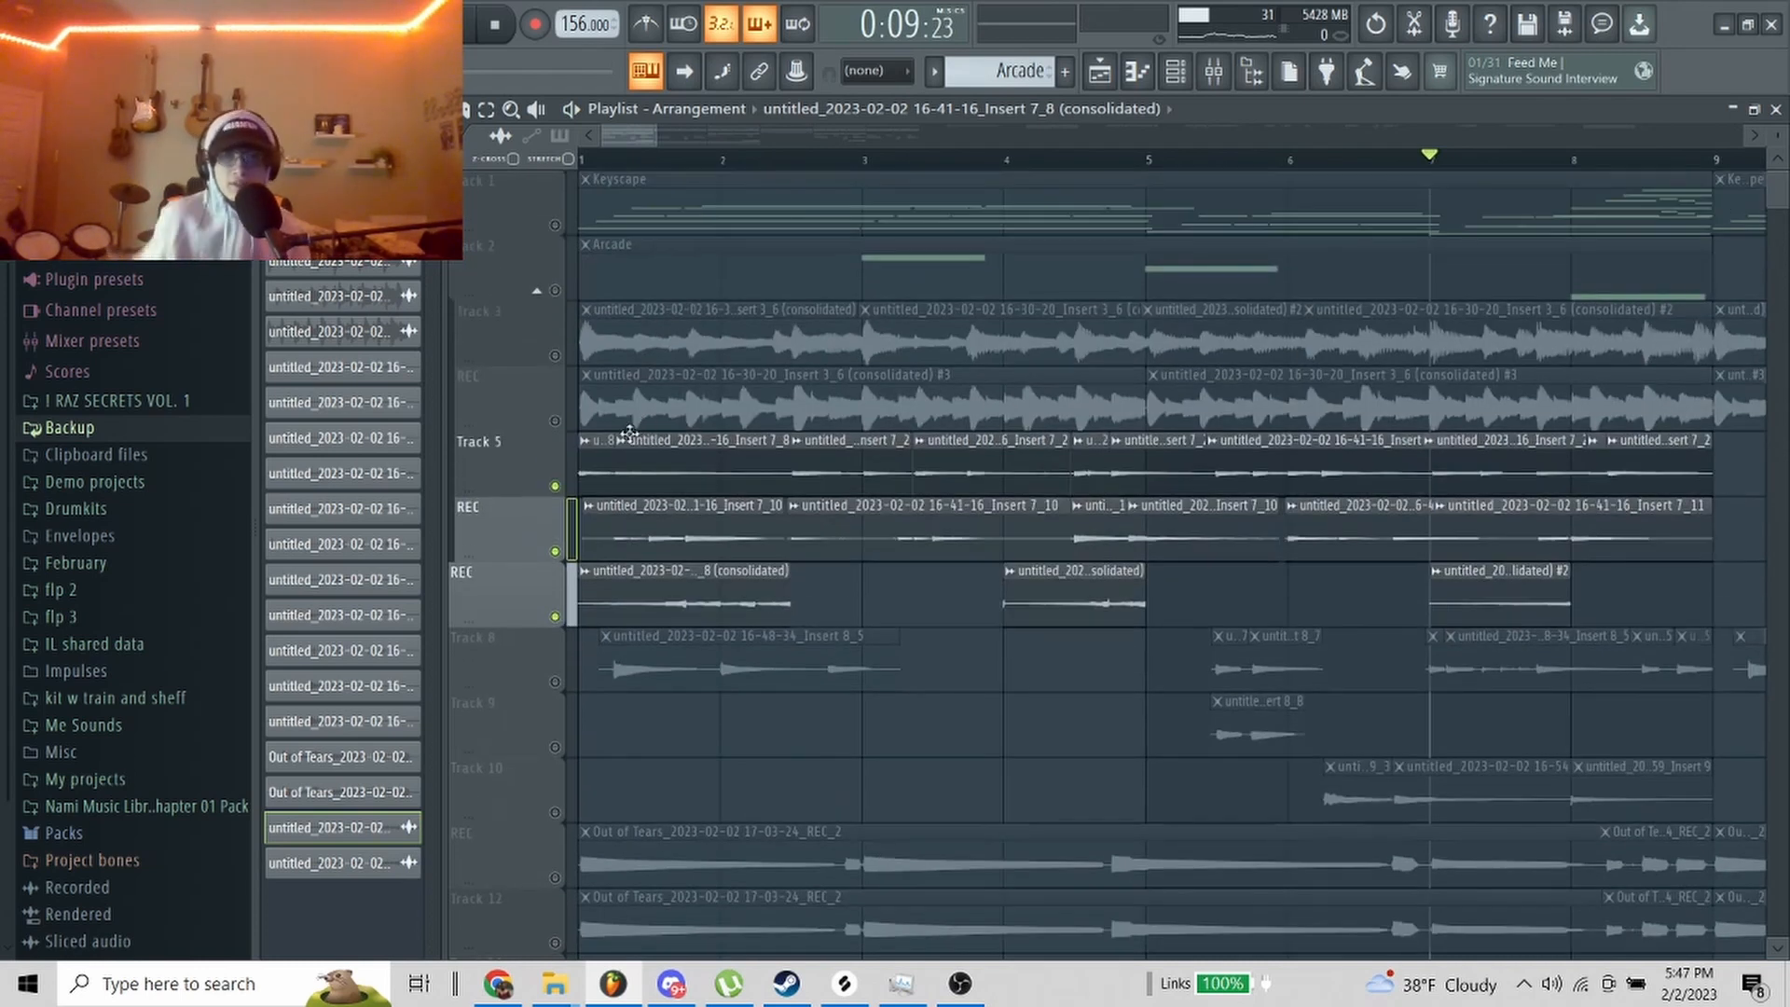
Step: Unmute the REC track above Track 5 and Tracks 3, 2 and 1, and play them with the enabled tracks
click(556, 421)
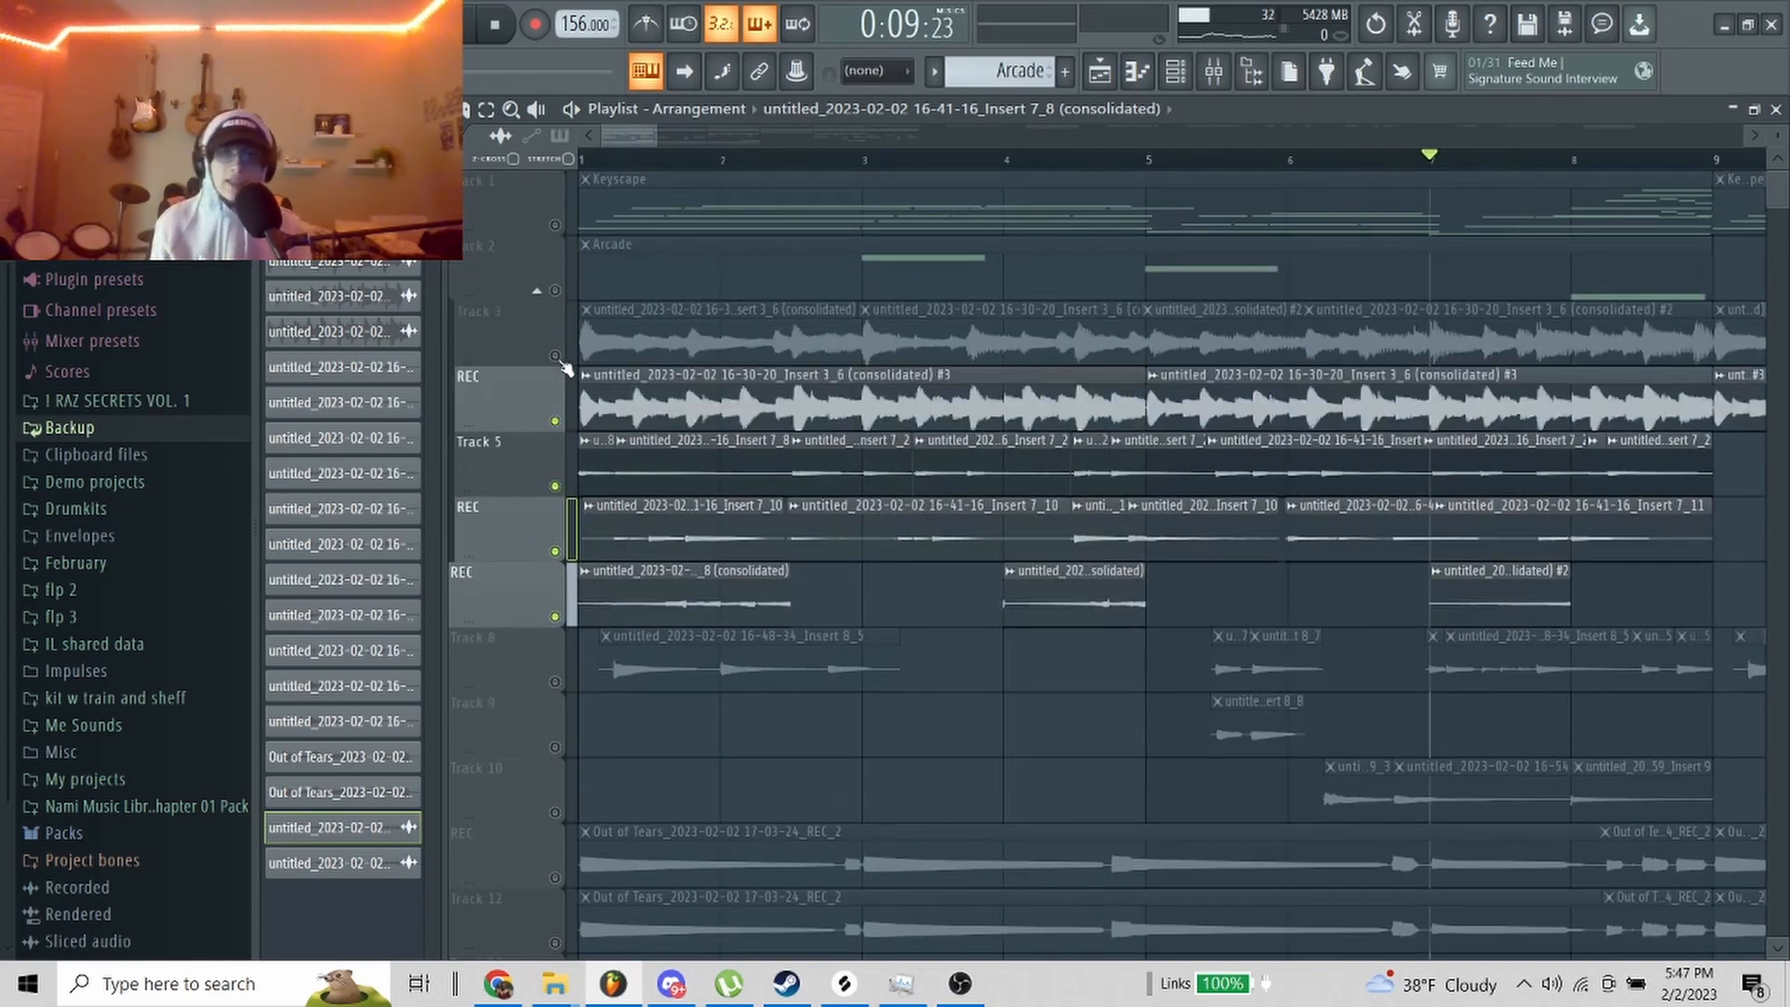
click(555, 355)
click(555, 290)
click(555, 225)
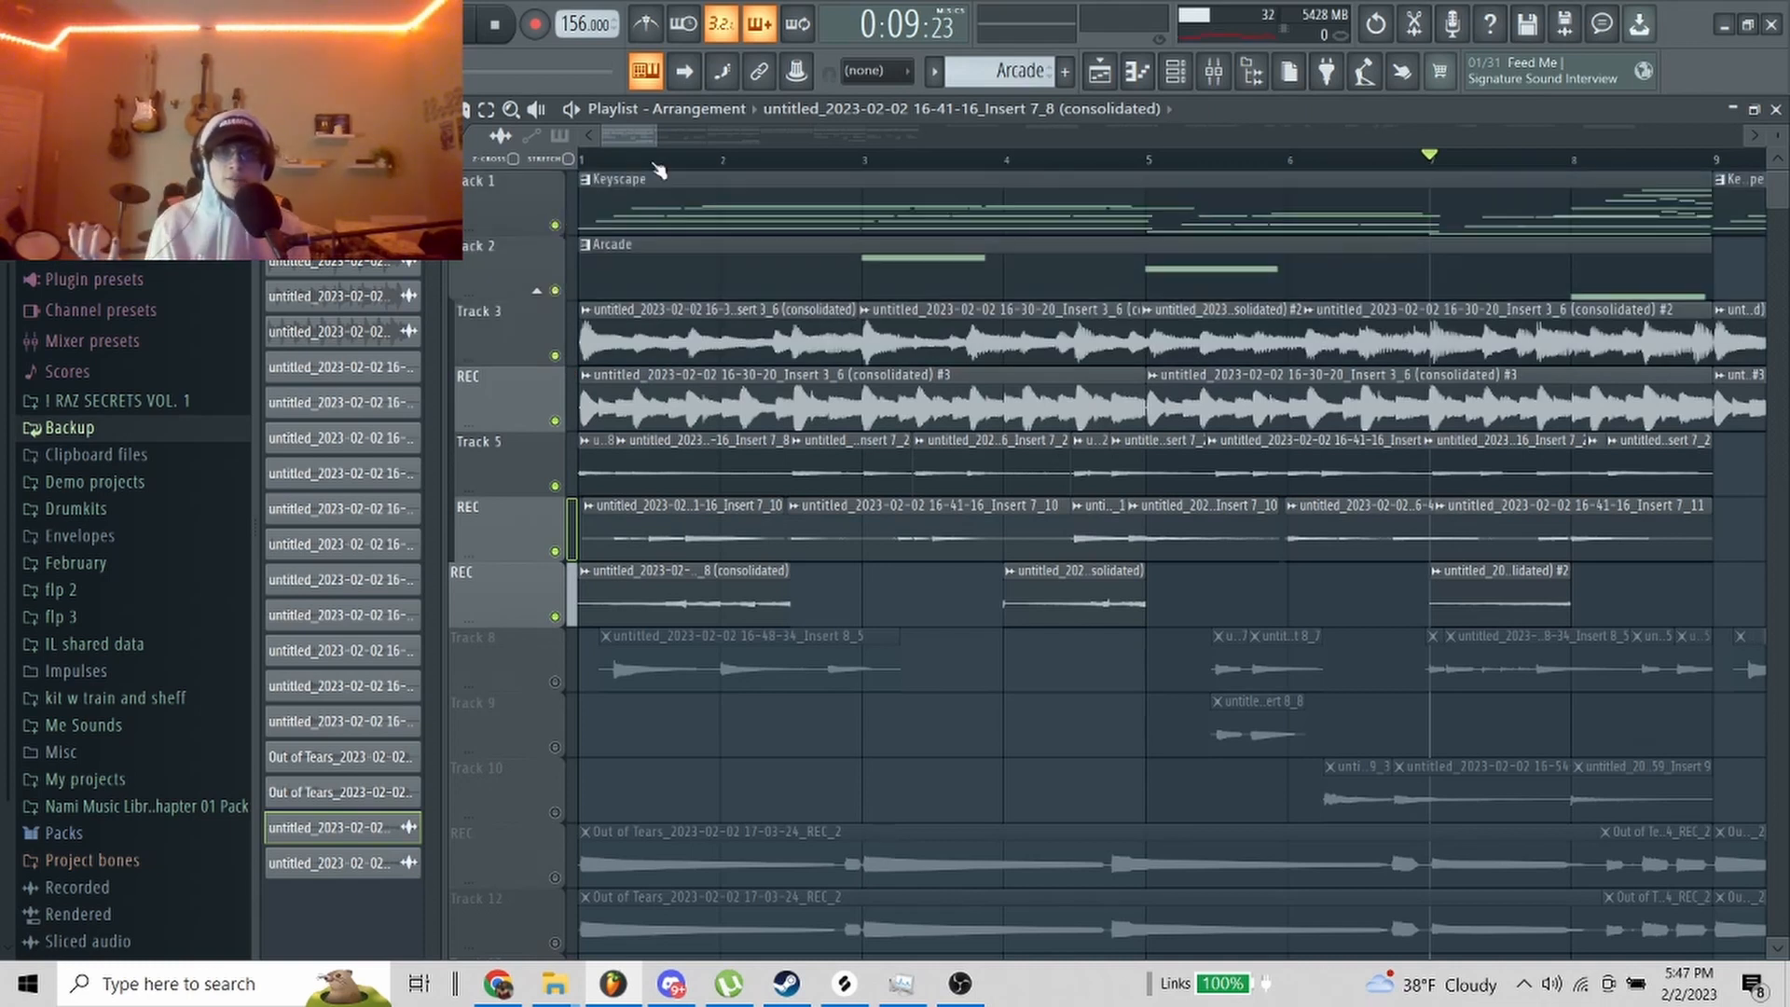
key(space)
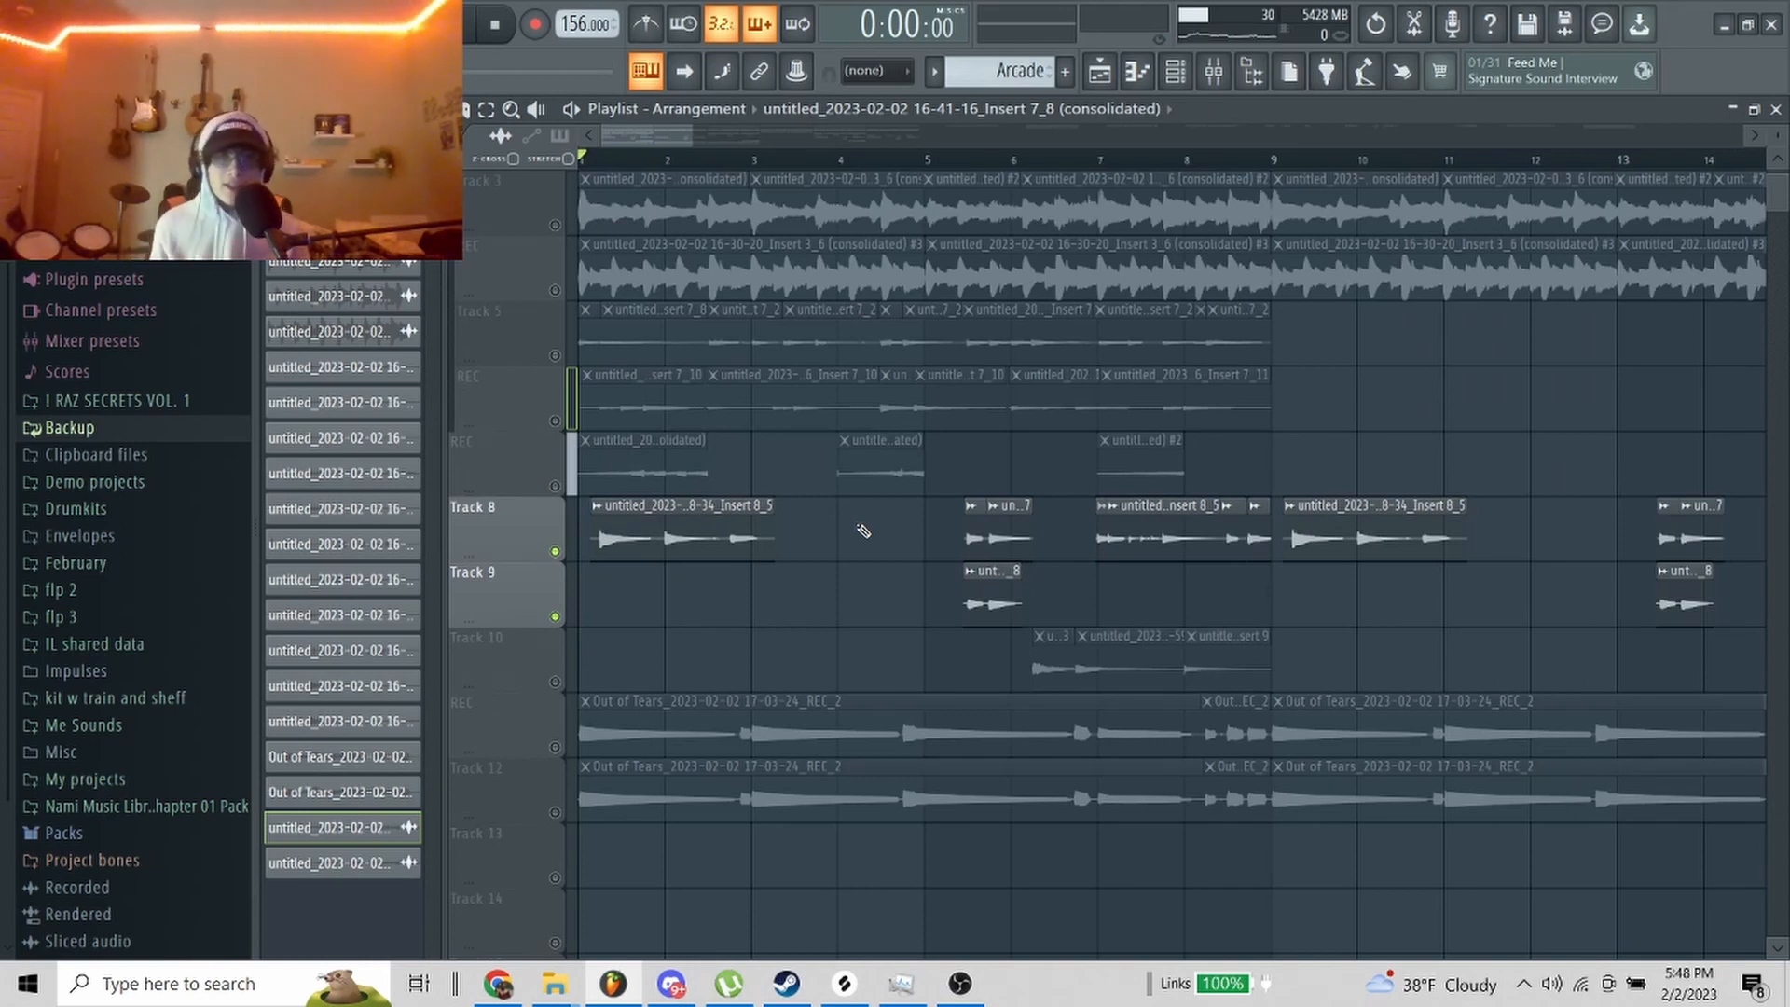
Step: Unmute Track 5 and its two REC tracks alongside Tracks 8 and 9, play from bar 1 through bar 8 and stop playback
click(555, 484)
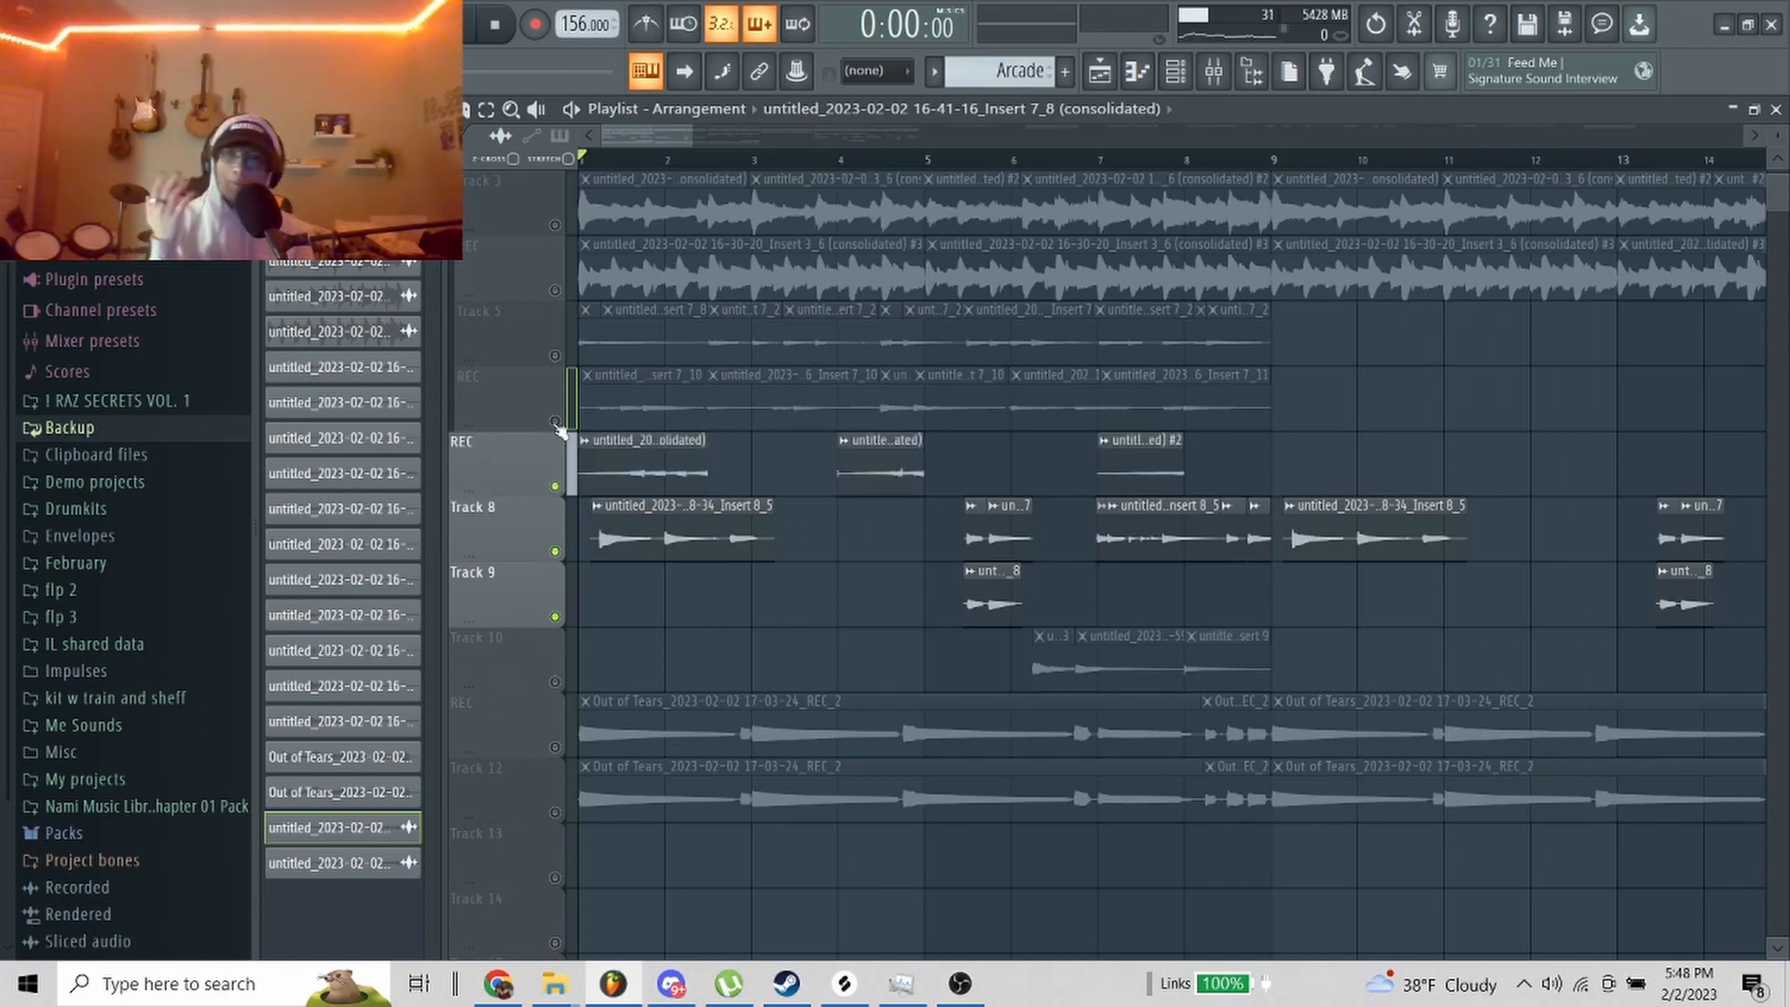
click(554, 420)
click(554, 355)
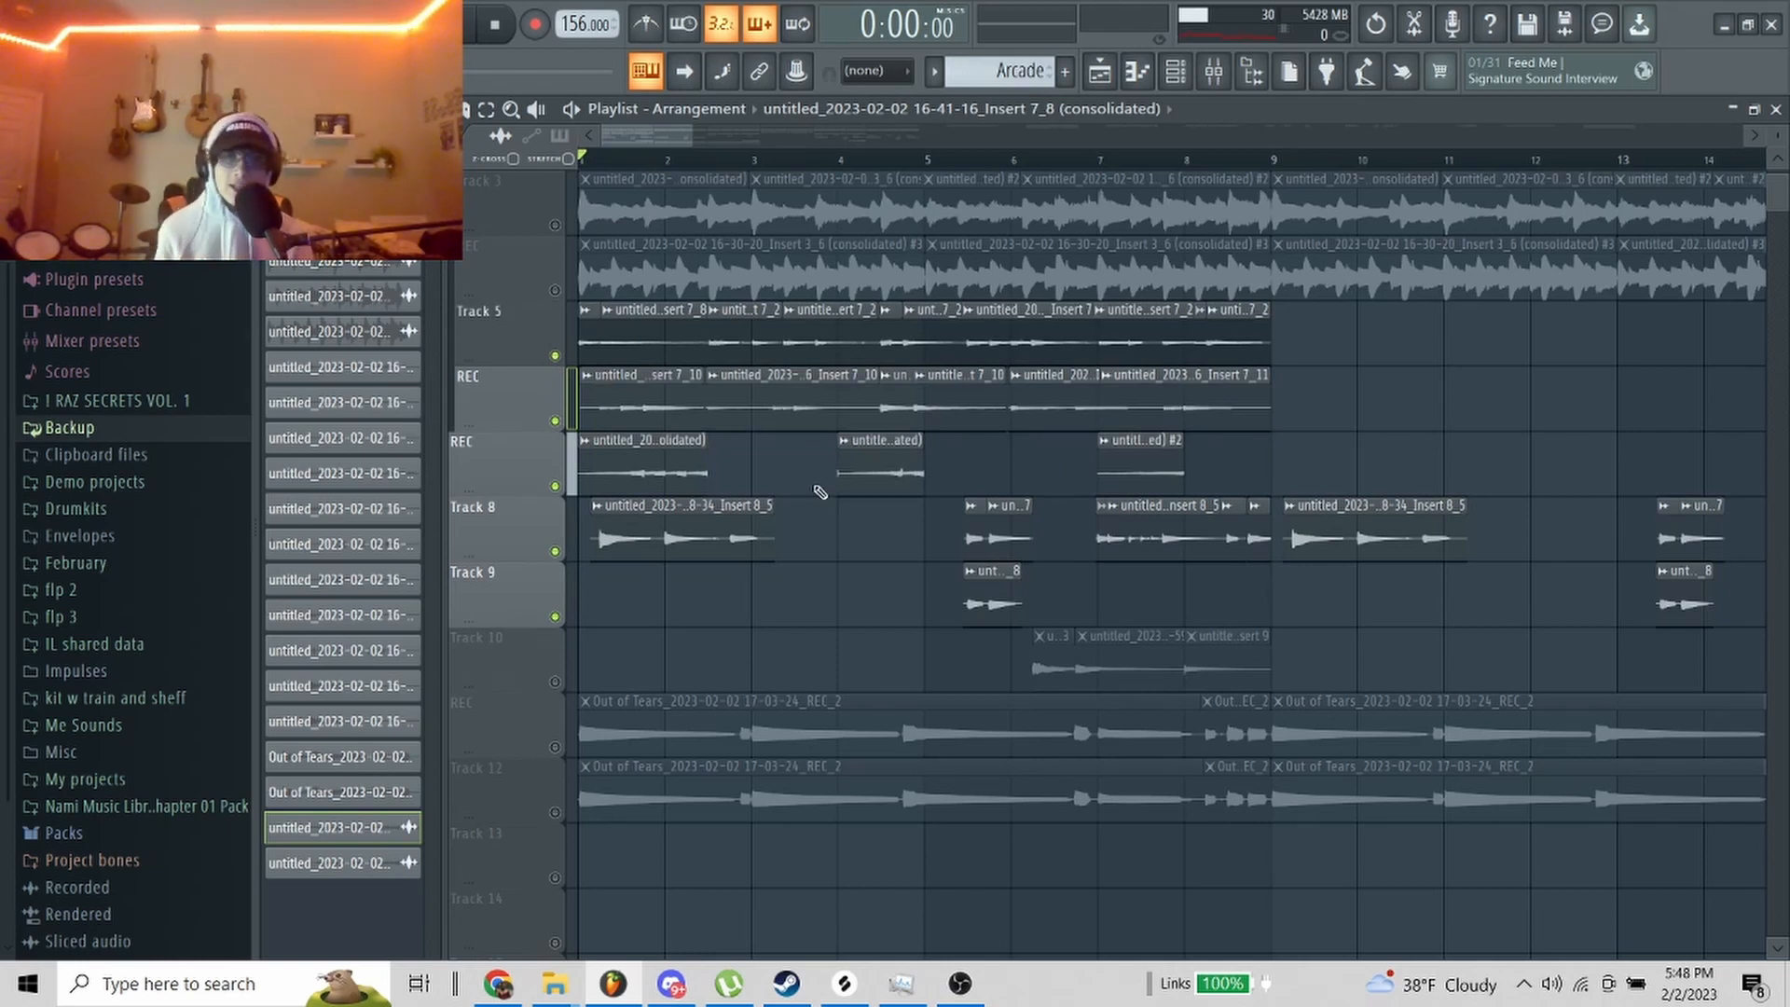
key(space)
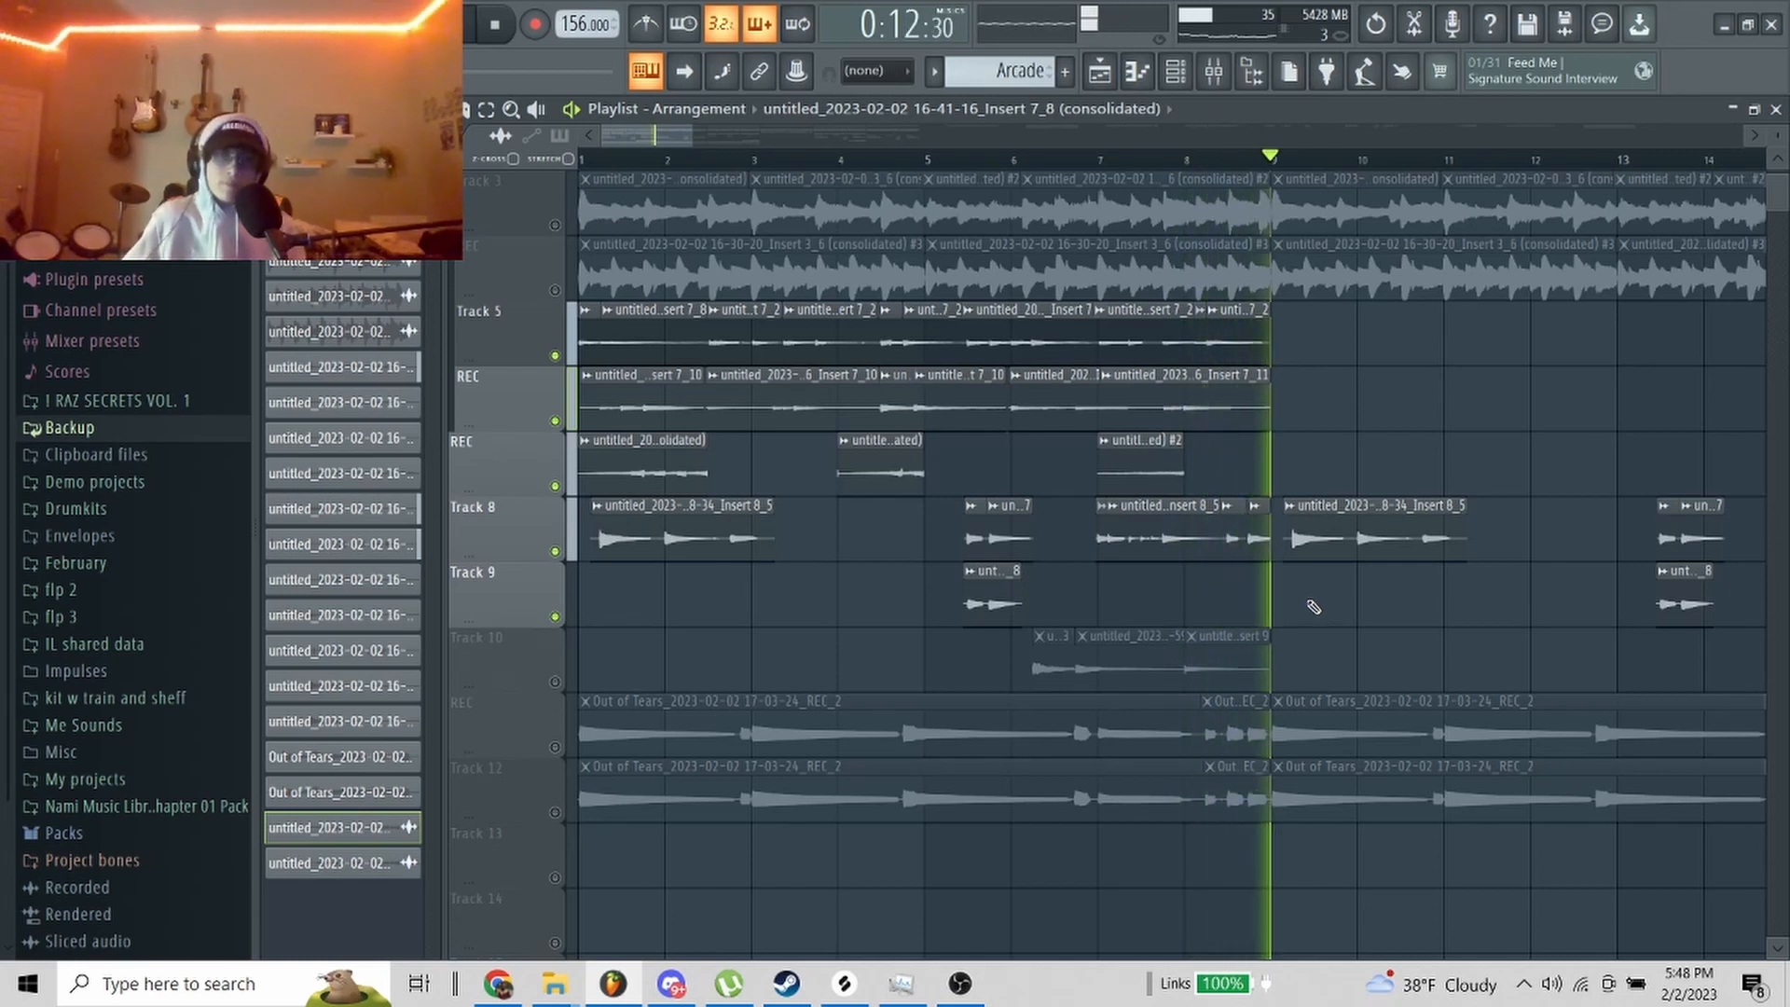
key(space)
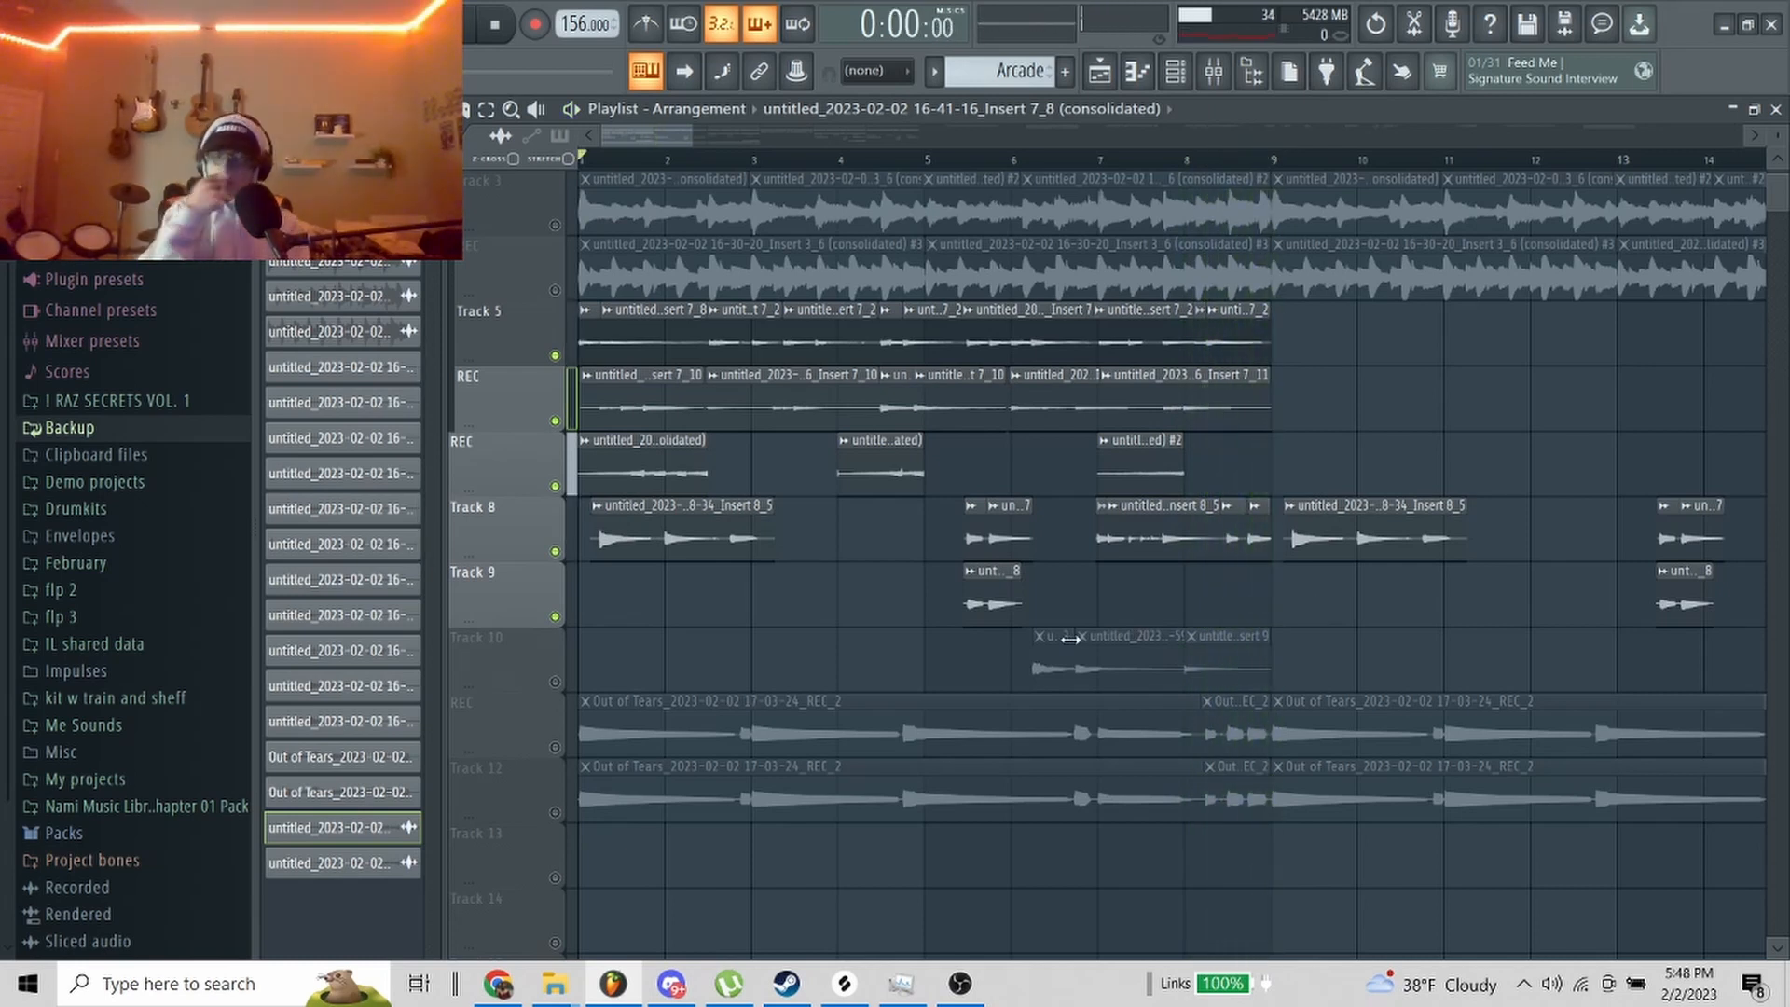
Step: Unmute Track 10, open its middle clip's sample settings and view the Archetype Cory Wong amp on mixer insert 9
click(555, 682)
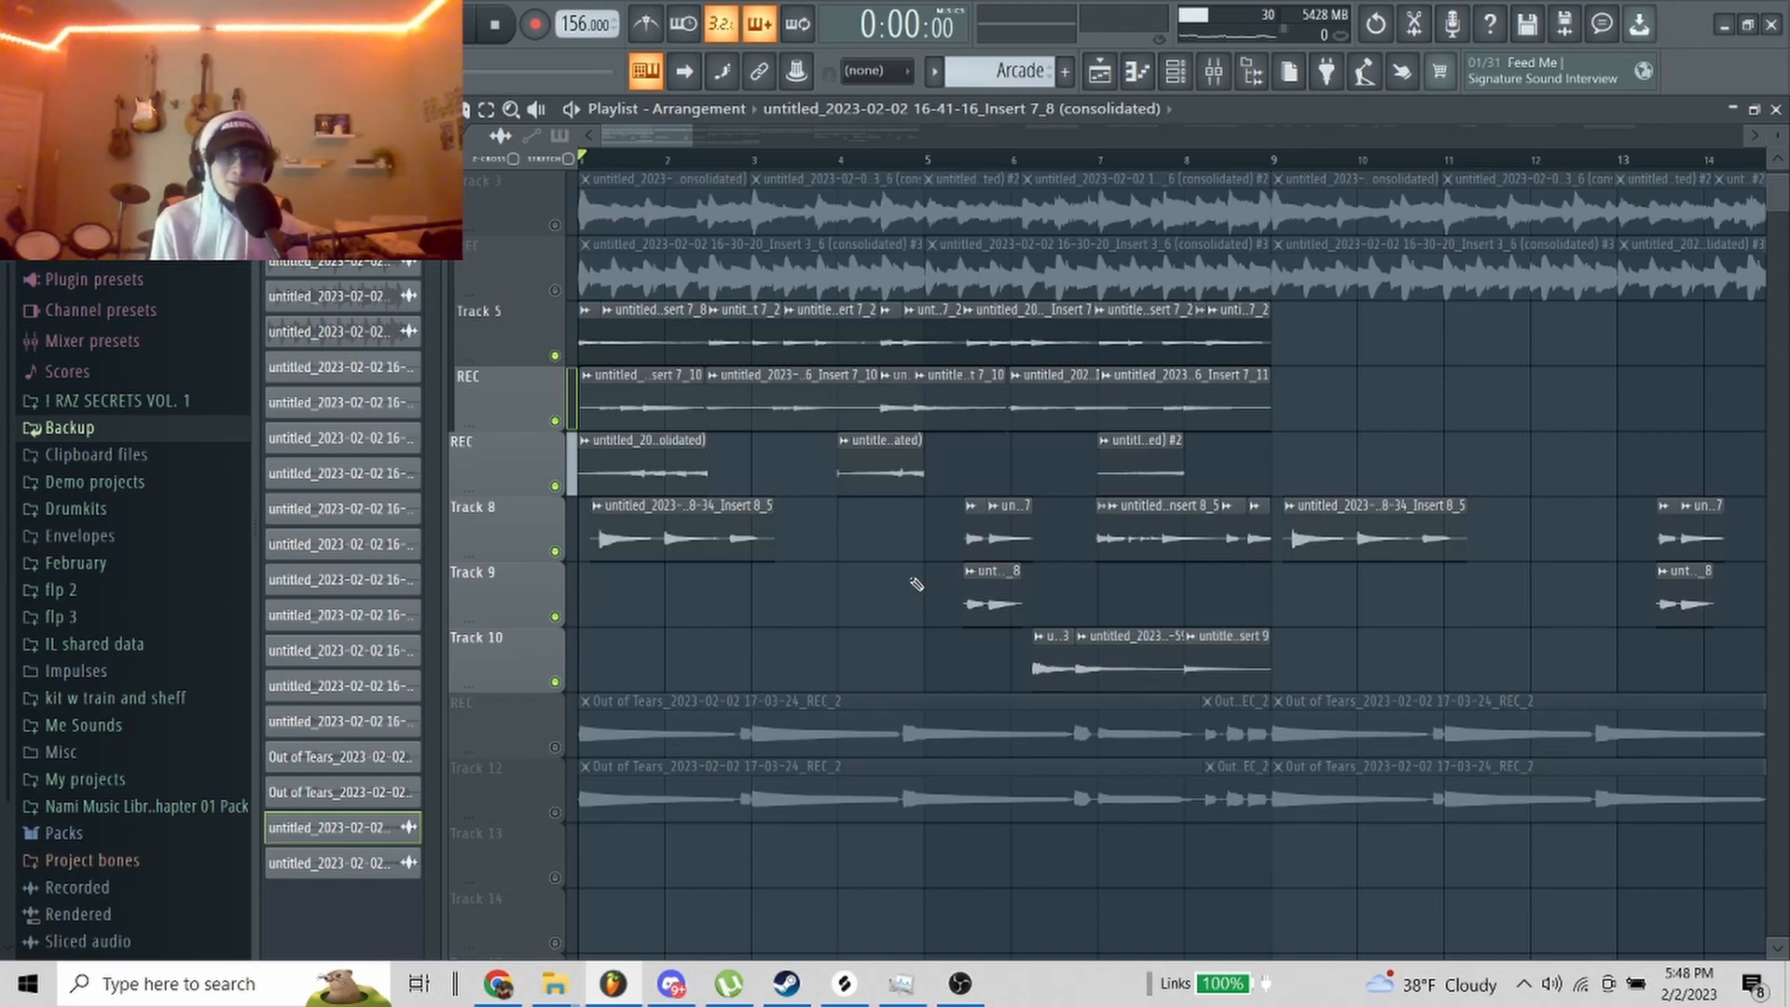
double_click(1153, 663)
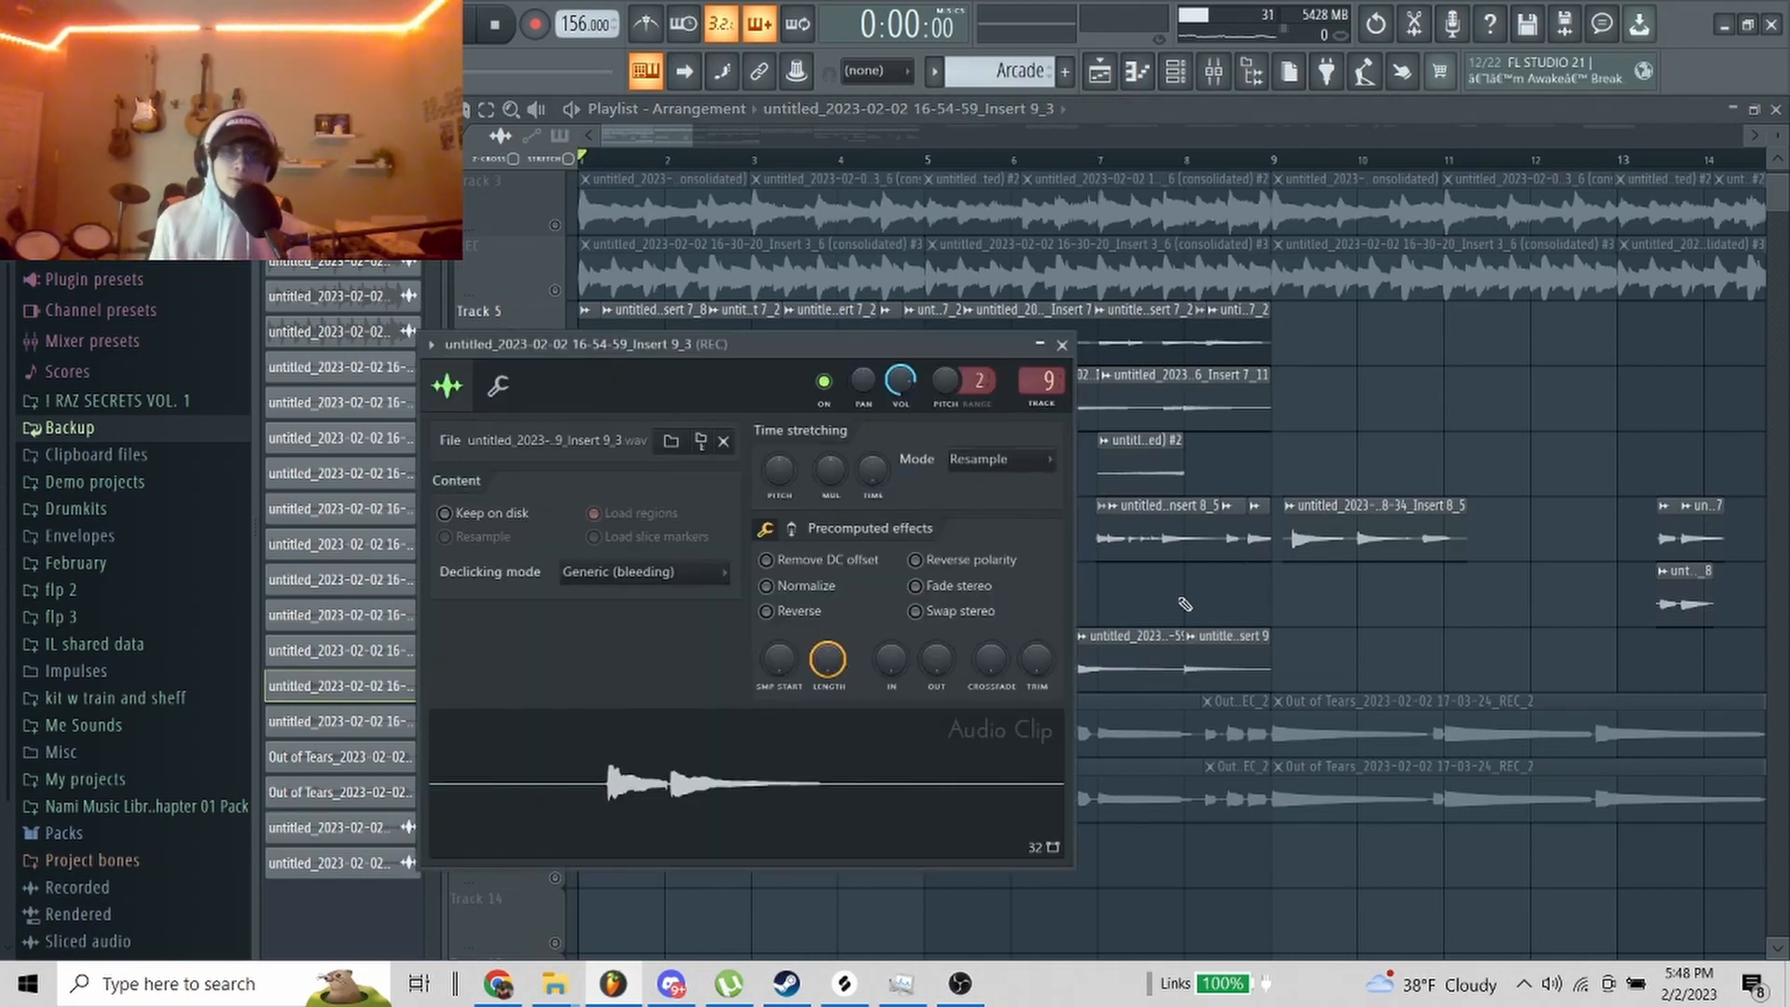
click(1214, 71)
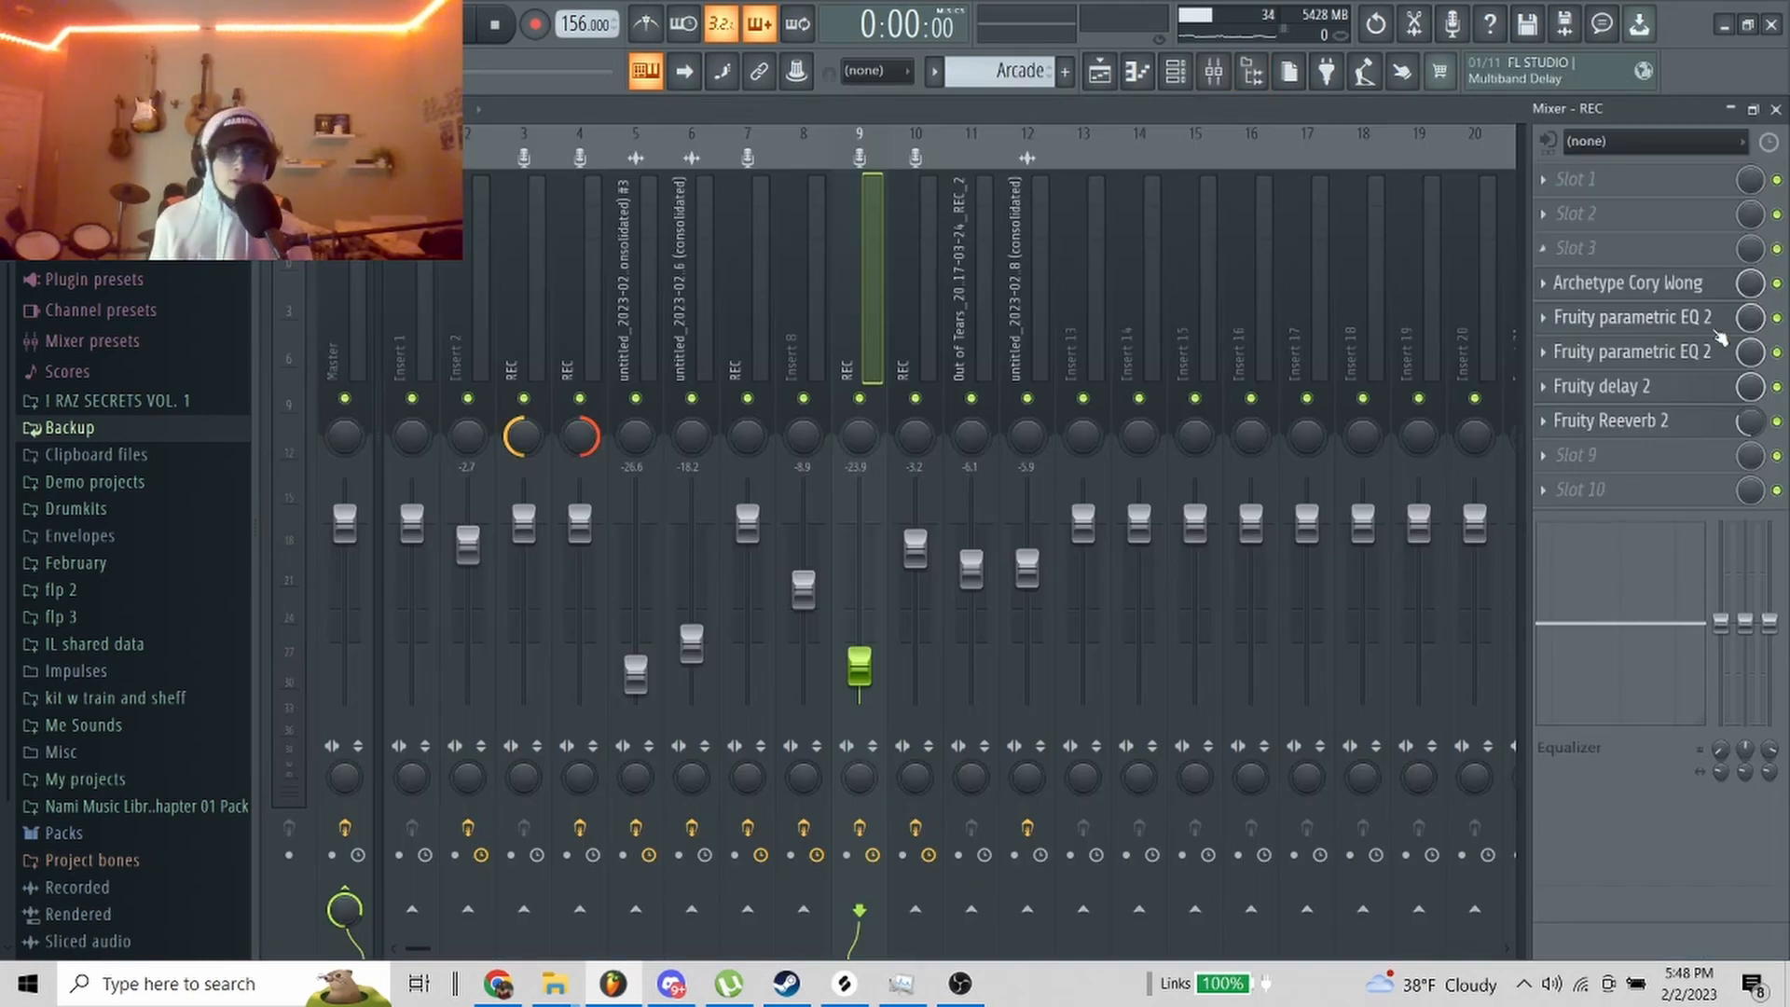
click(1656, 291)
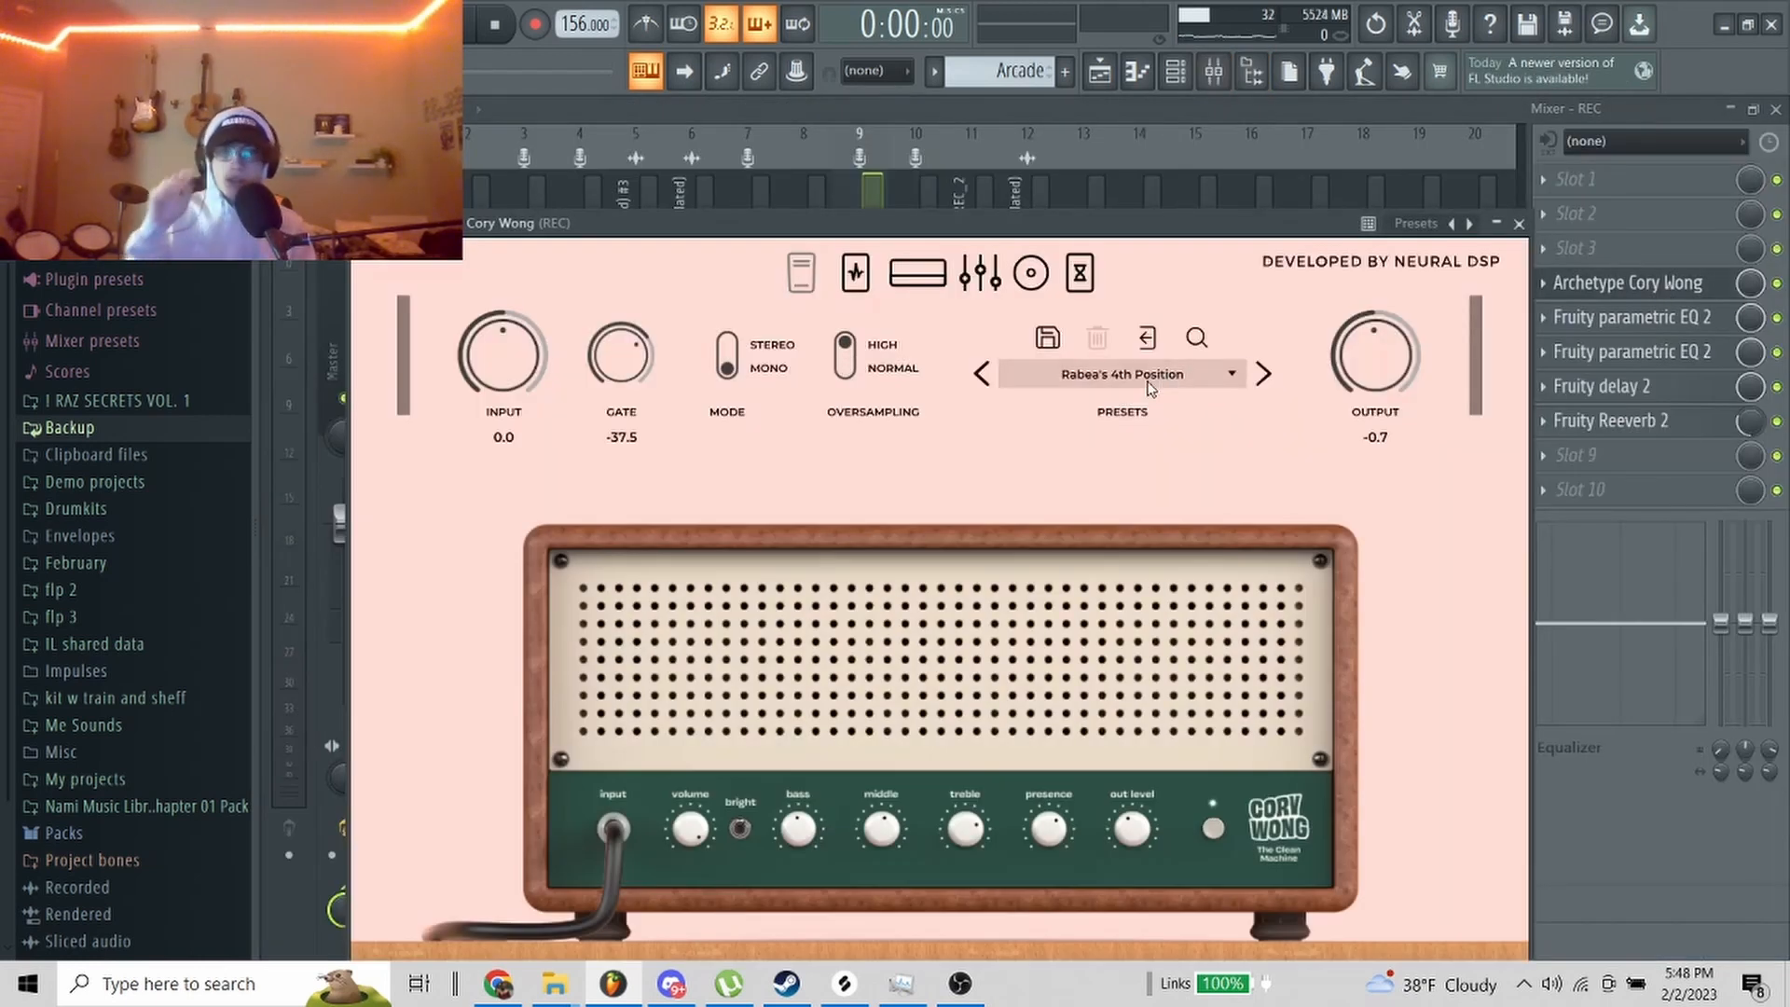
click(1595, 283)
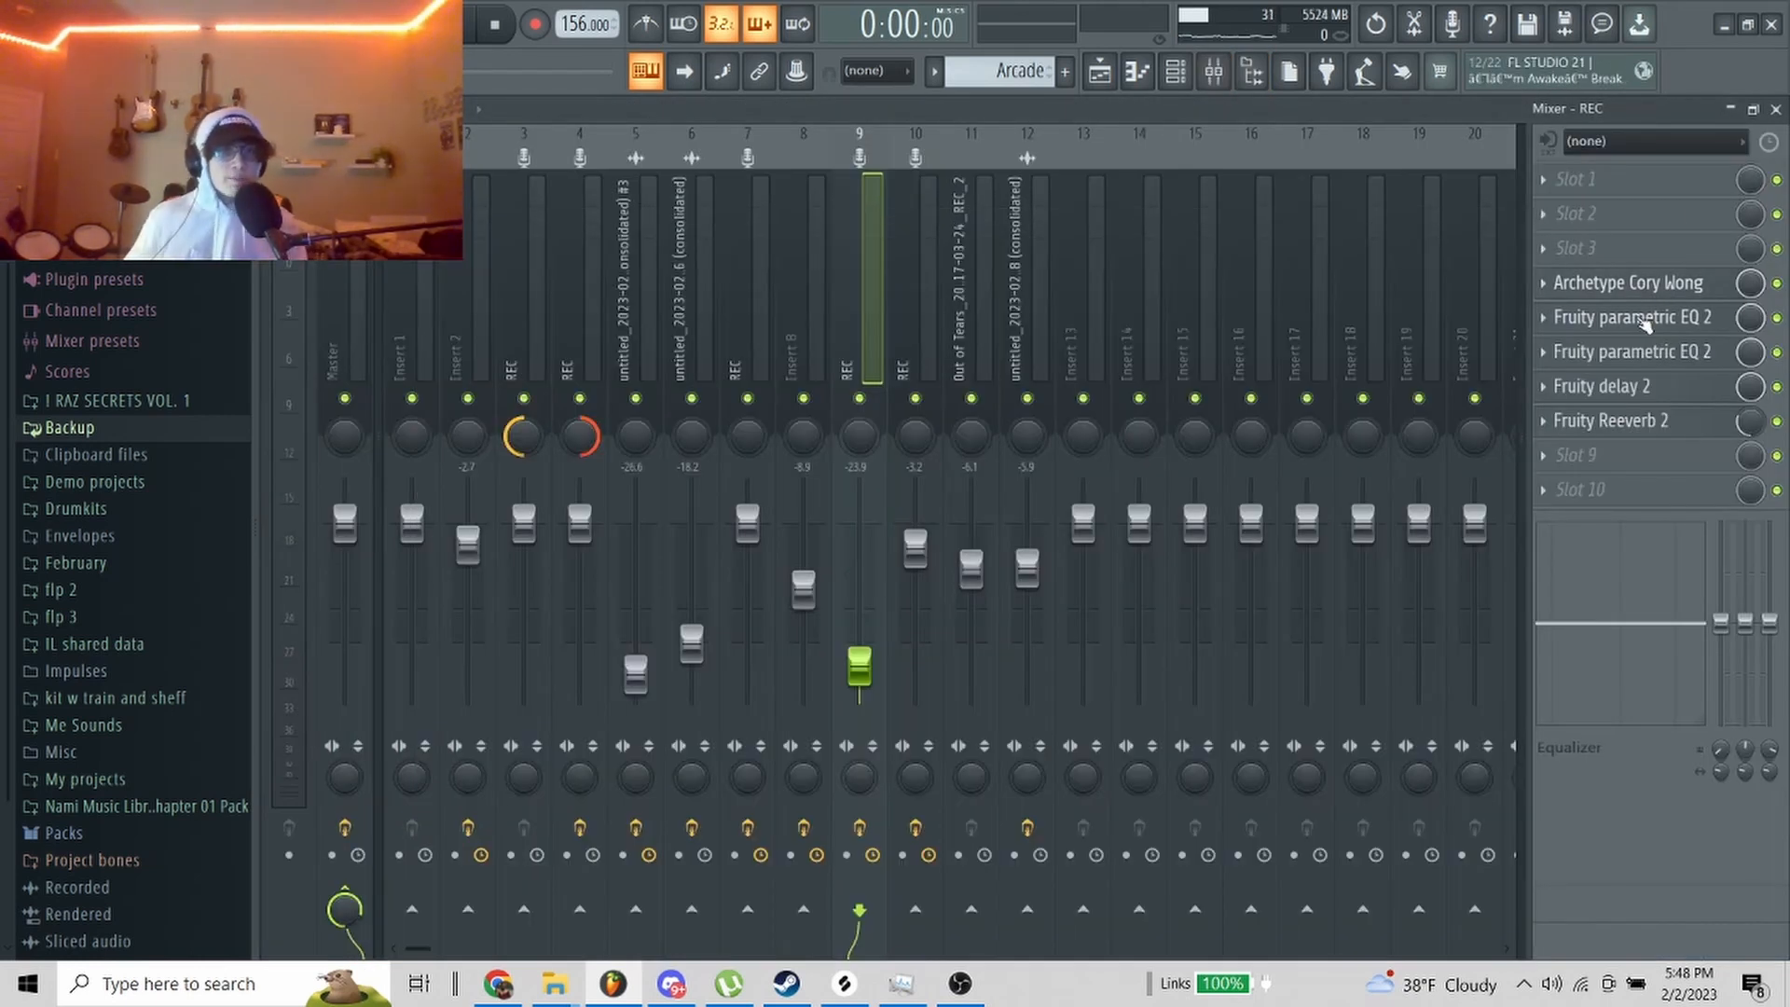
Step: Examine both Fruity parametric EQ 2 curves, Fruity delay 2 and Fruity Reeverb 2 on mixer insert 9, closing each plugin
click(1645, 319)
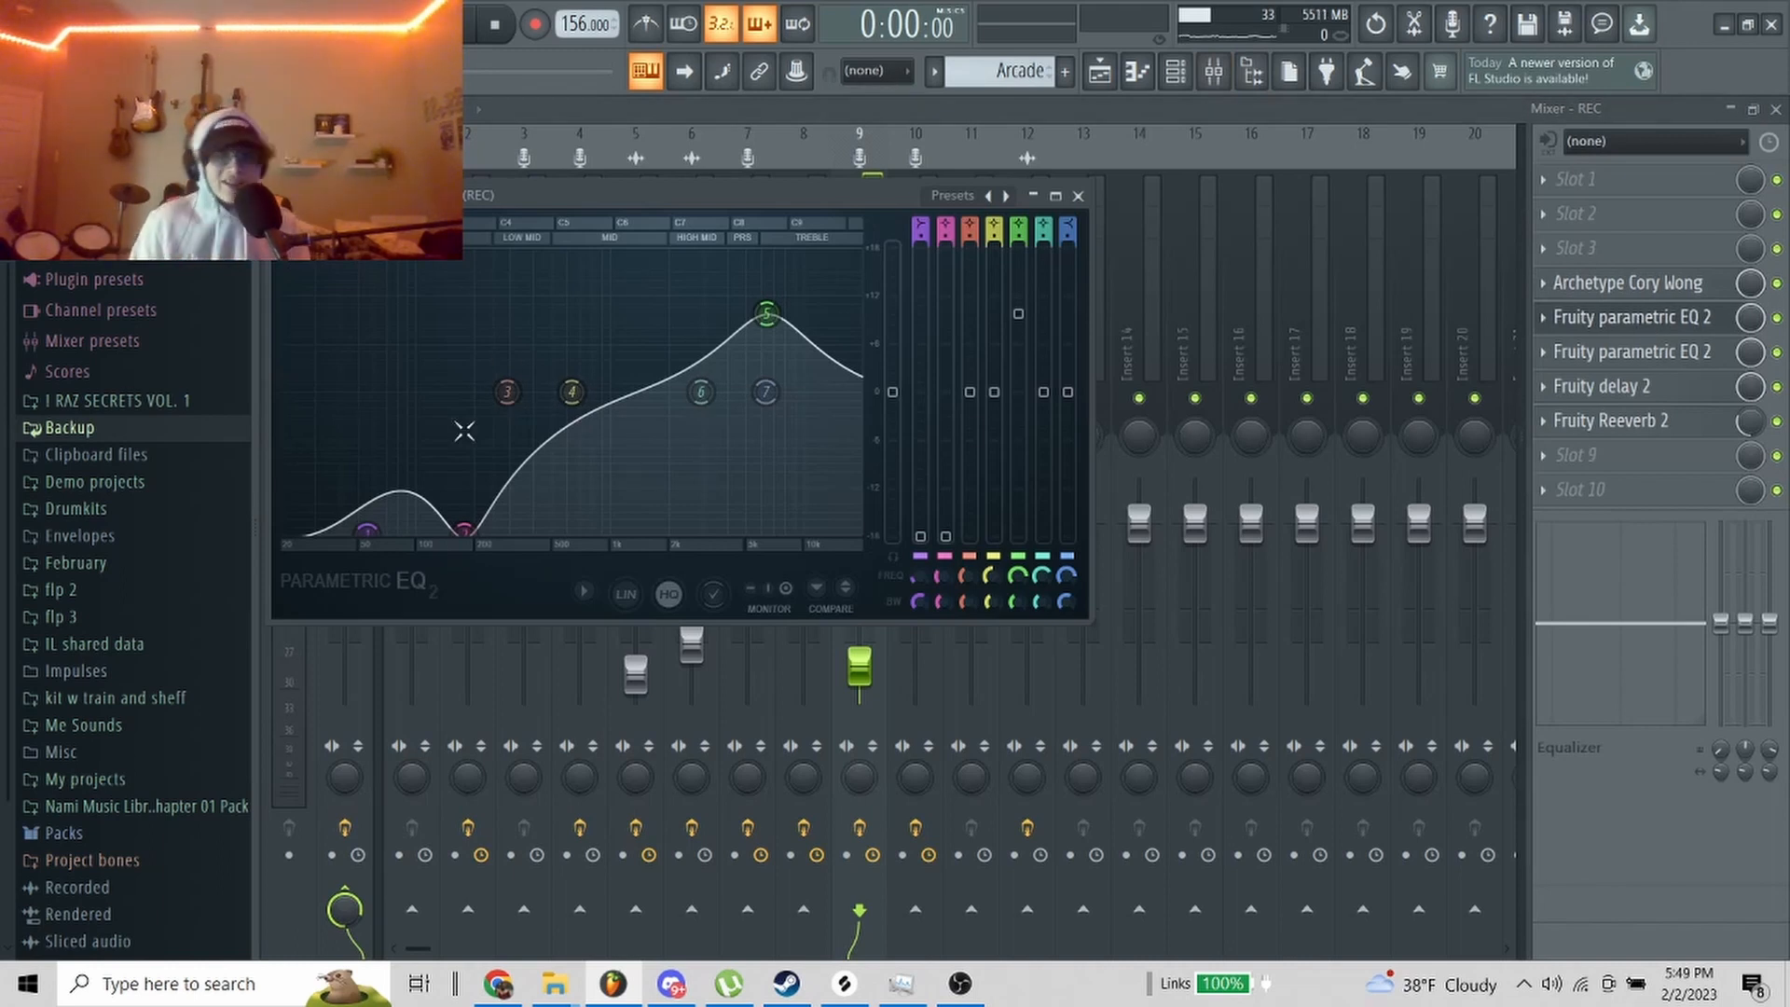
click(1646, 318)
click(1646, 319)
click(1650, 351)
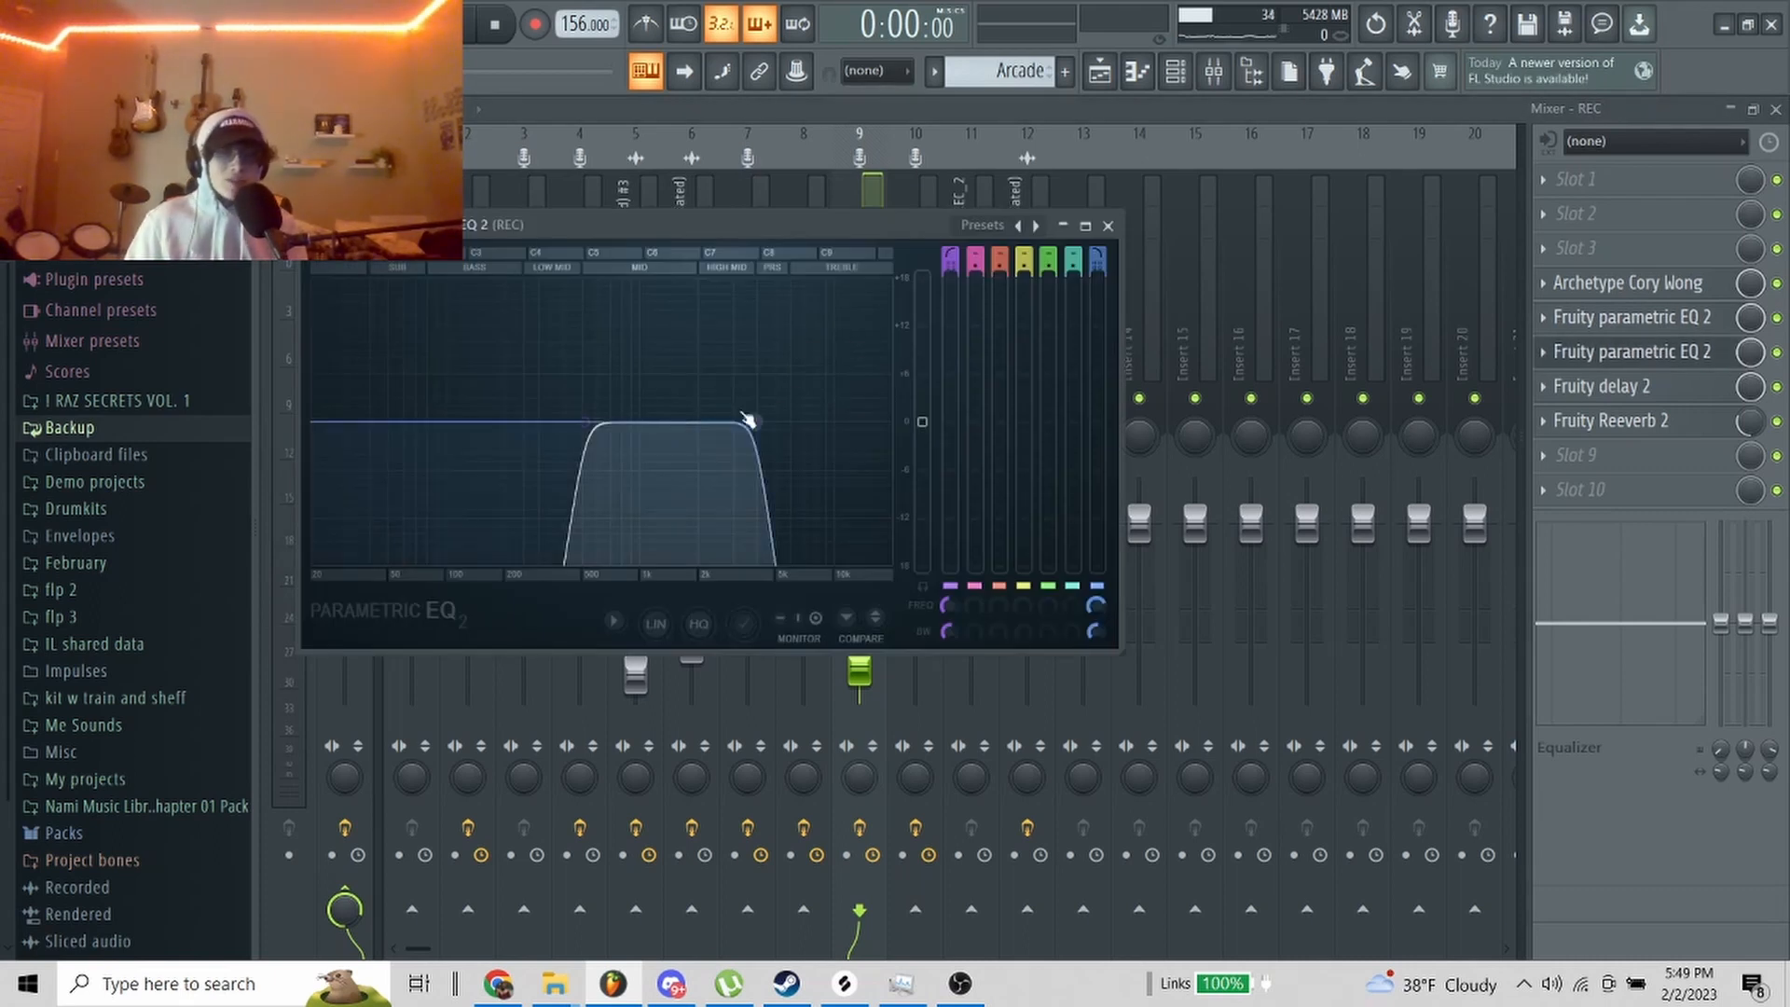
click(1647, 395)
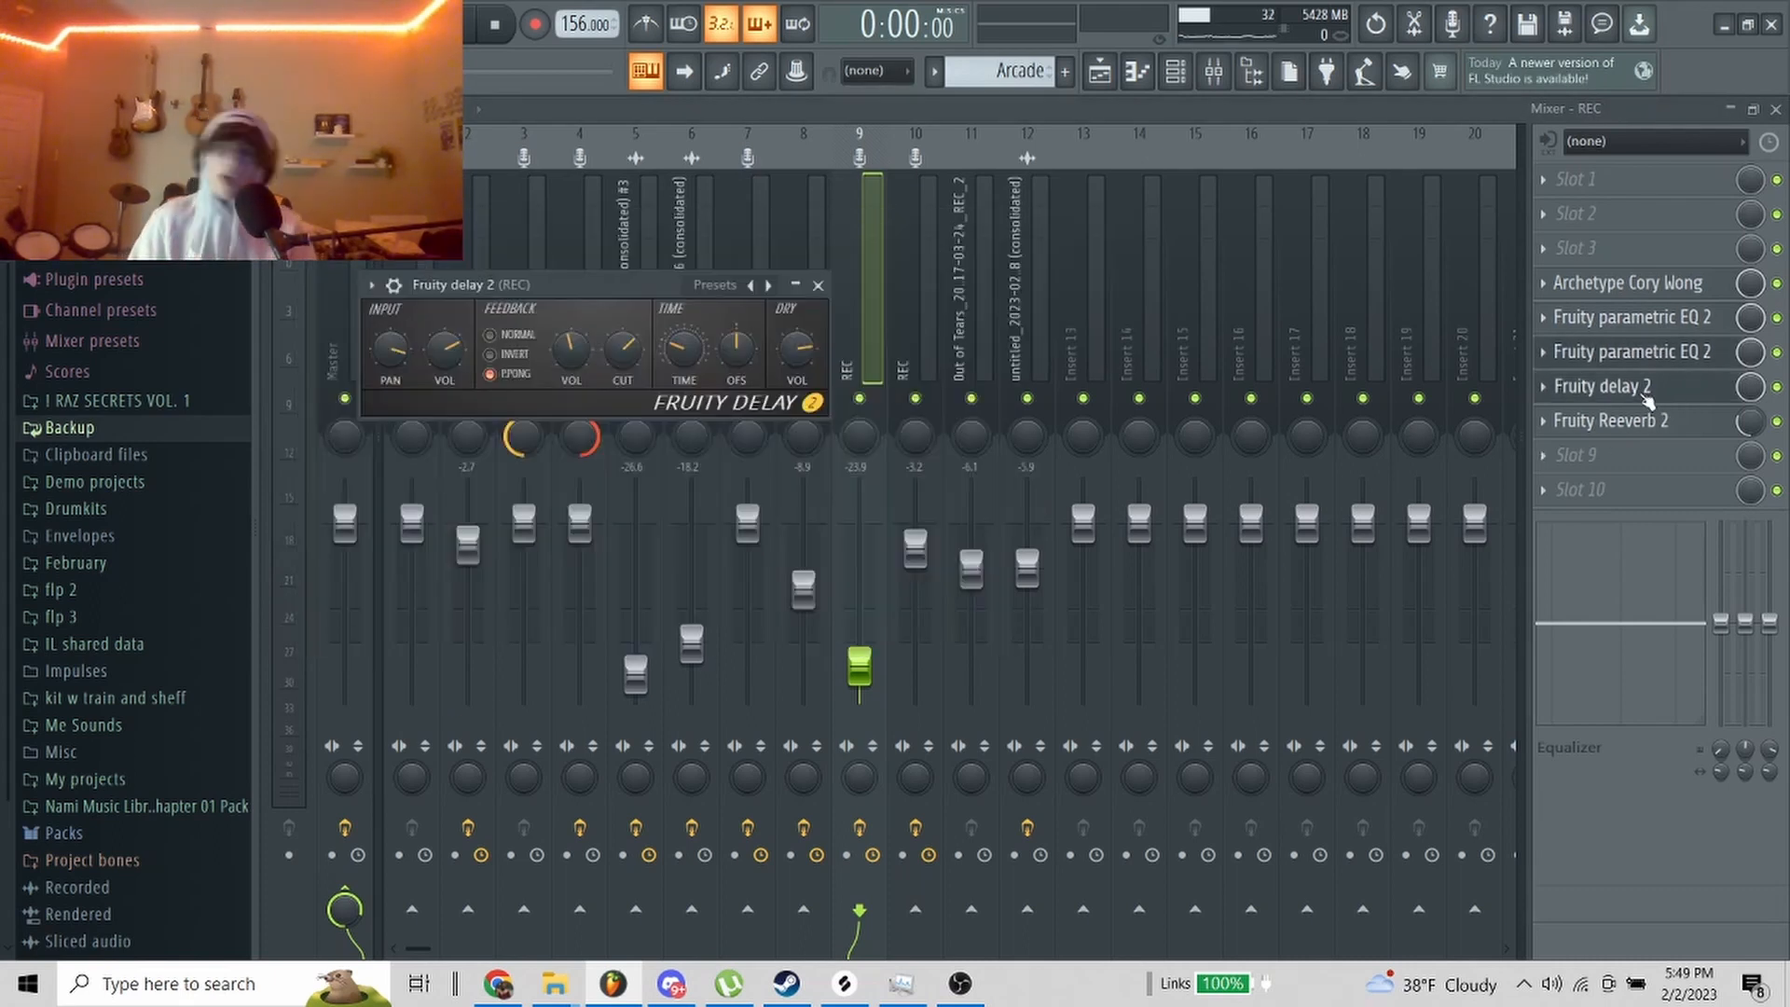
click(1646, 396)
click(1655, 418)
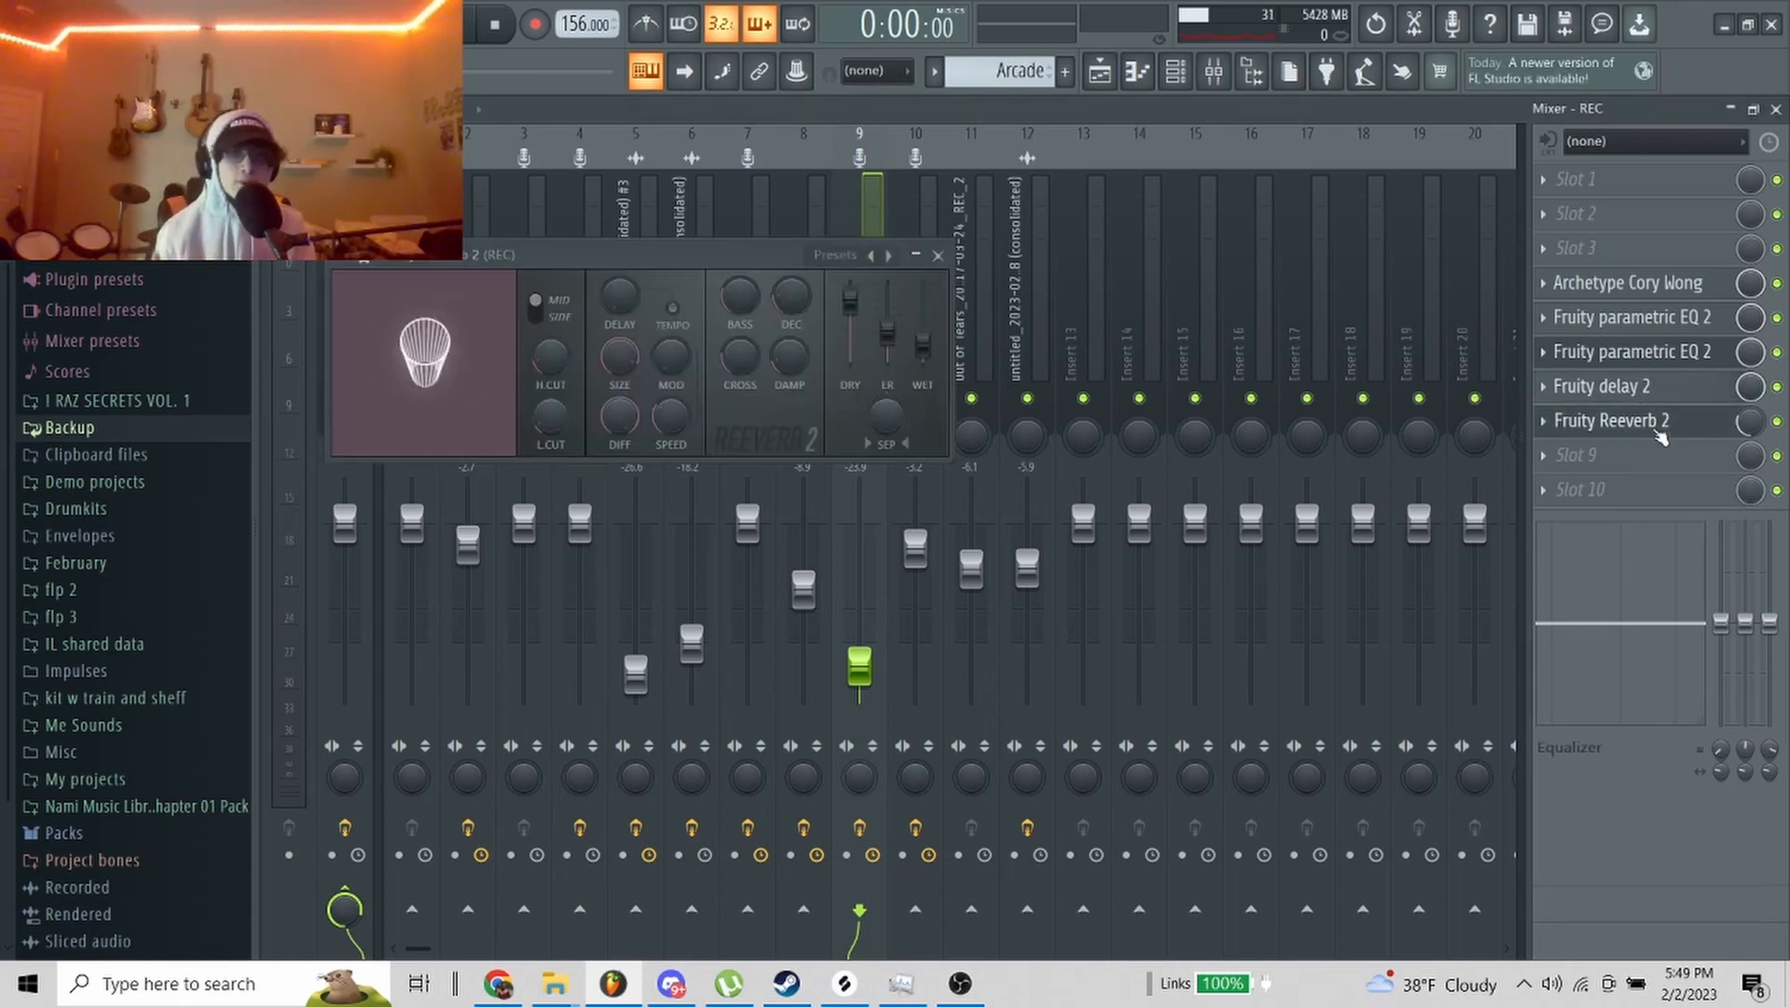
click(1659, 424)
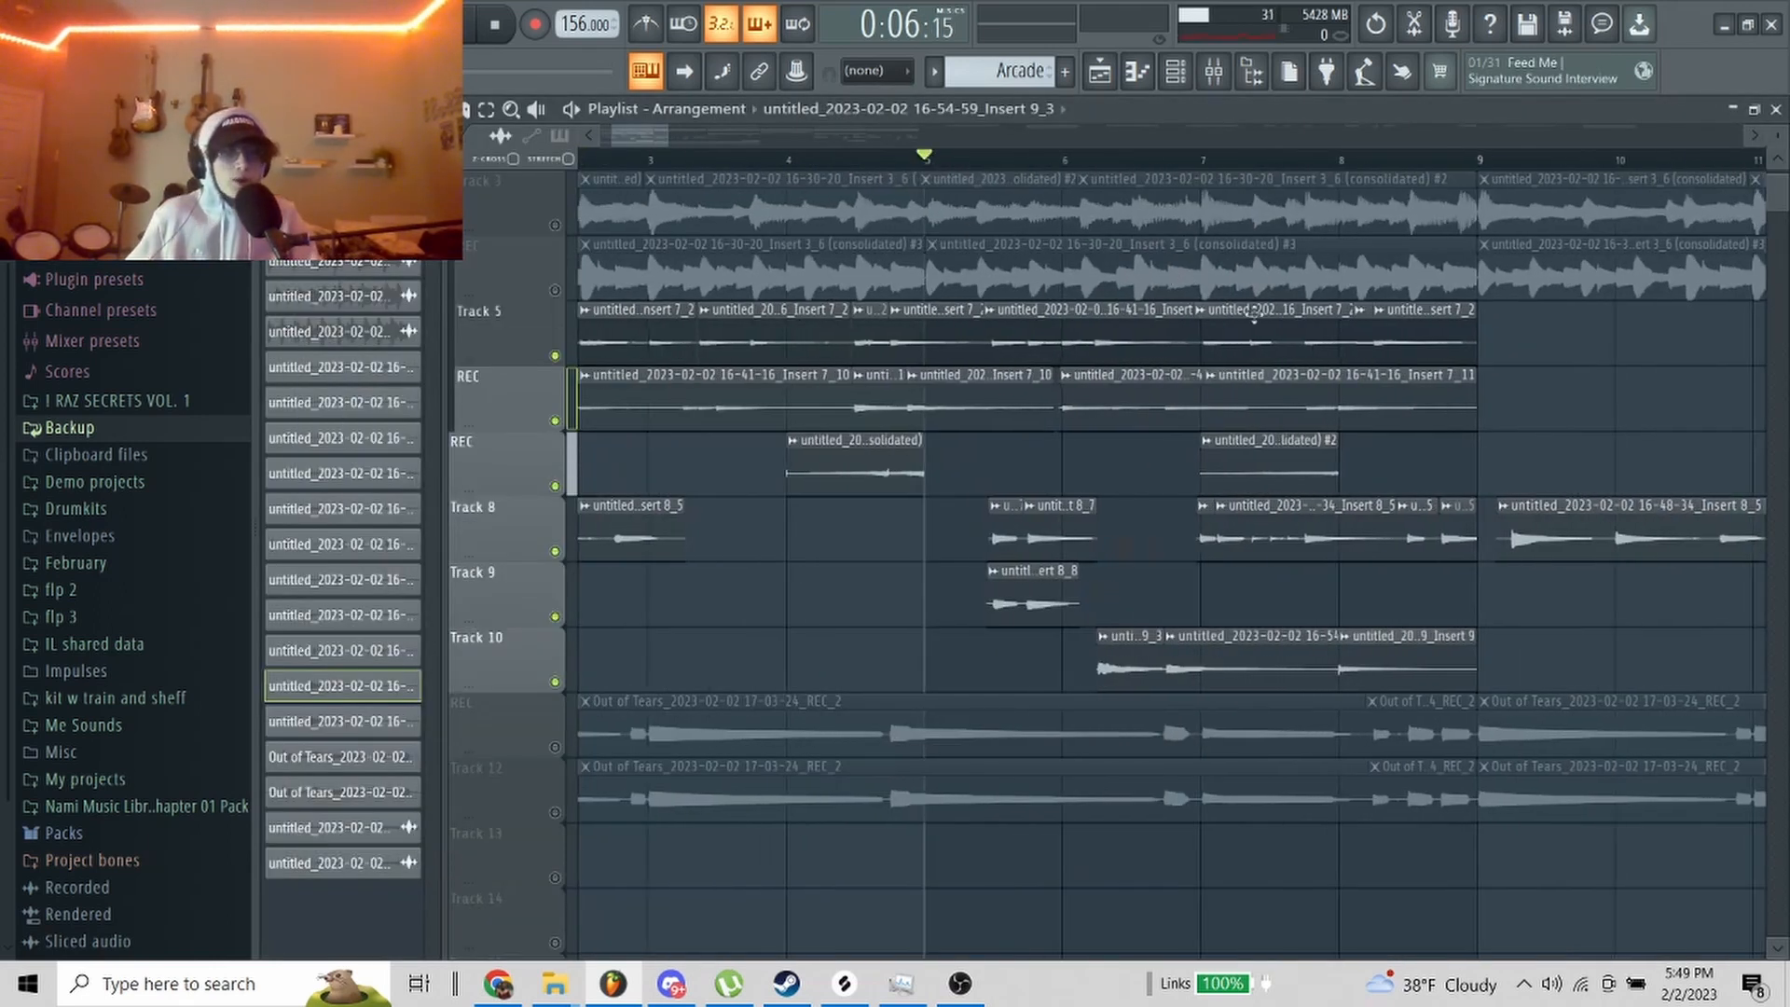
Step: Play Tracks 5 through 10 together from bar 5 into bar 8 and stop playback
key(space)
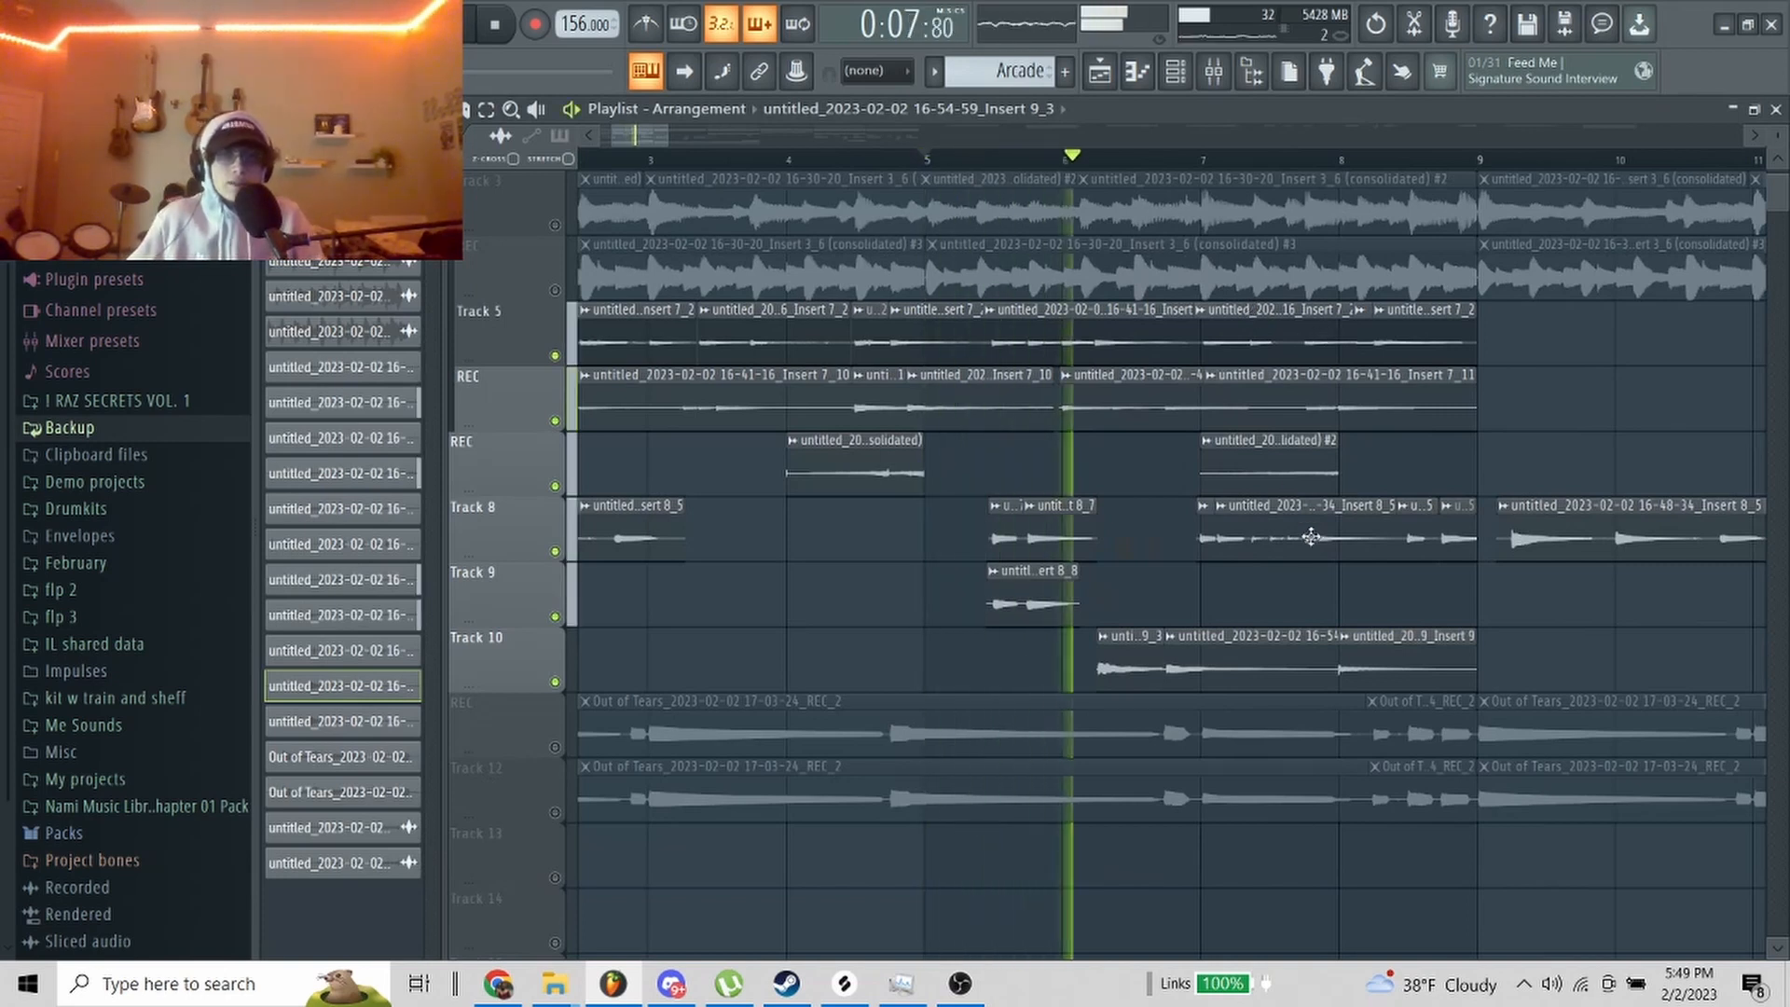
scroll(1348, 580, down, 3)
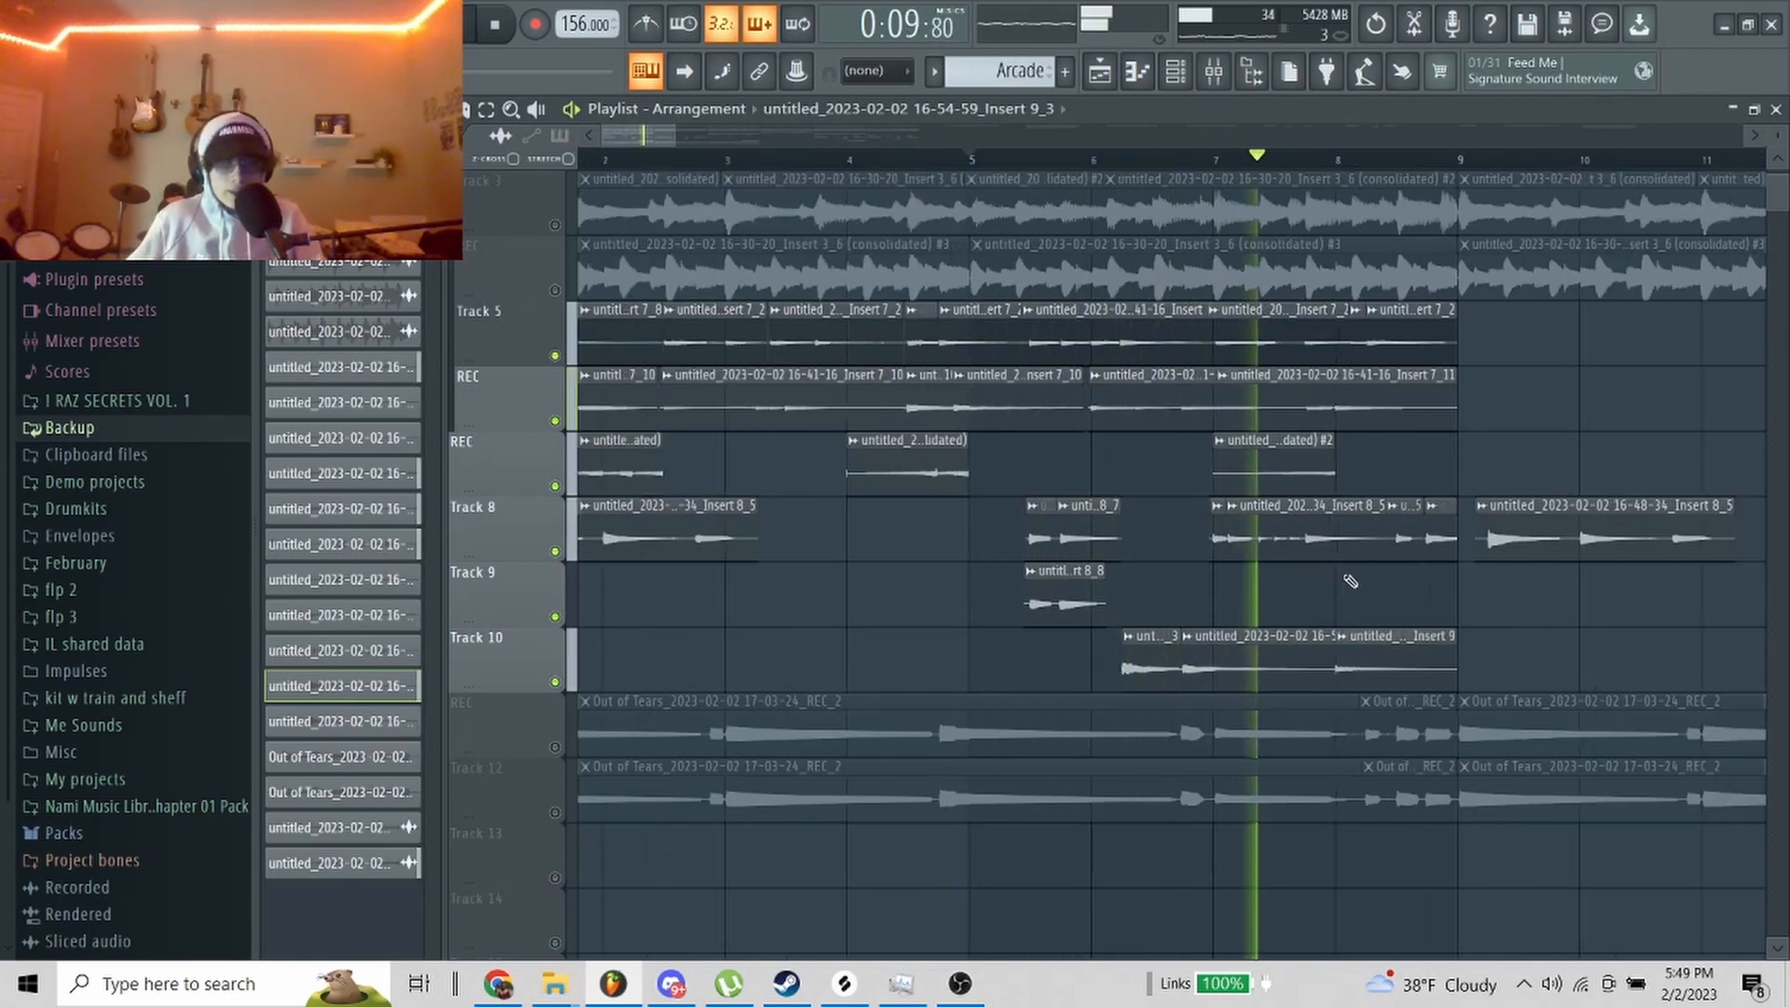
scroll(1519, 652, up, 3)
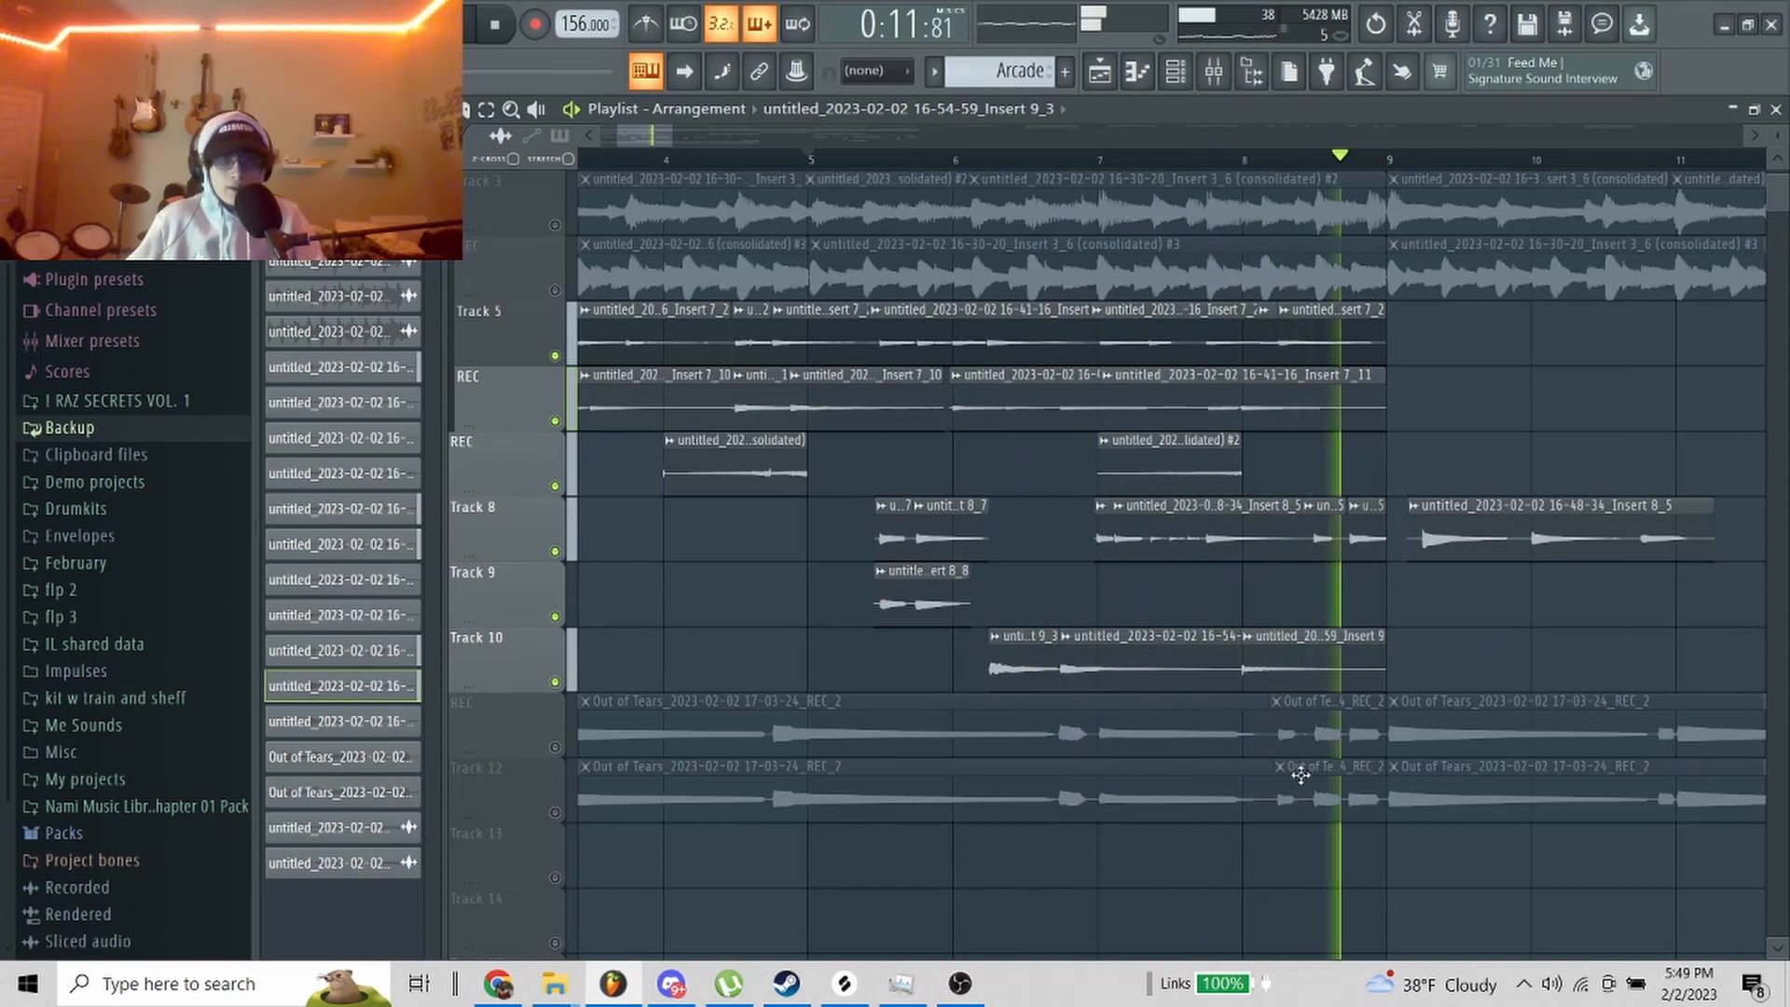
key(space)
Step: Solo Track 10, play it from bar 6 and stop, and play it again from bar 8
right_click(556, 683)
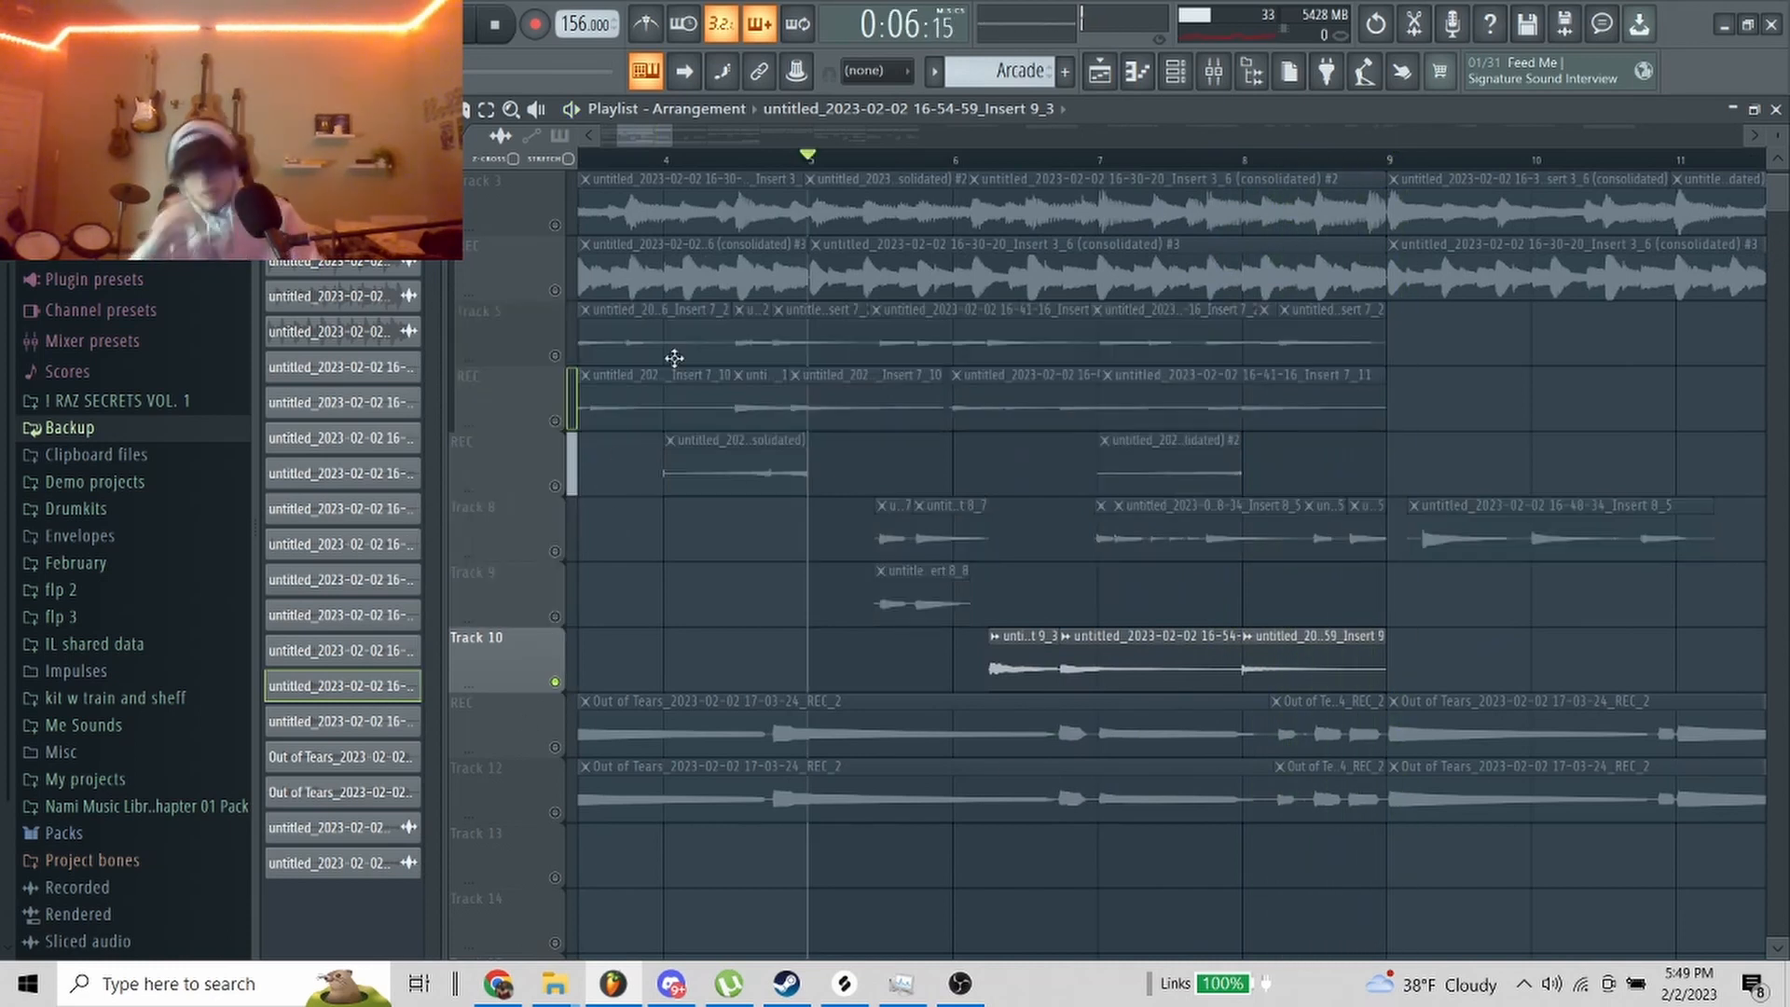
click(956, 159)
key(space)
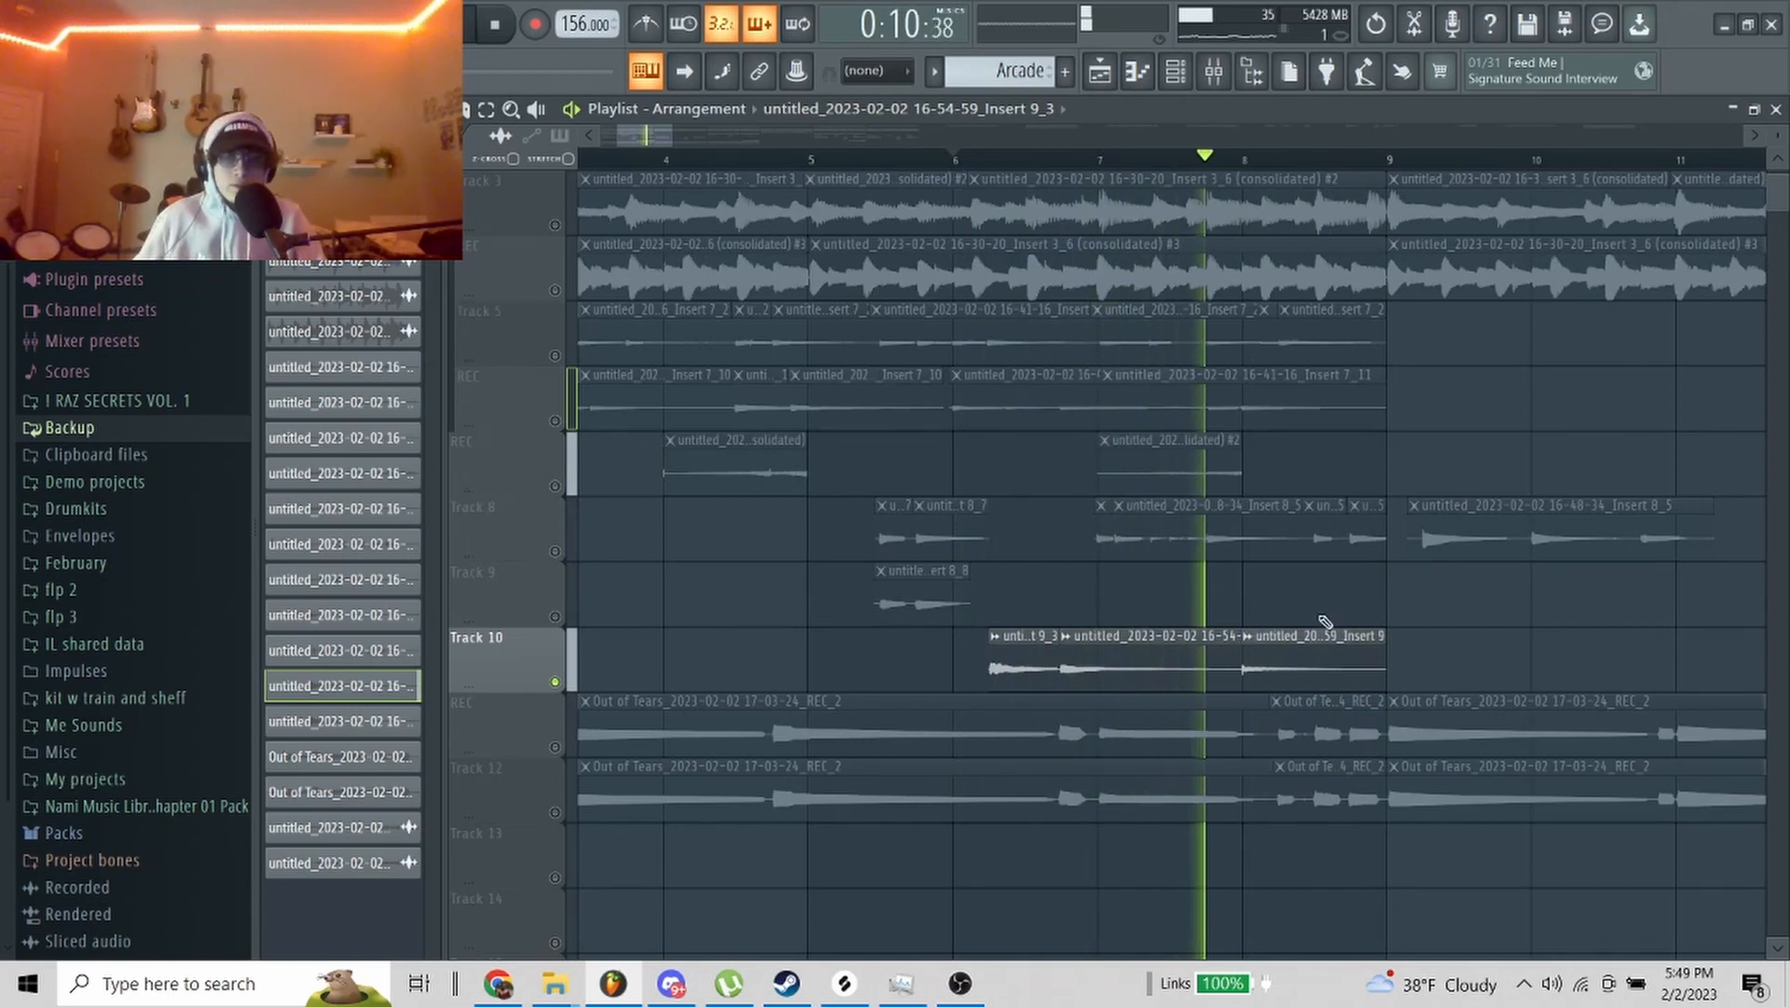
key(space)
click(1239, 160)
key(space)
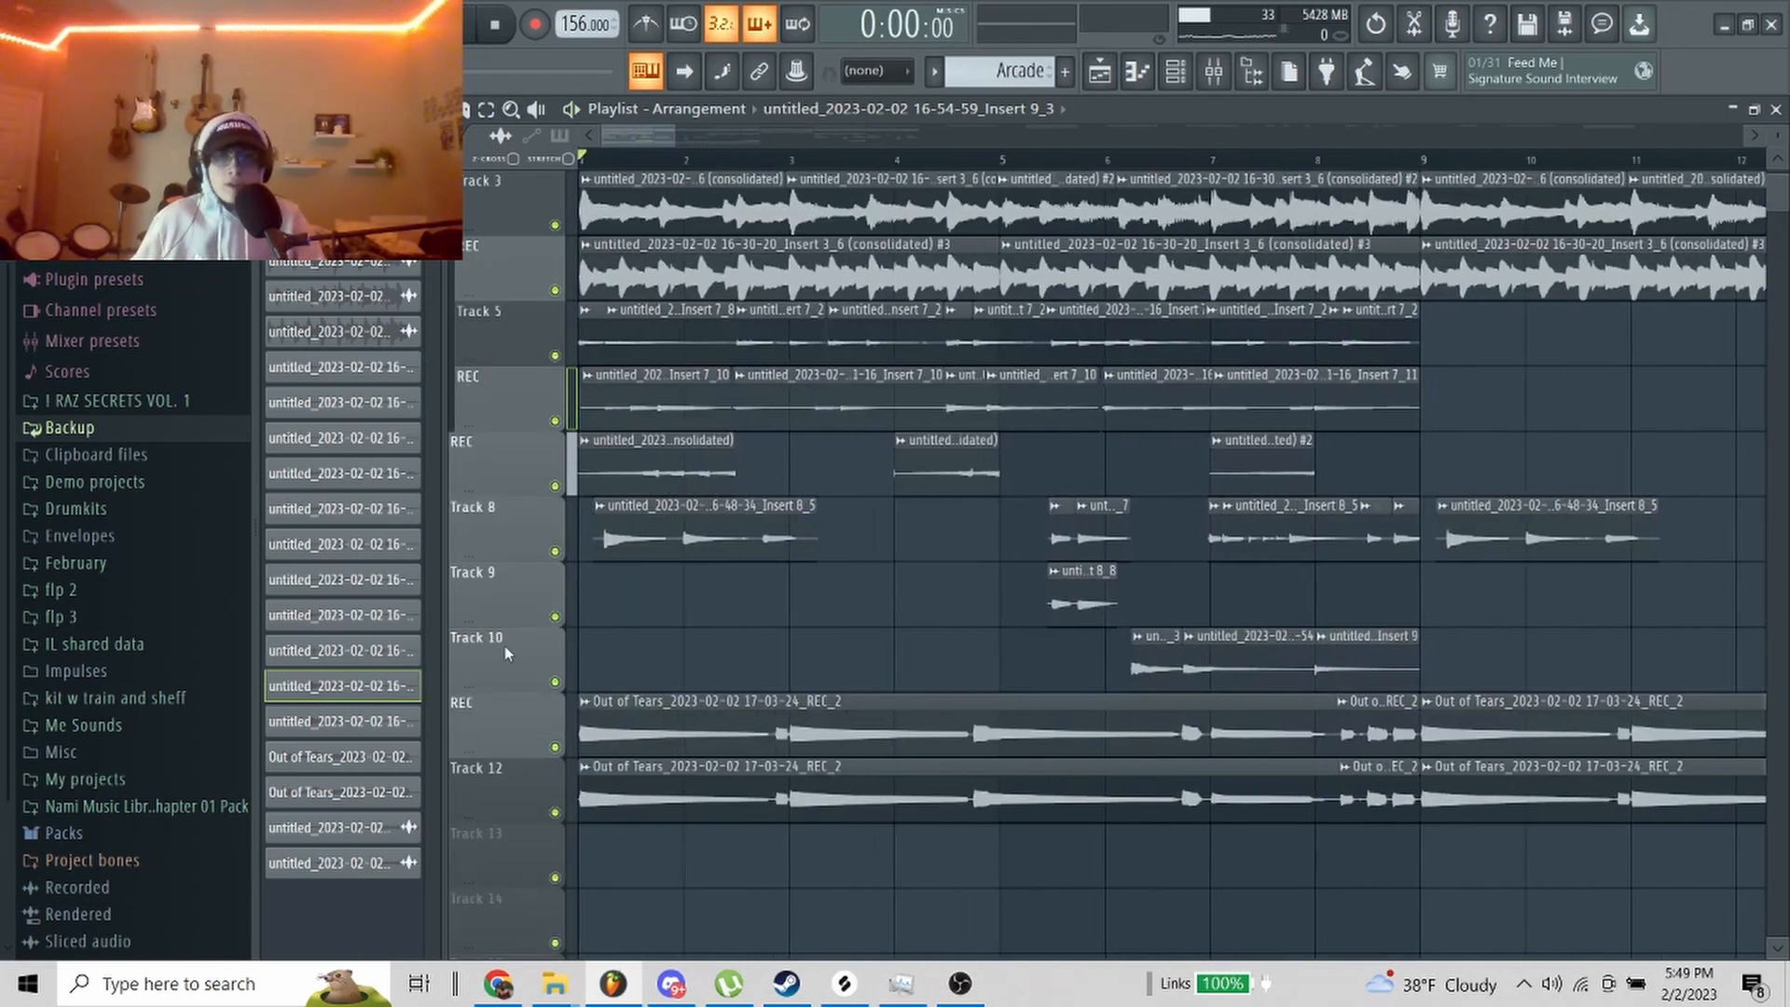
Step: Solo the REC track above Track 12, unmute Track 12 and open the REC track's Out of Tears clip settings
right_click(556, 747)
click(556, 812)
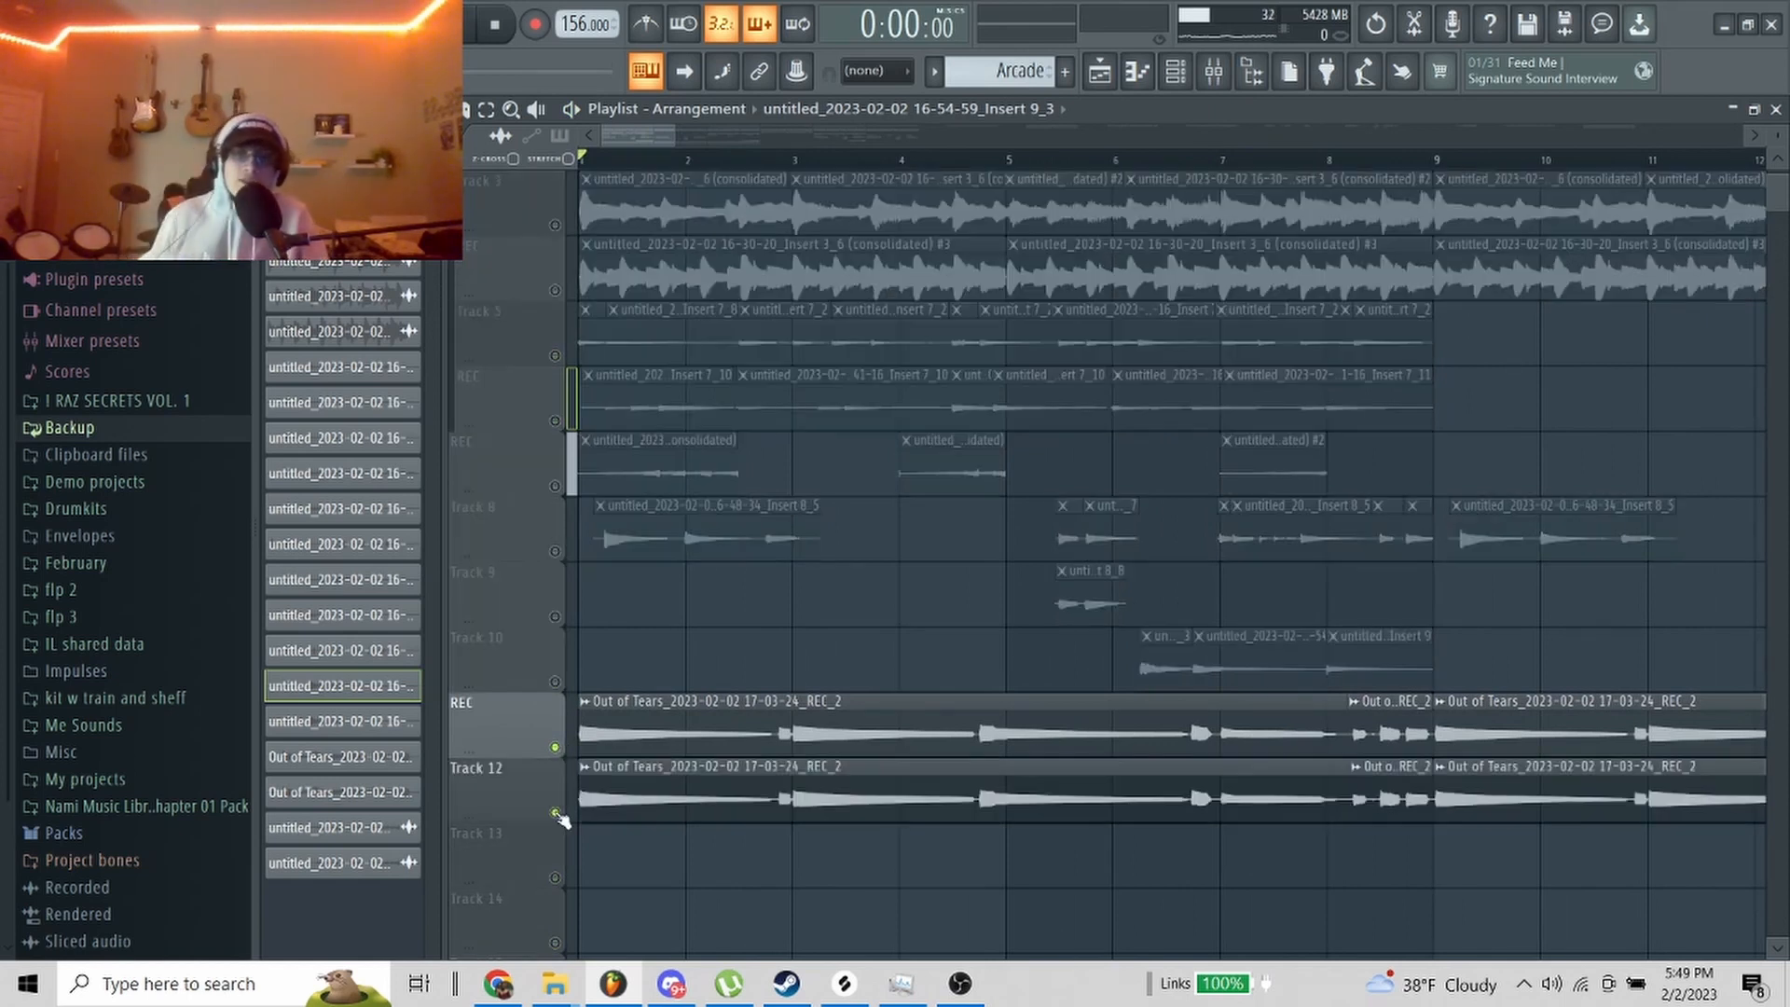
scroll(969, 550, down, 2)
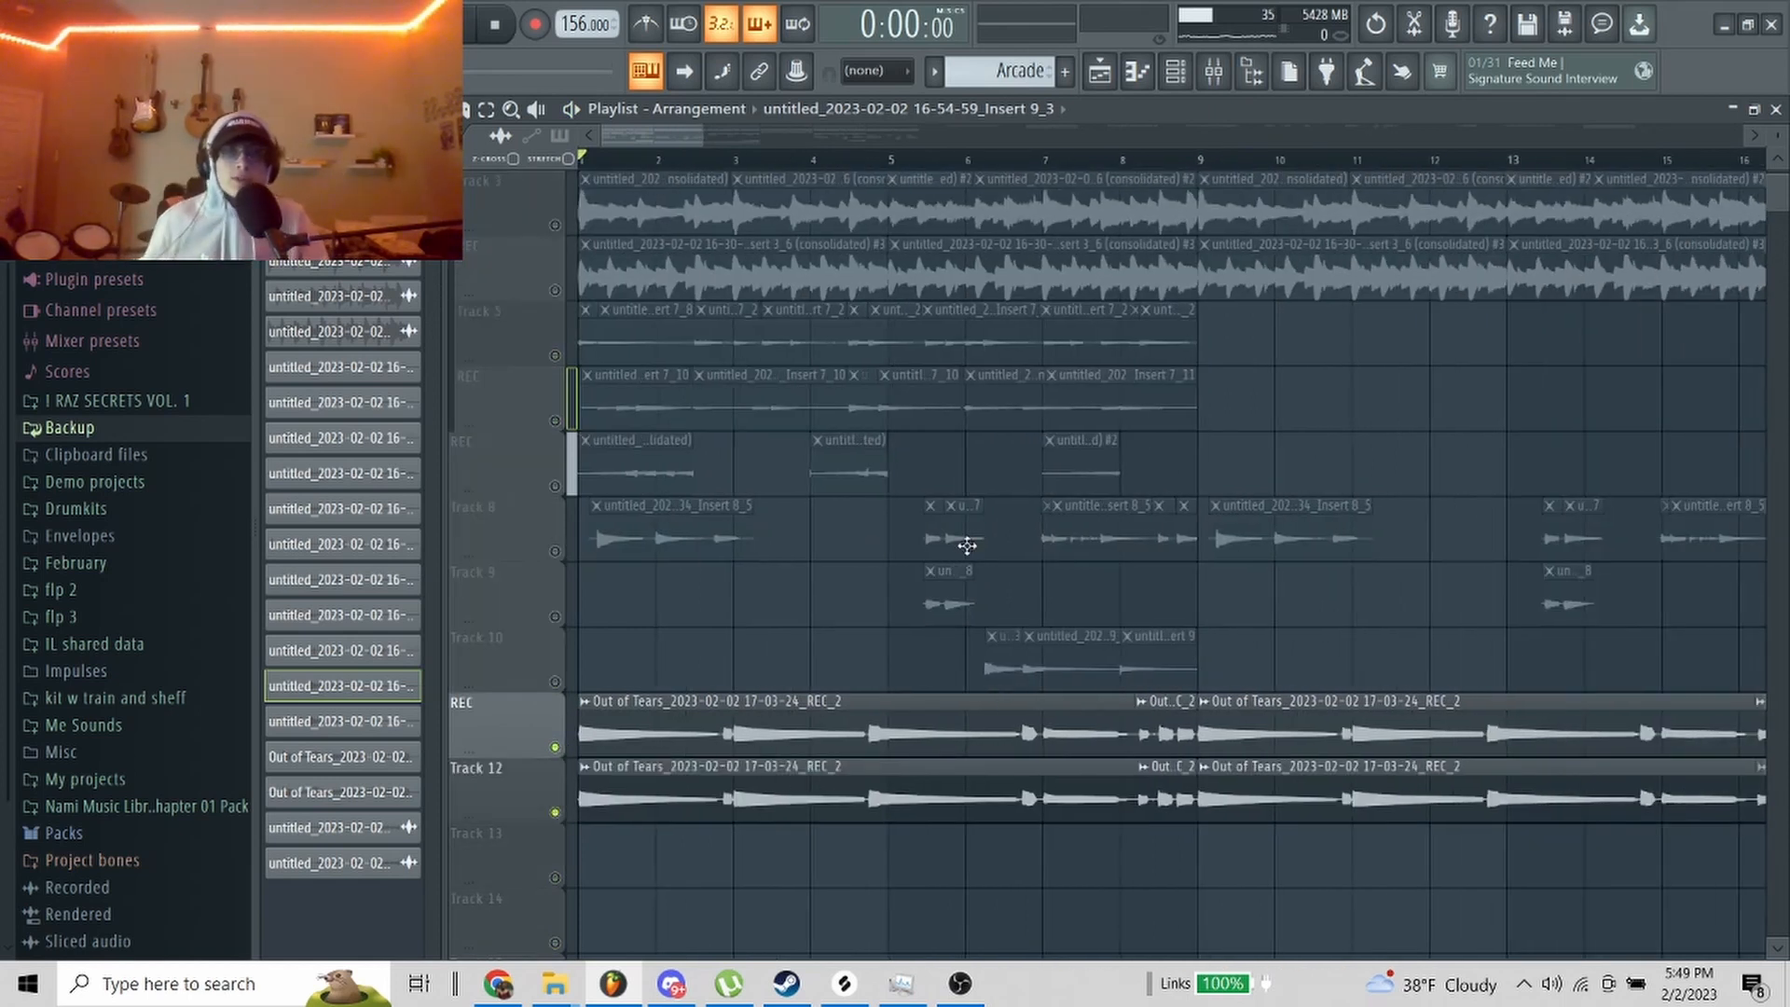
double_click(885, 723)
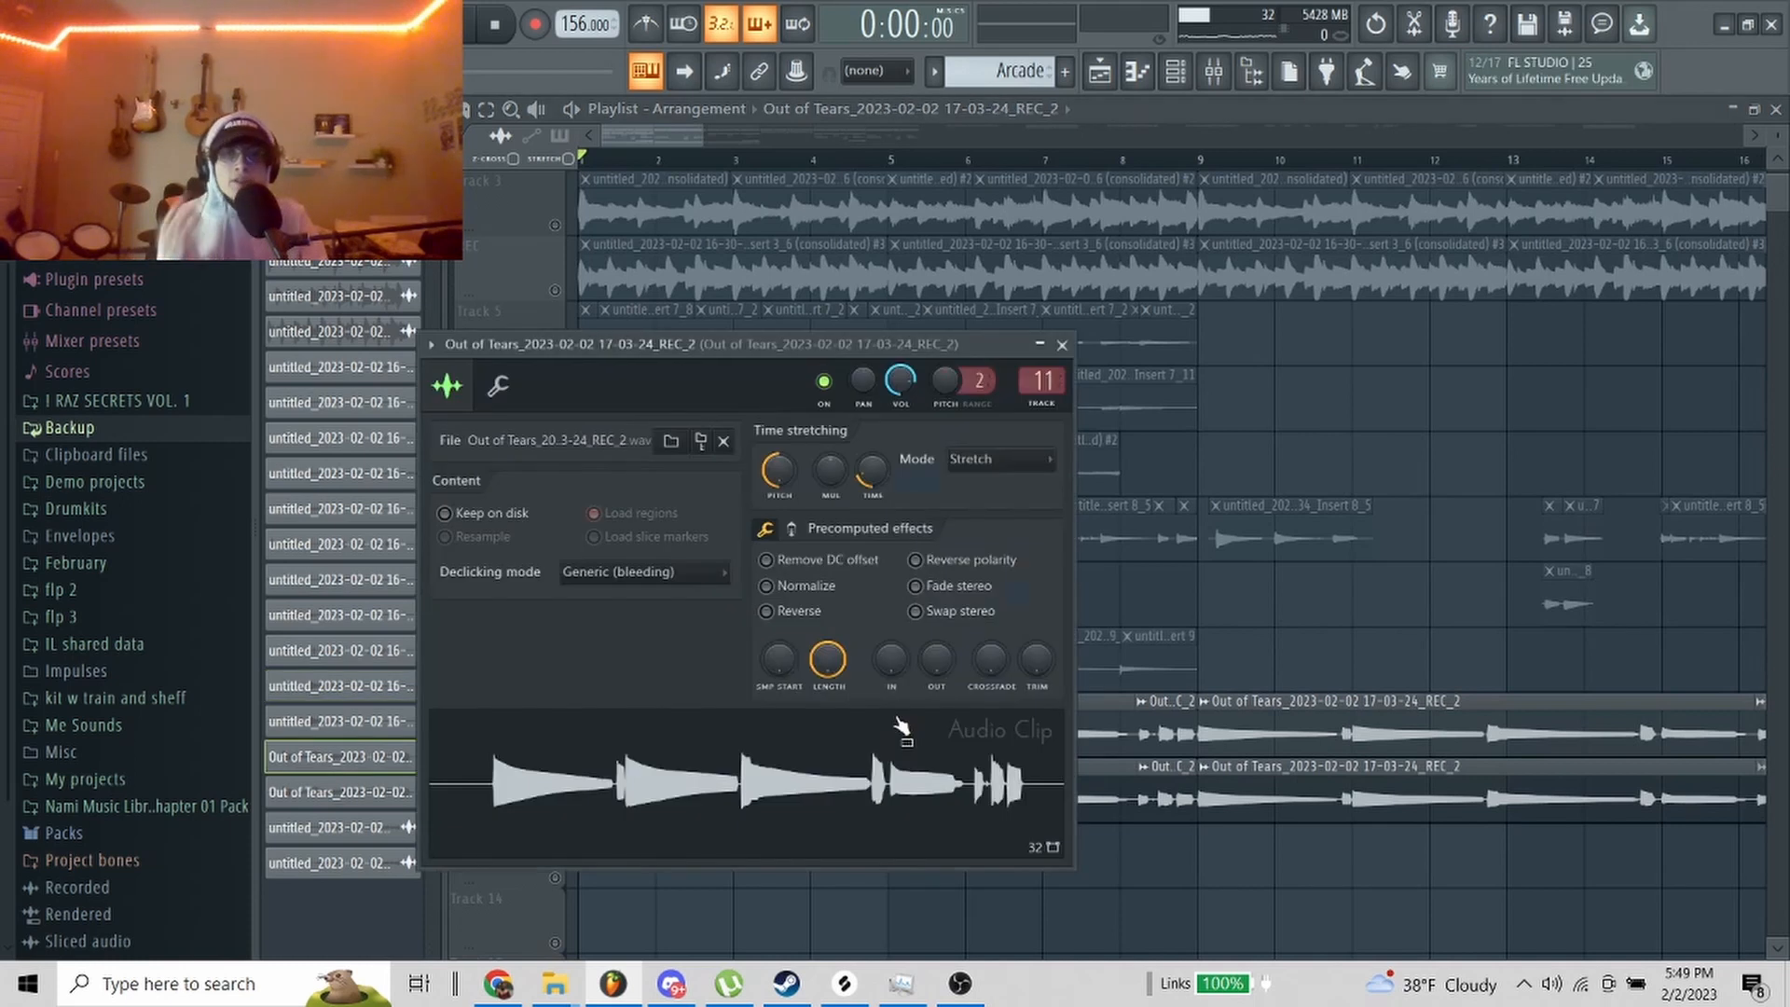
Step: Examine Auto-Tune Artist and the two Fruity parametric EQ 2 plugins on mixer insert 10
click(1228, 75)
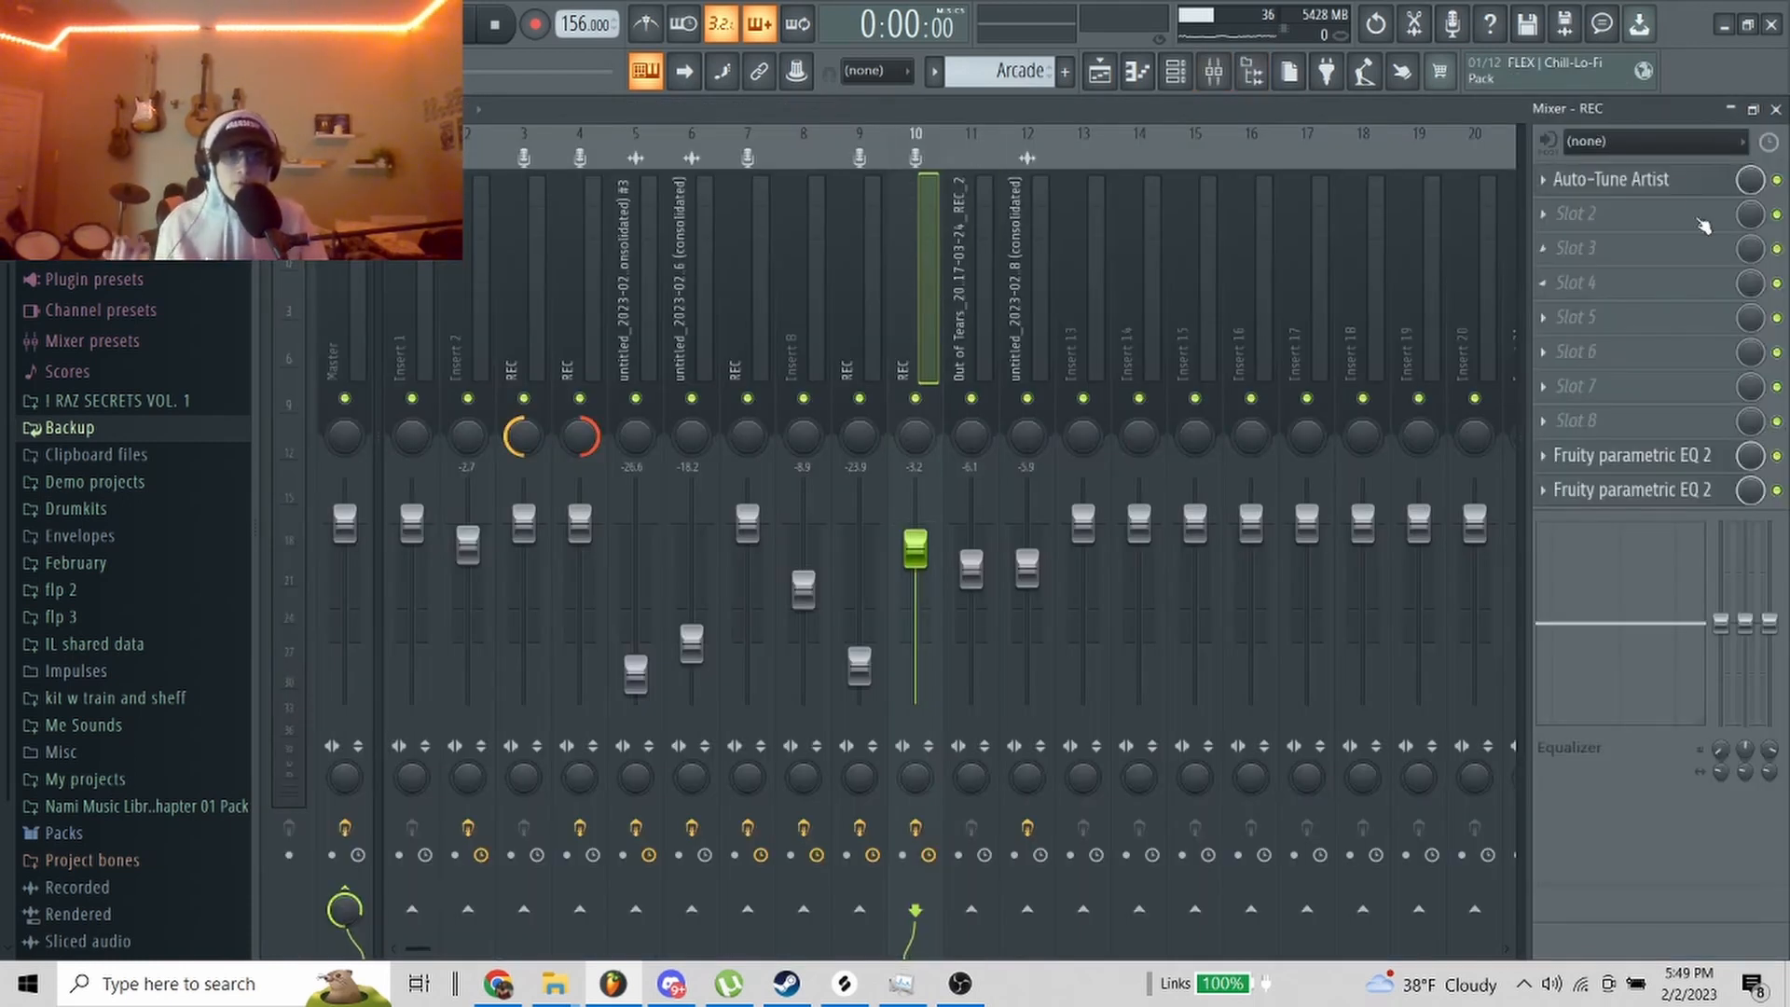
click(1665, 186)
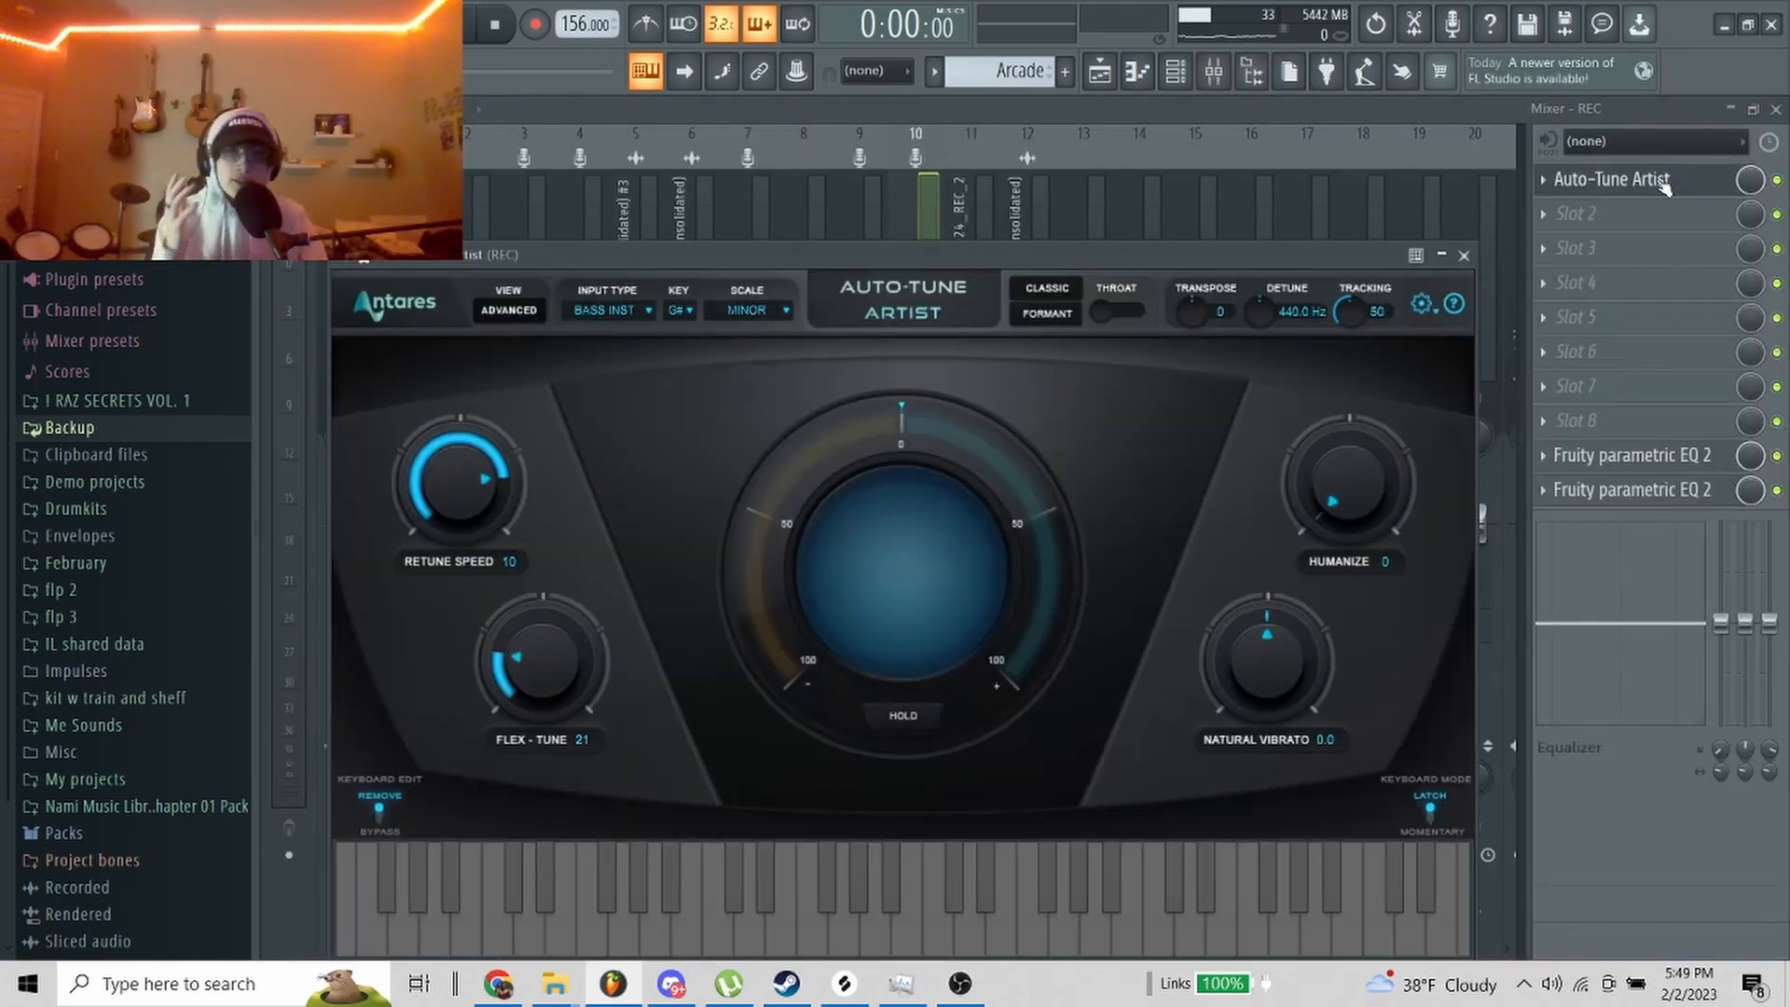
click(1664, 187)
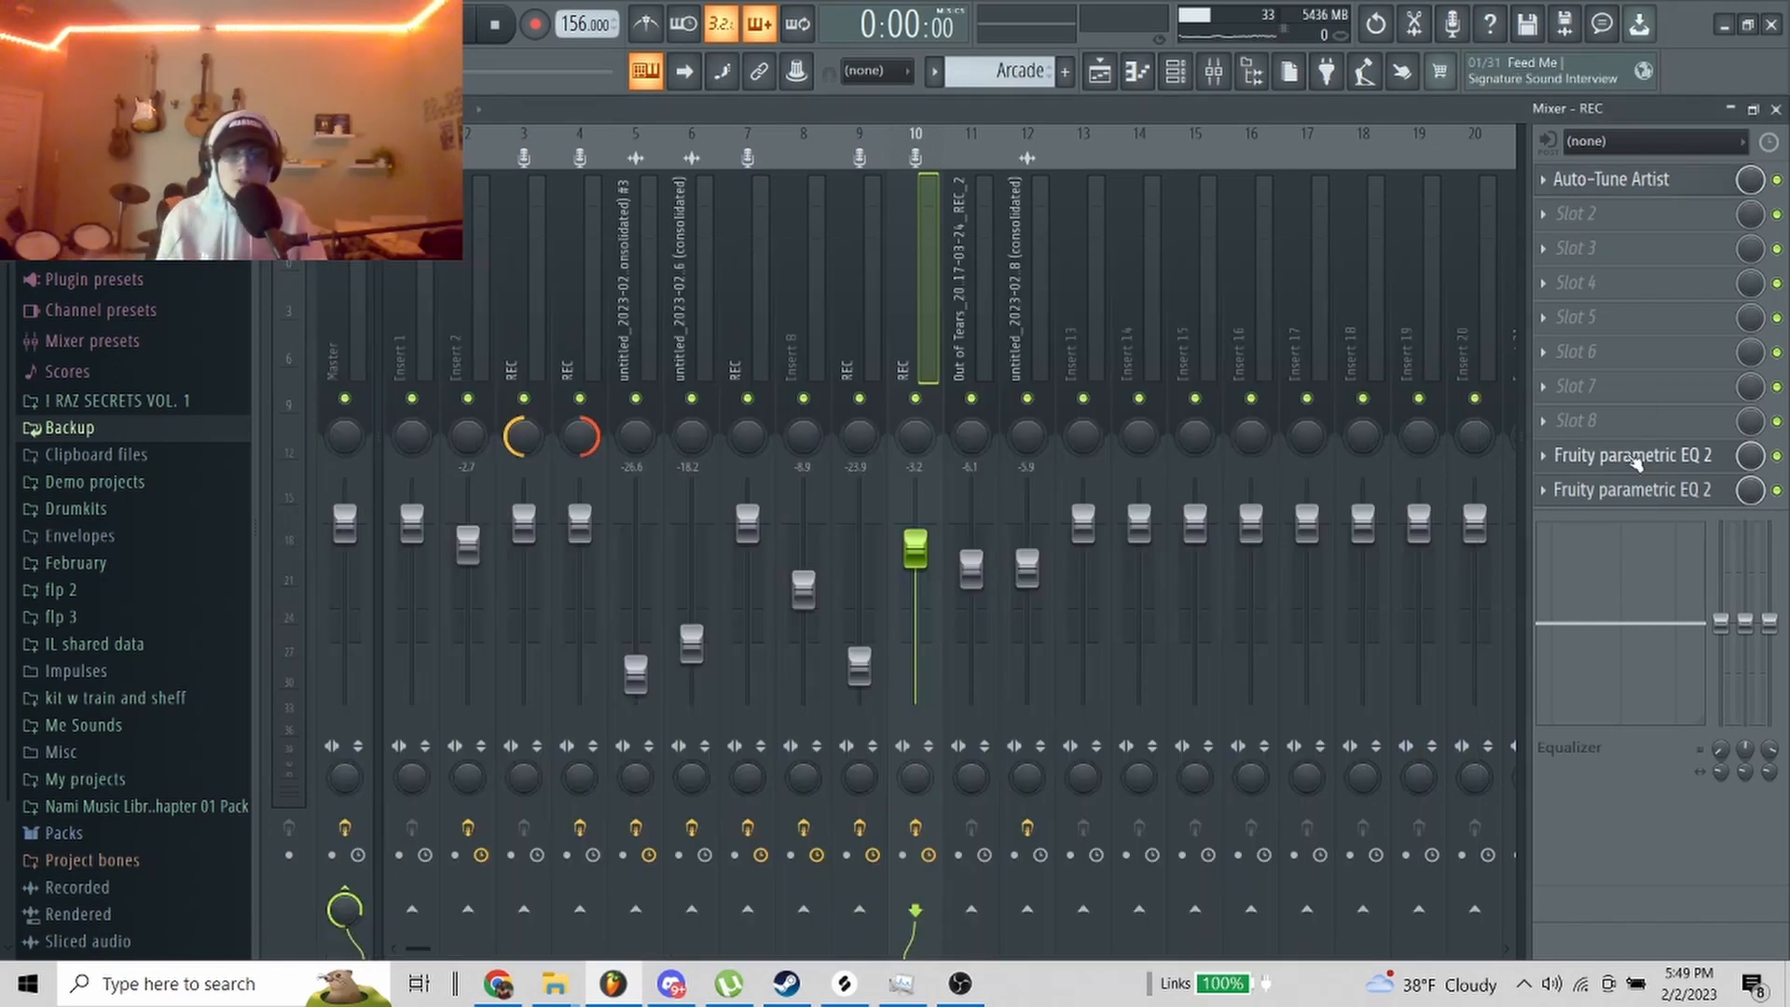
click(1633, 459)
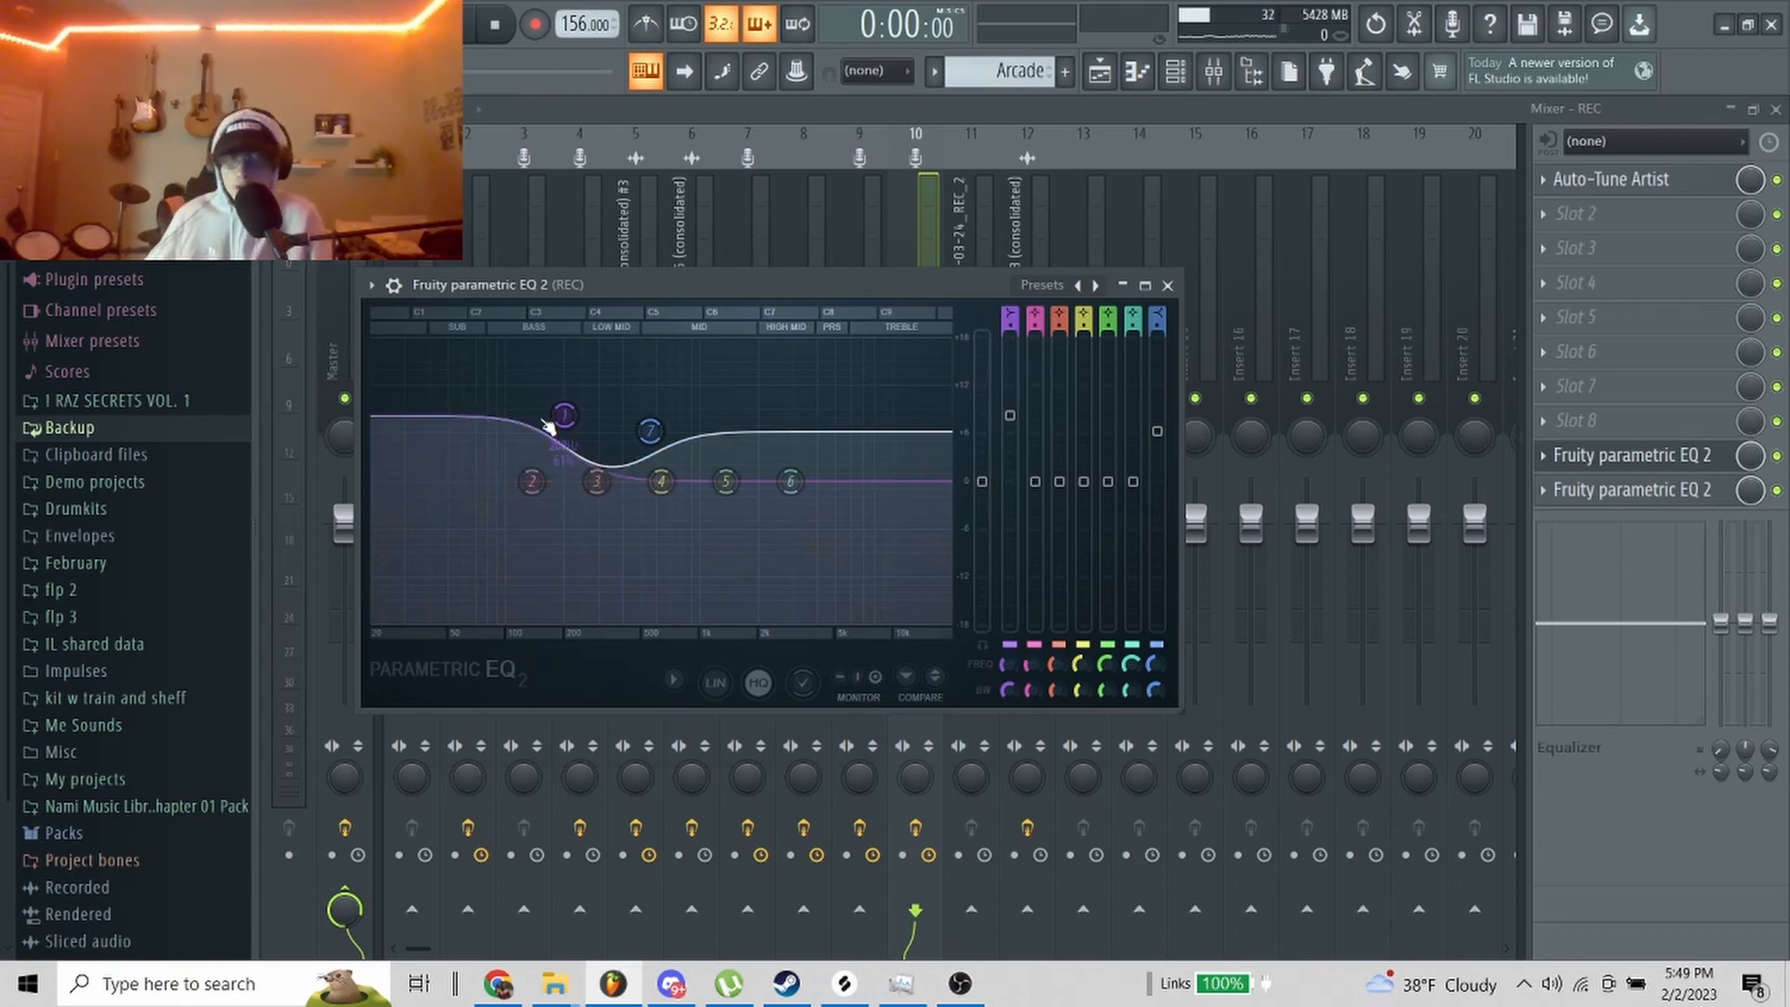
click(1705, 498)
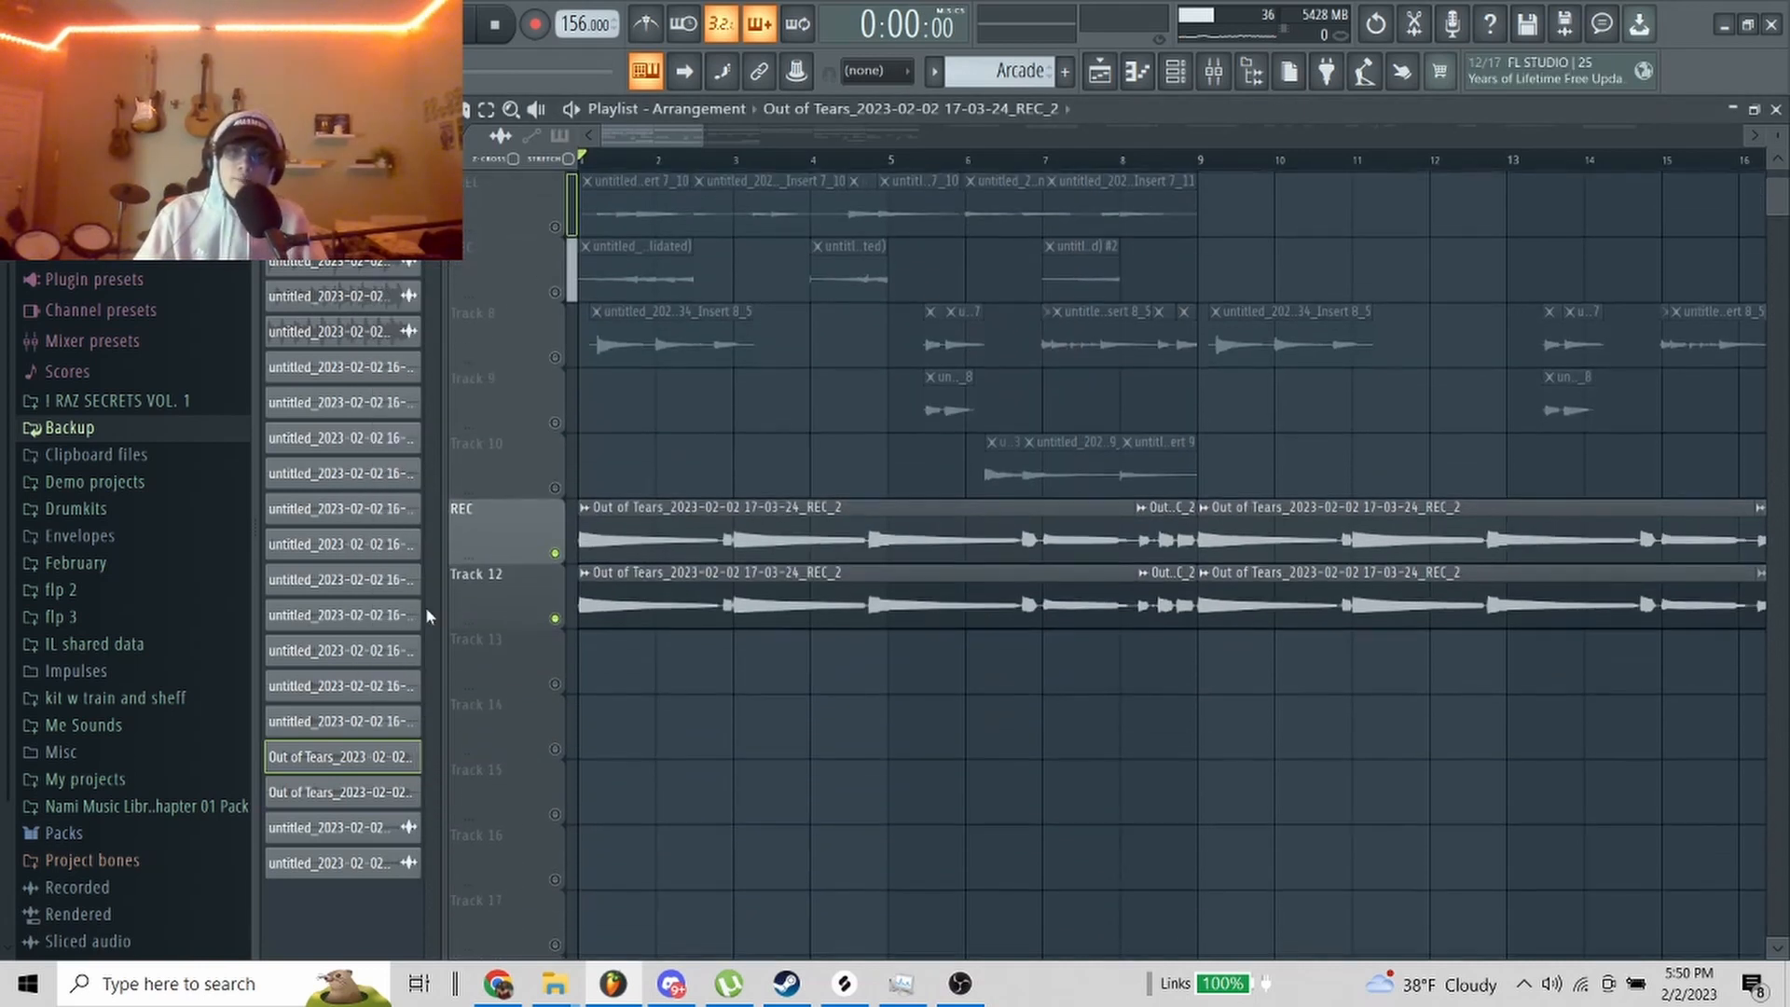
Step: Compare the time-stretching pitch settings of the Out of Tears clips on Track 12 and the REC track above it
scroll(696, 602, up, 3)
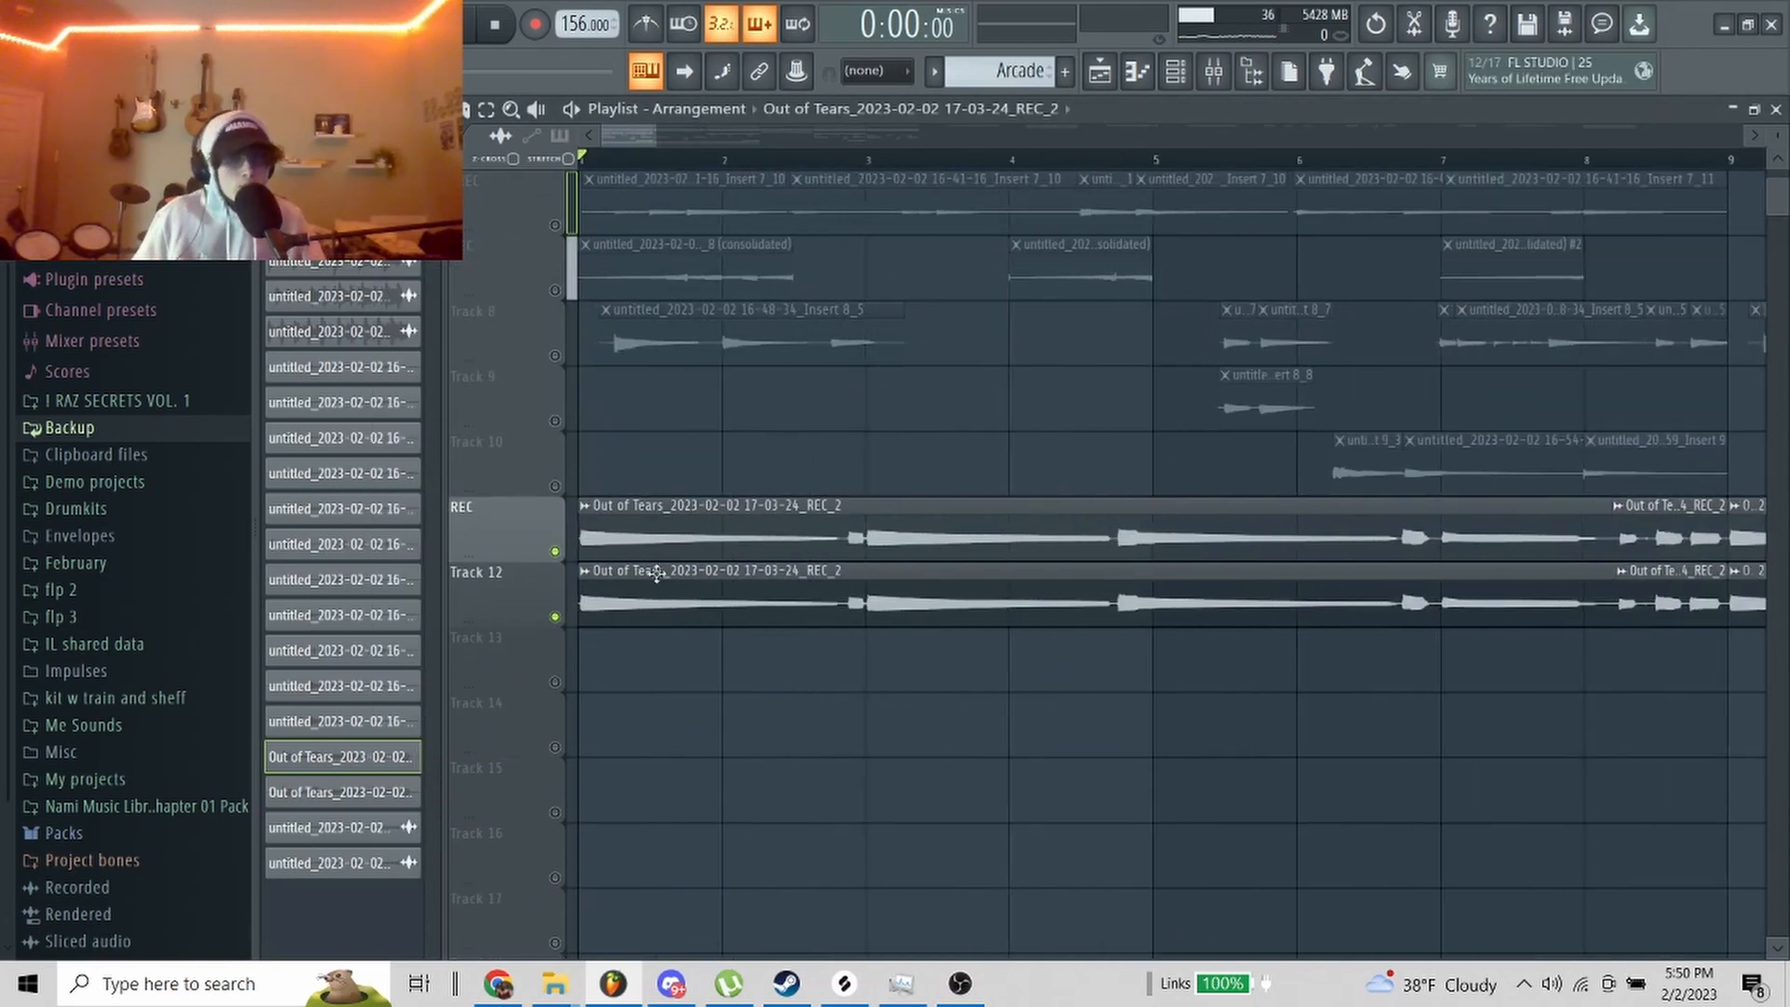
double_click(696, 601)
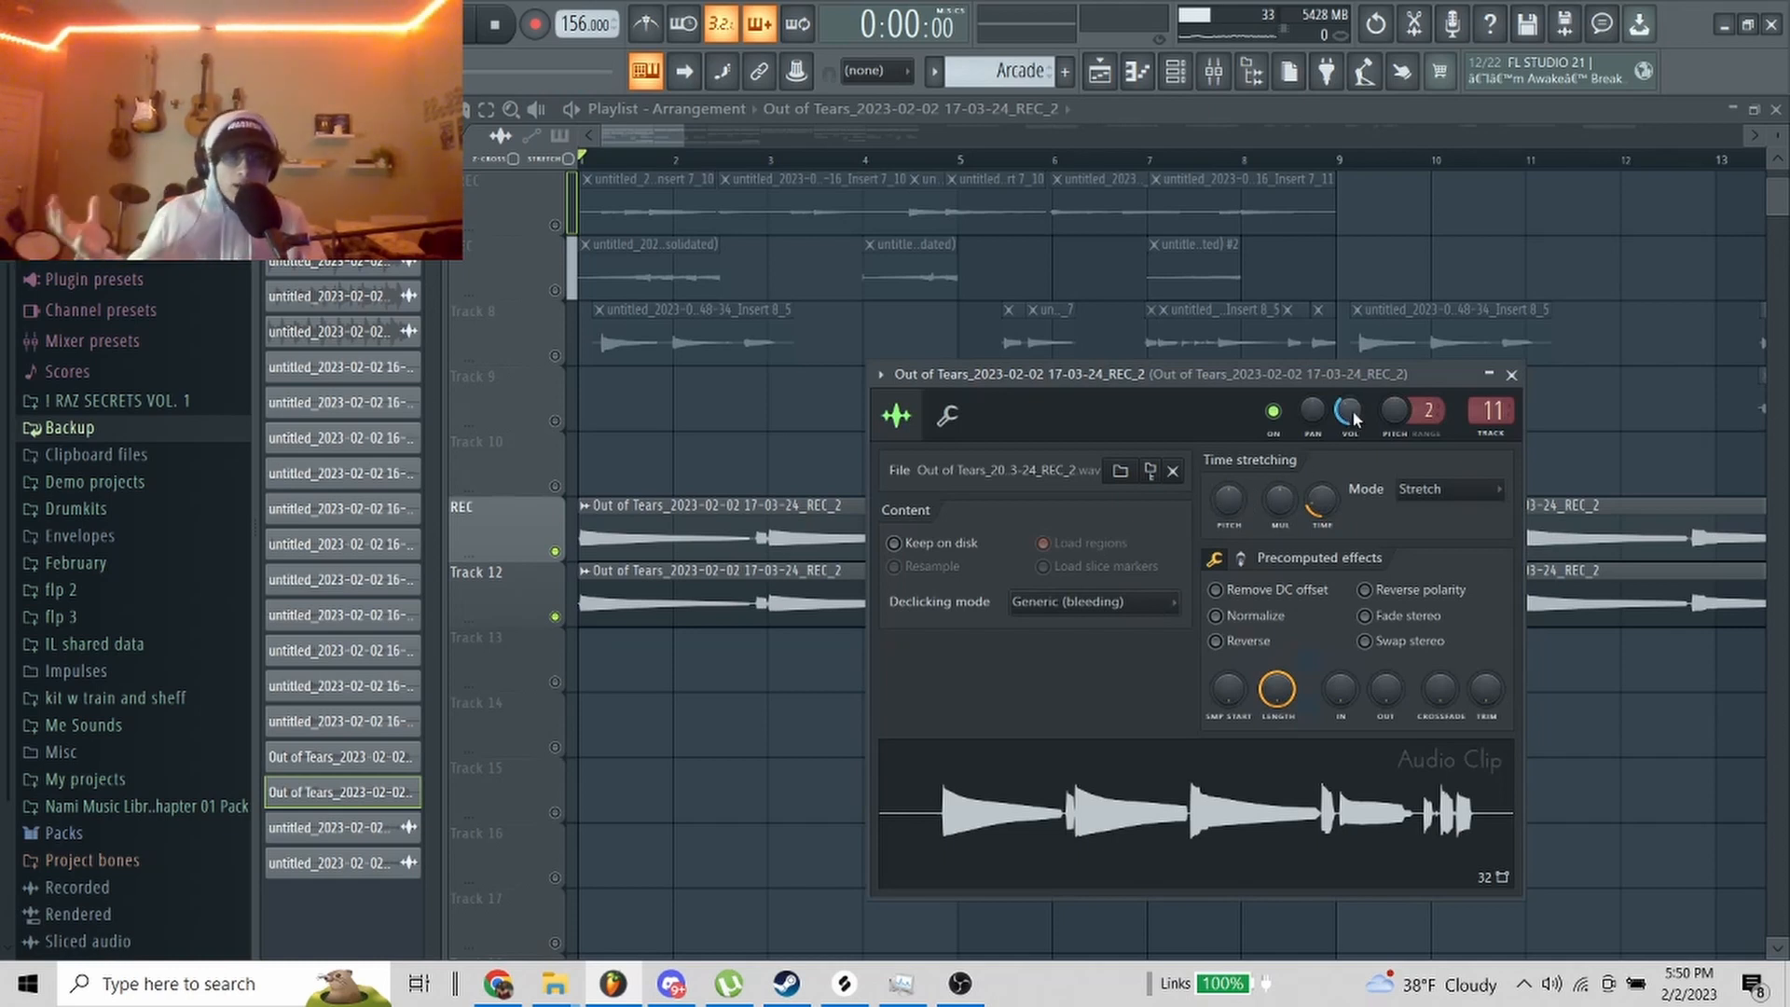
double_click(737, 543)
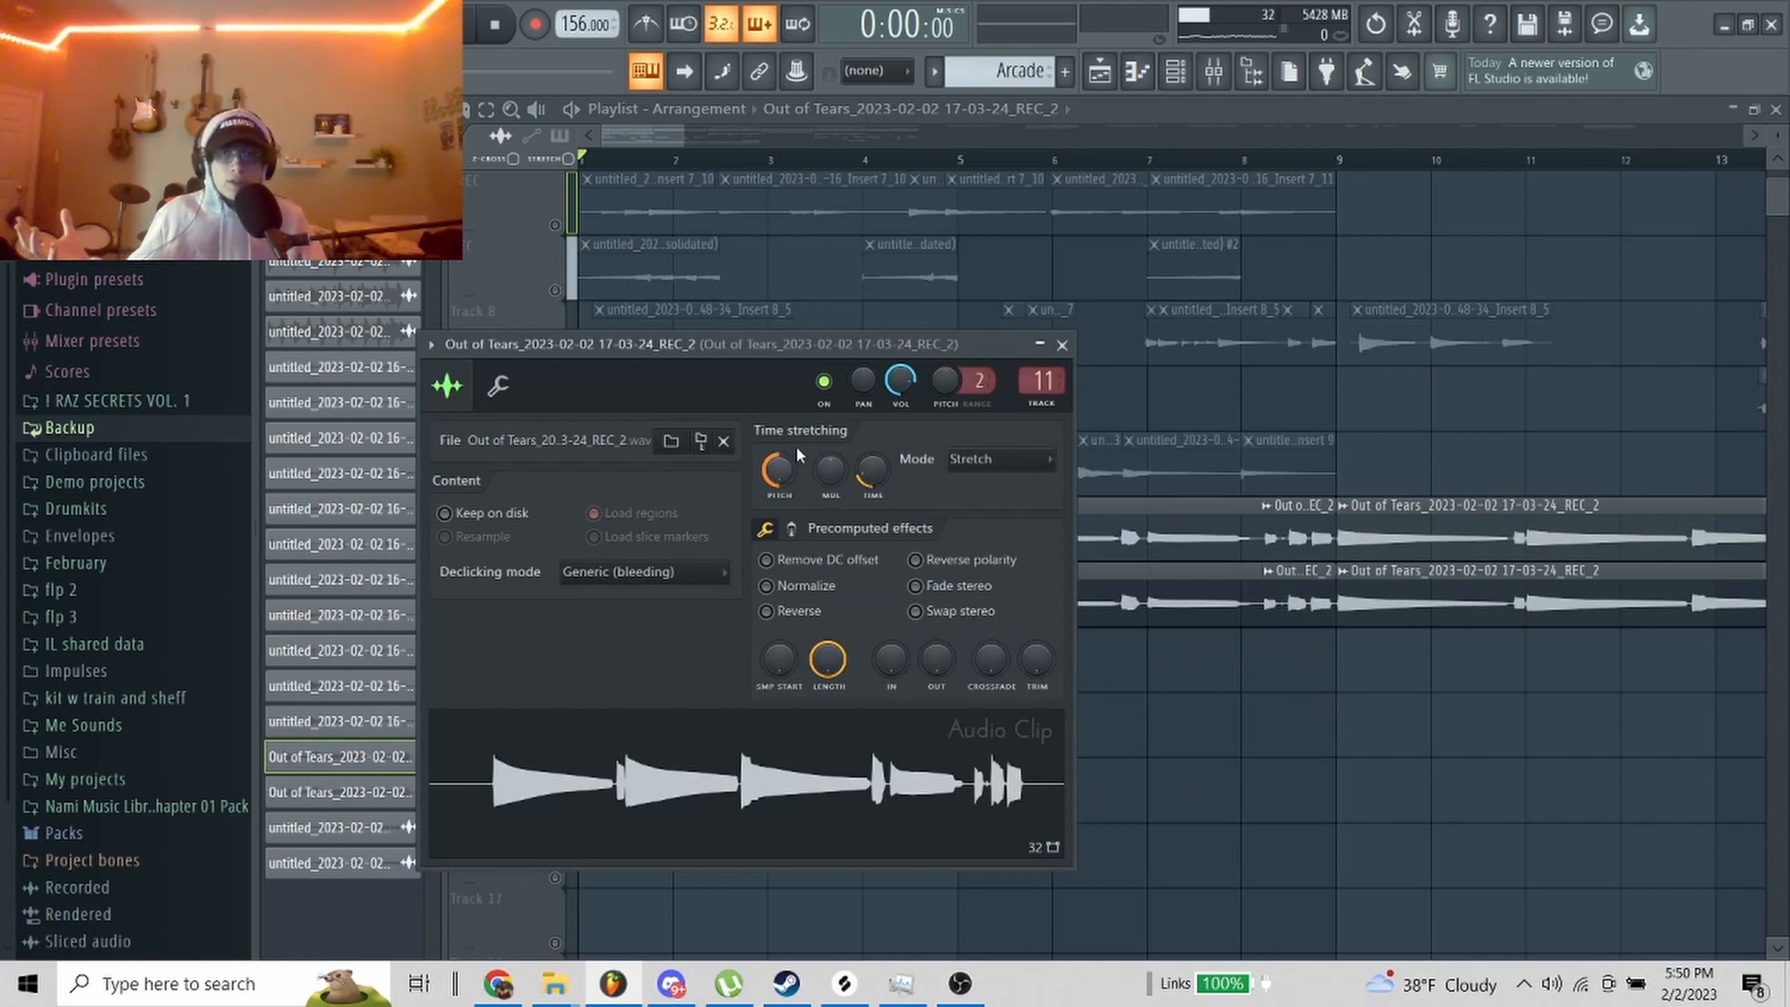
double_click(1147, 569)
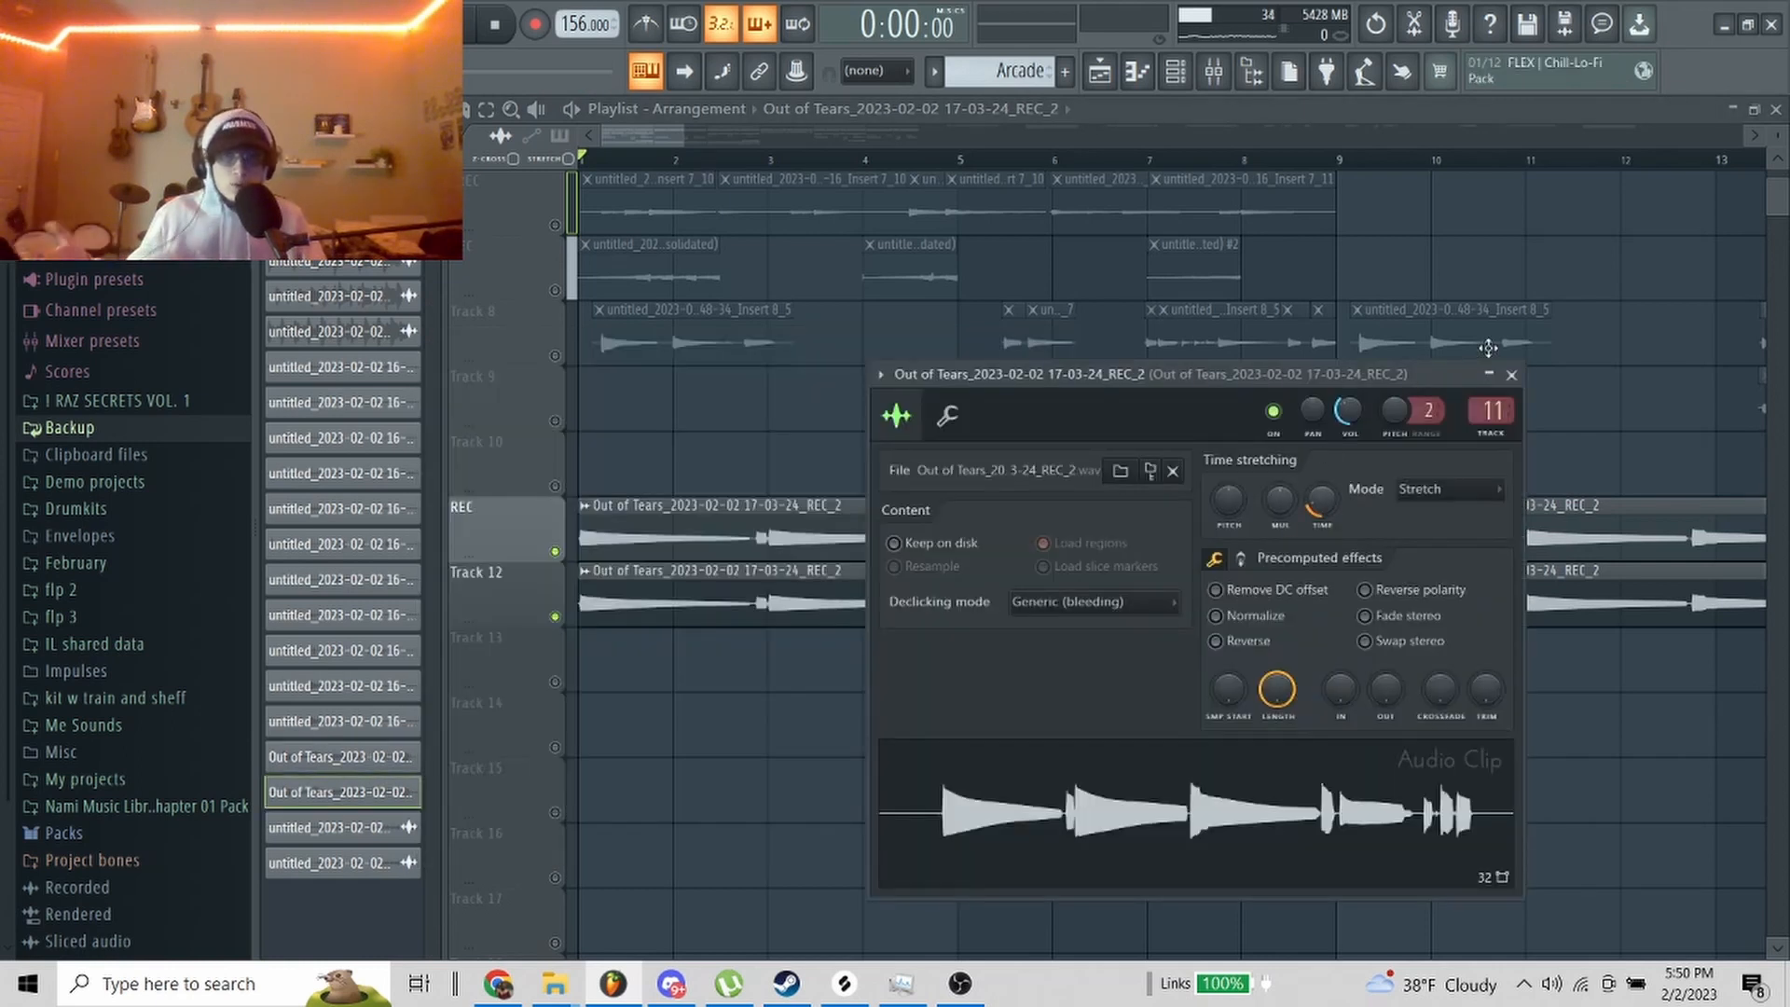
Step: Close the Out of Tears clip settings, play the REC track and Track 12 together from bar 1, and stop playback
click(1511, 375)
key(space)
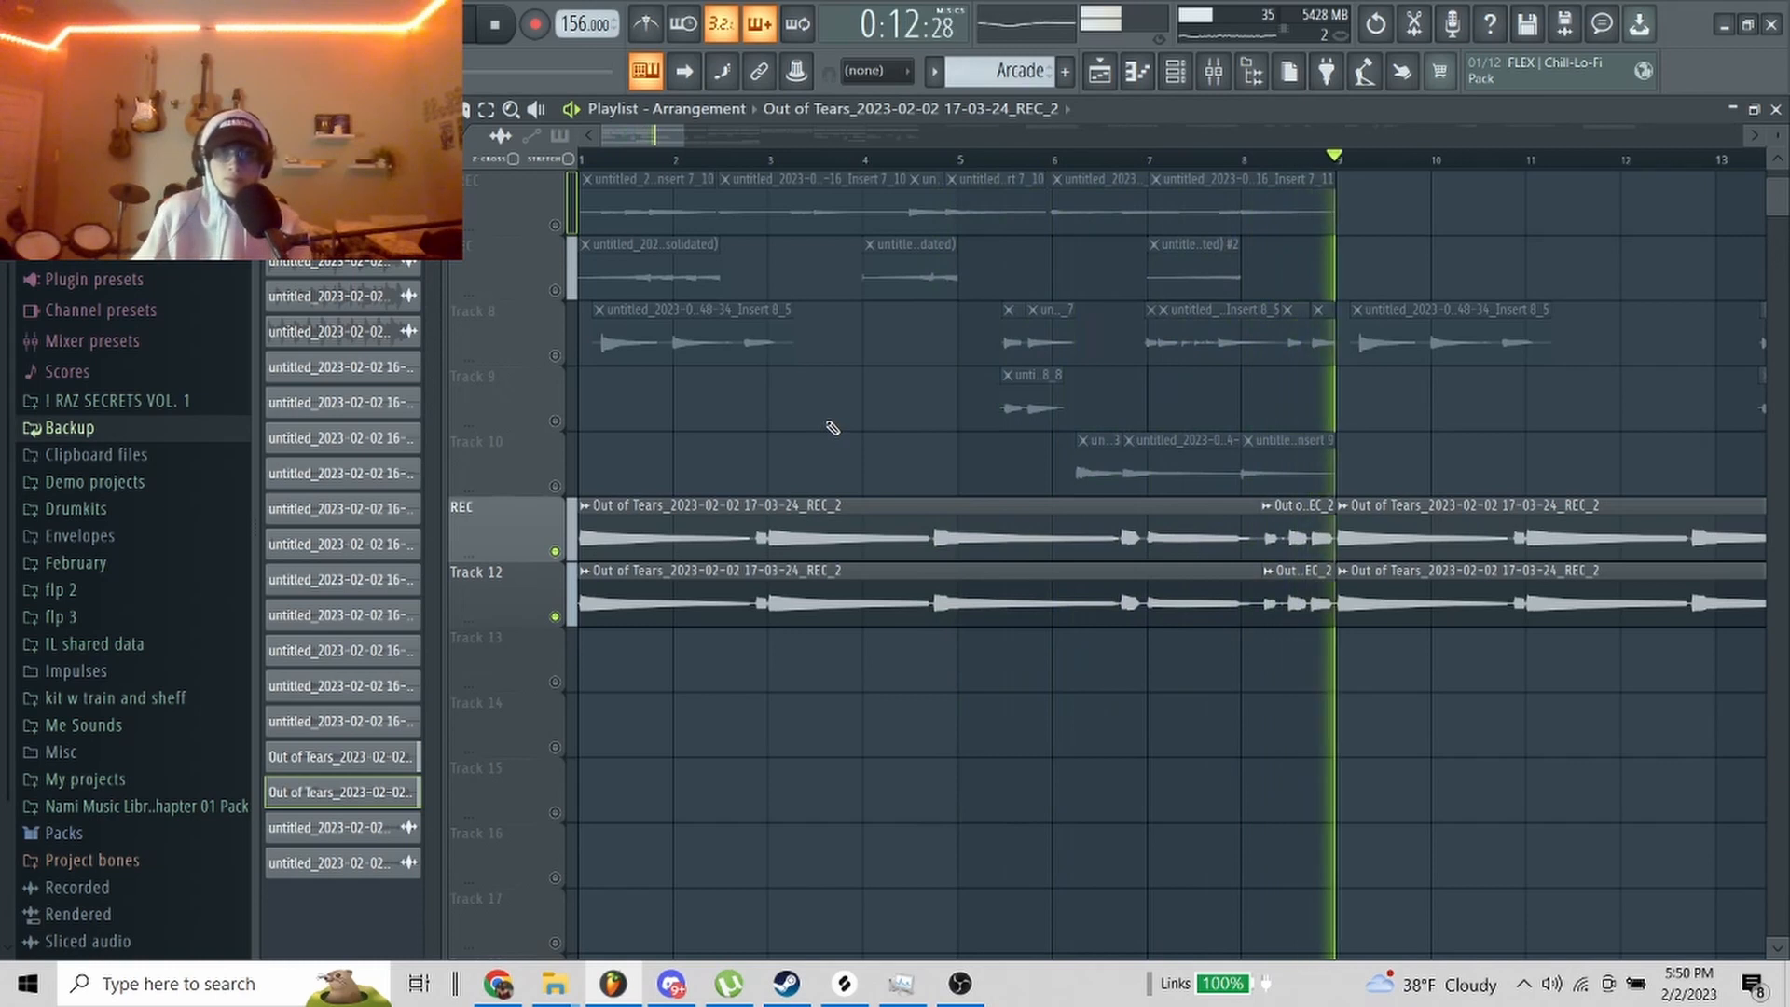
key(space)
Step: Unmute all the playlist tracks, play the full melody arrangement from bar 1, and stop playback
scroll(969, 513, up, 5)
scroll(979, 516, down, 3)
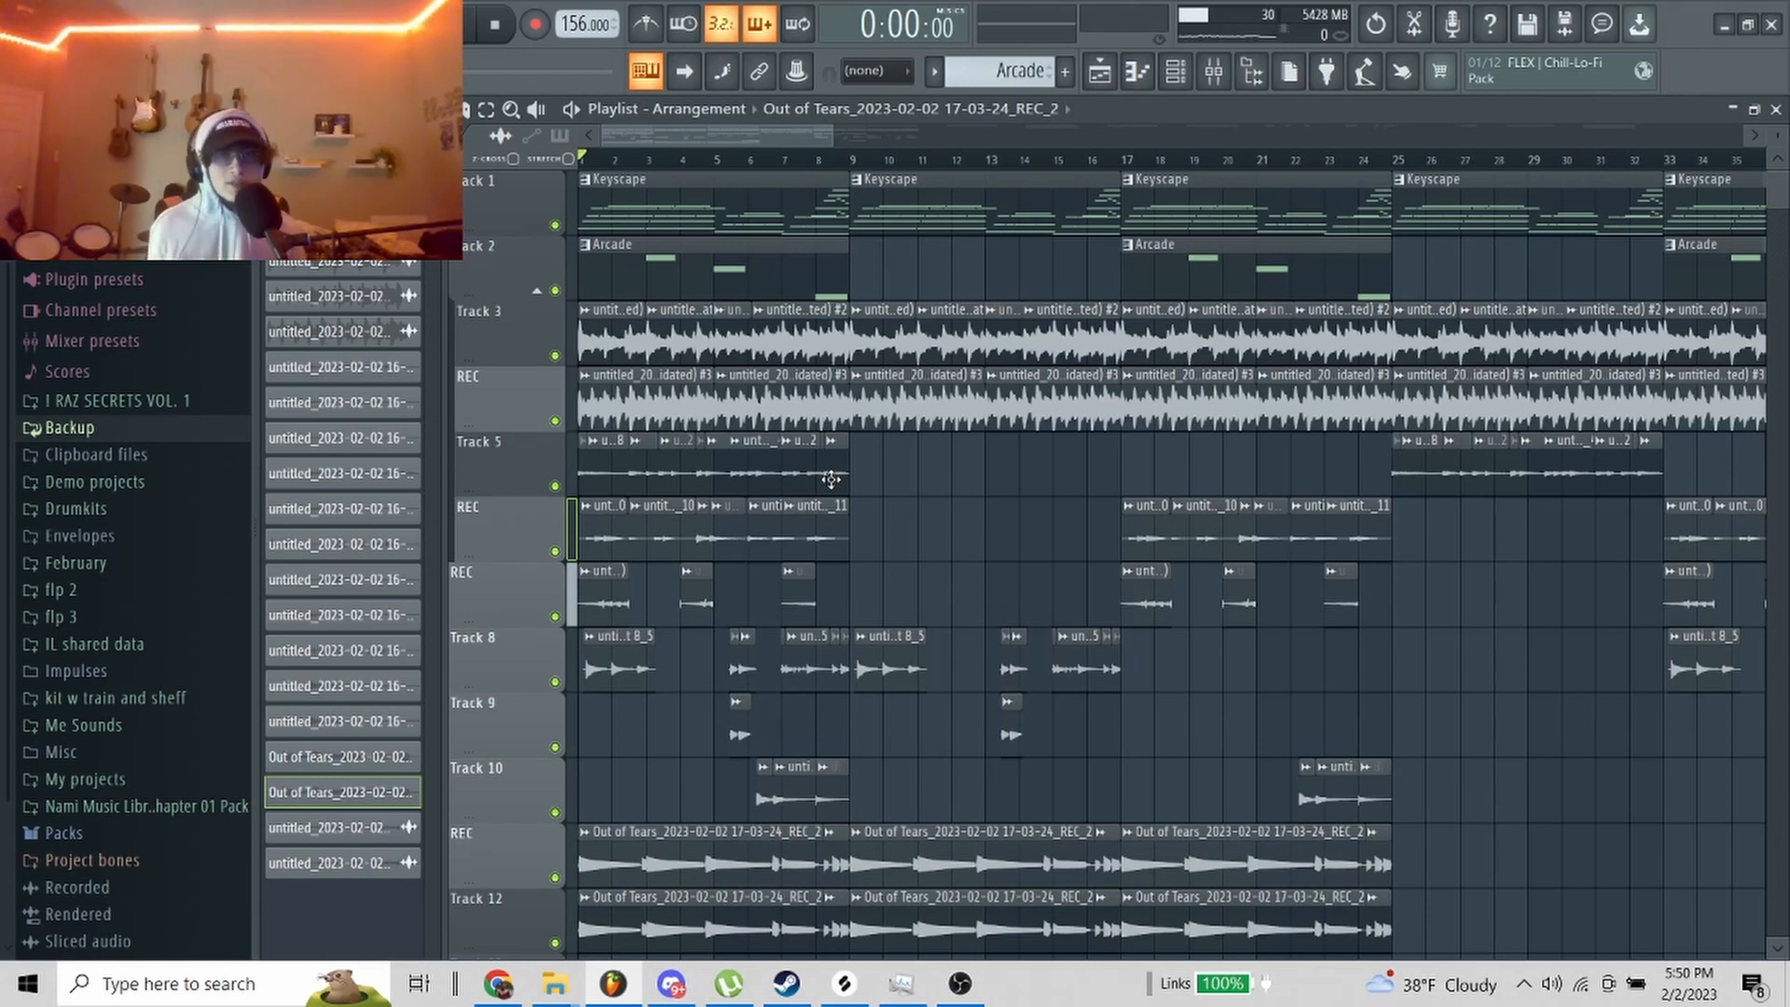
key(space)
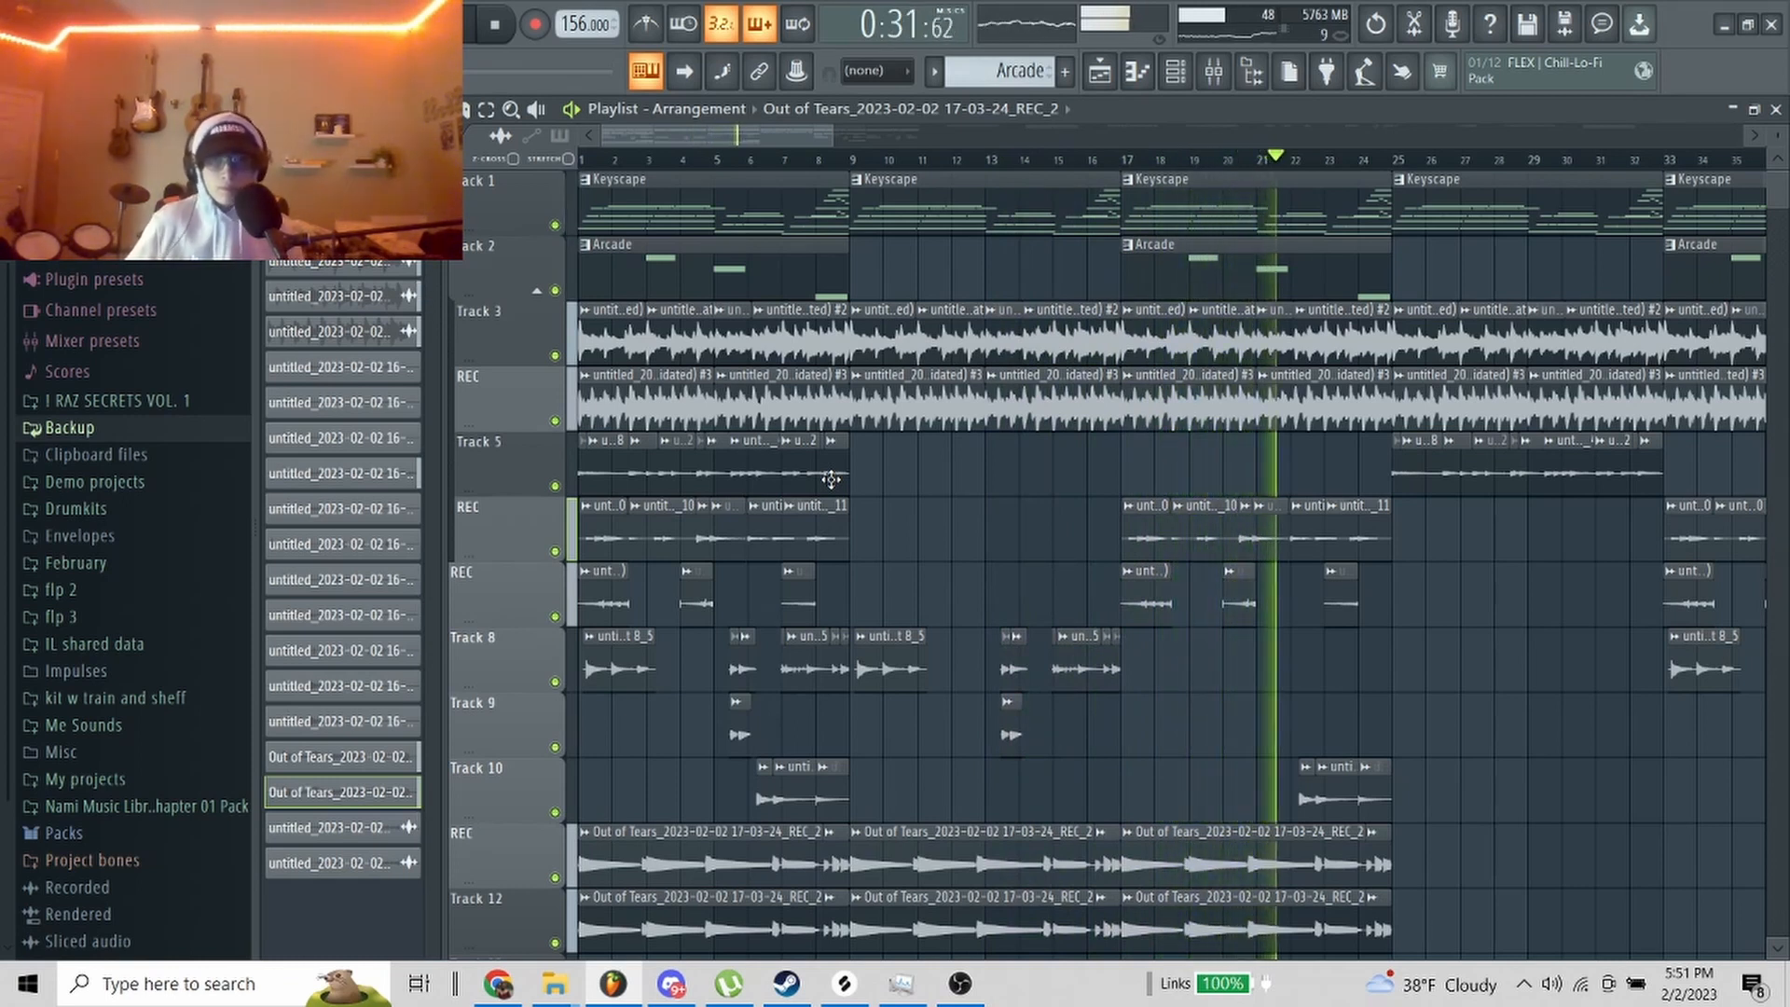
key(space)
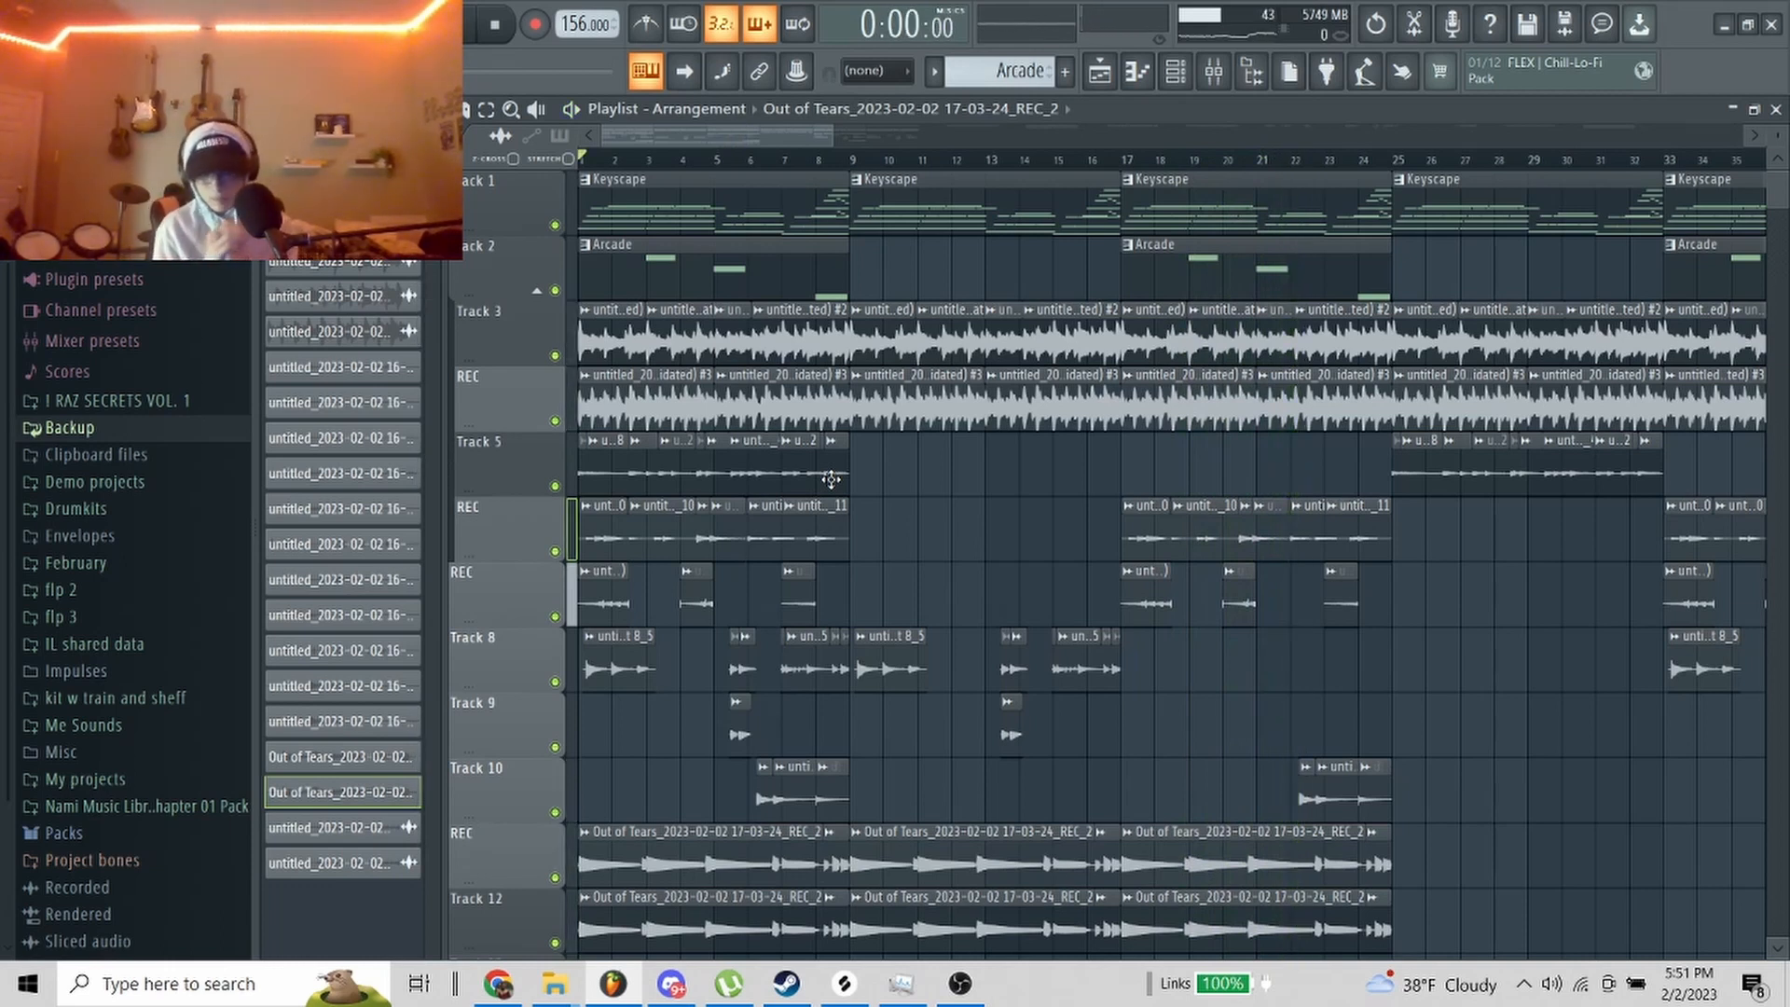
Step: Switch to OBS and stop the recording
click(960, 984)
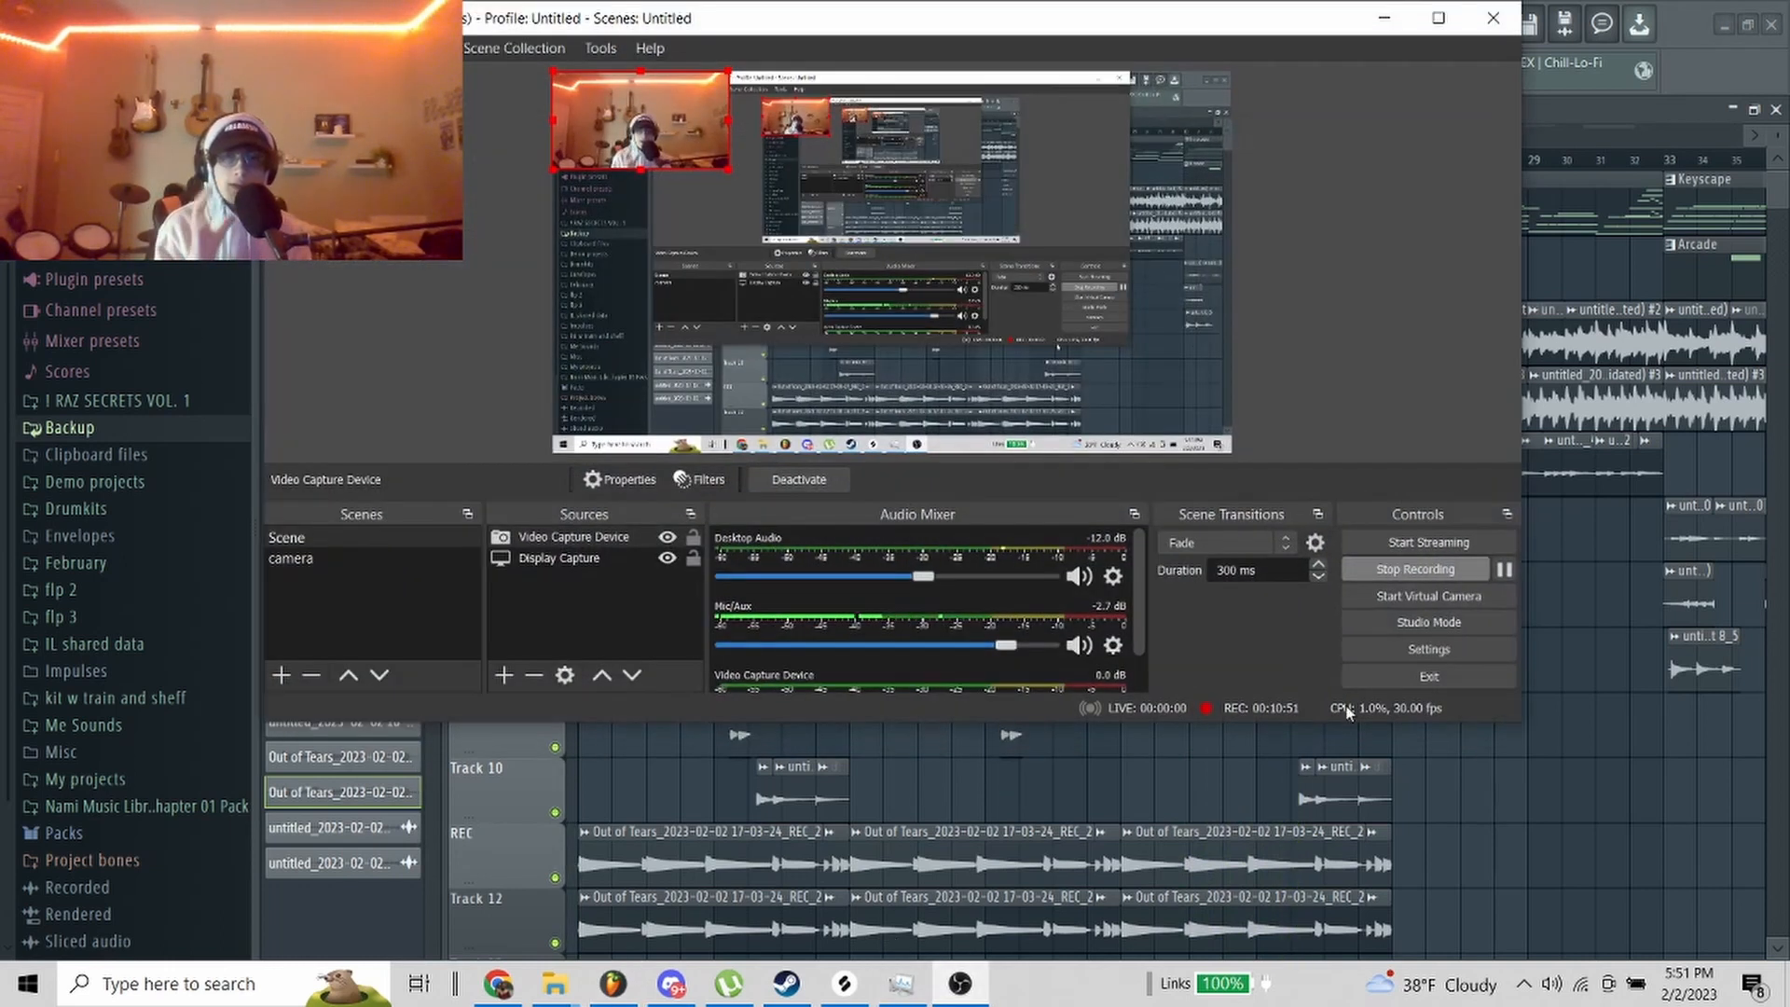
click(1419, 571)
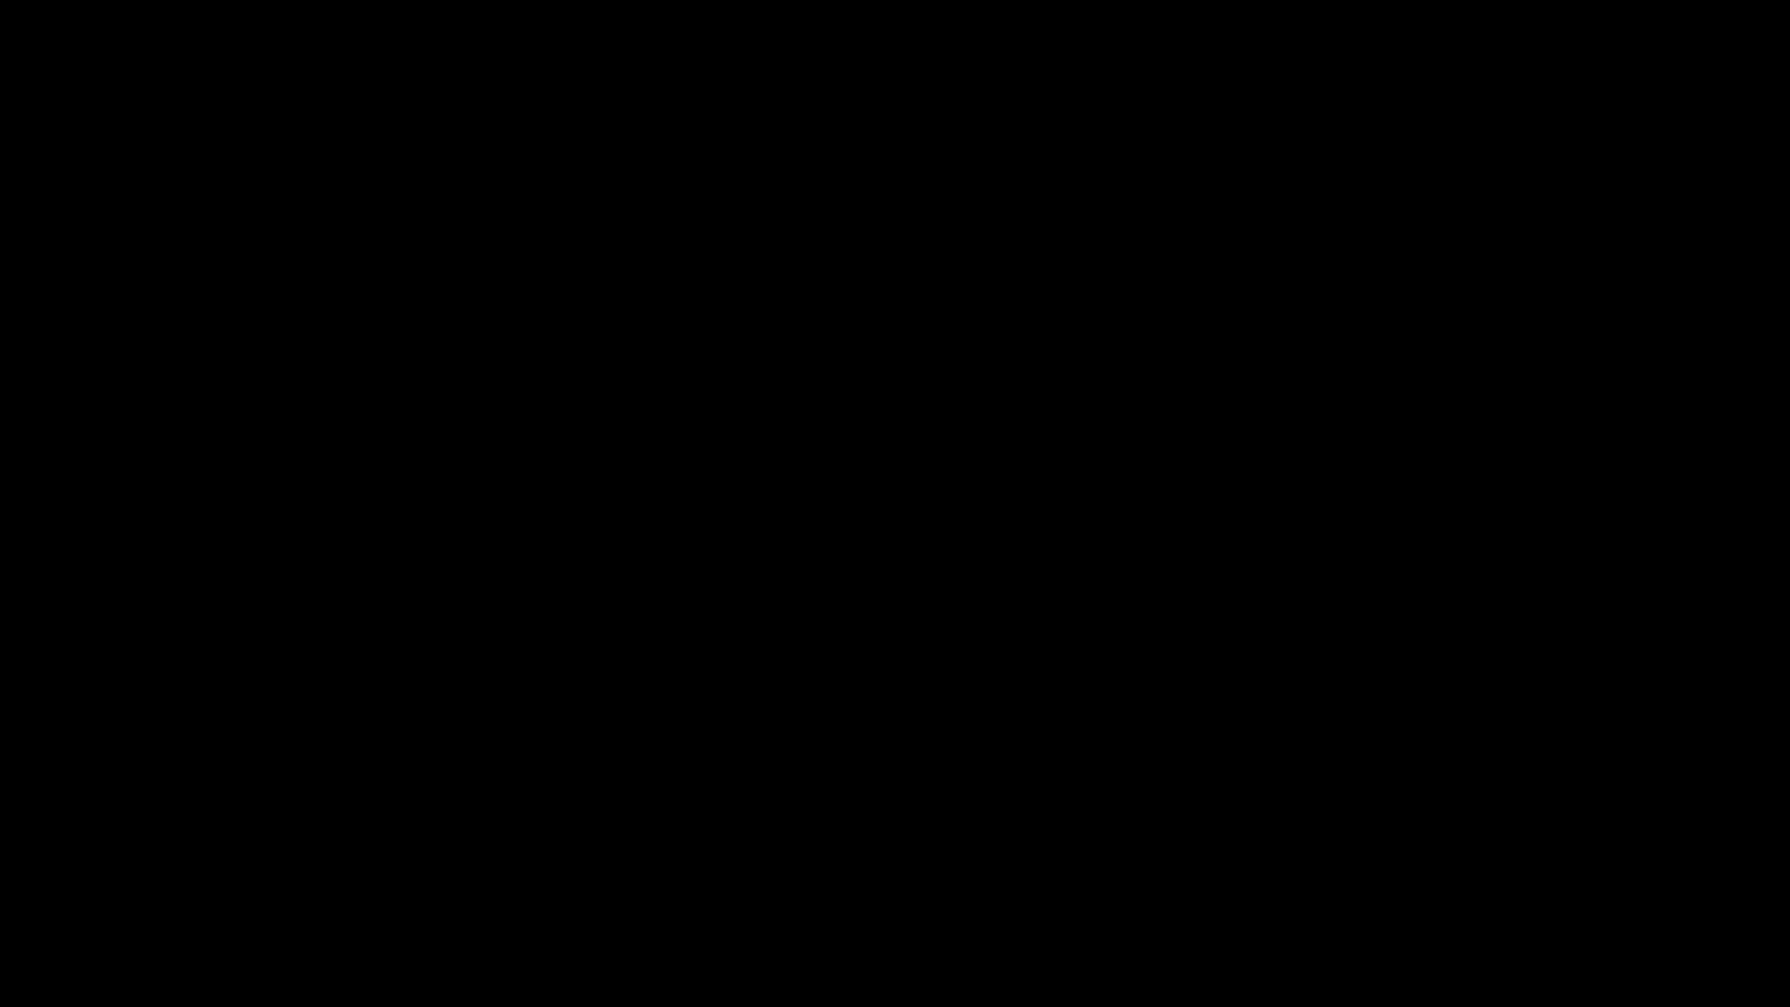